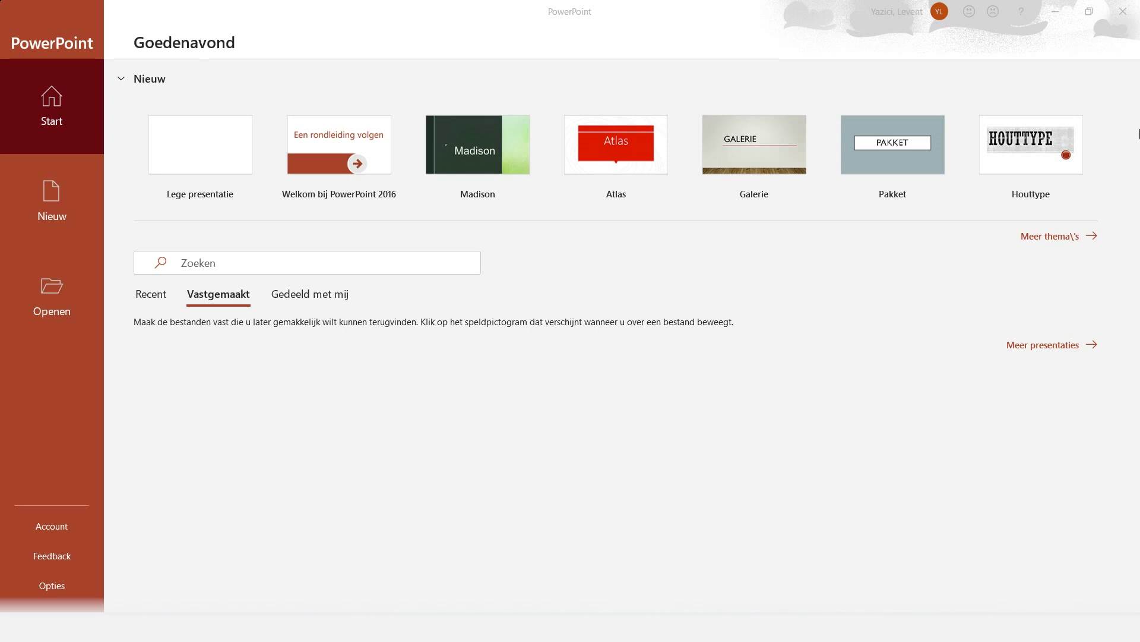
Create a blank presentation and insert slide 2 with the Titel en object layout
{"action": "left_click", "coordinate": [174, 162]}
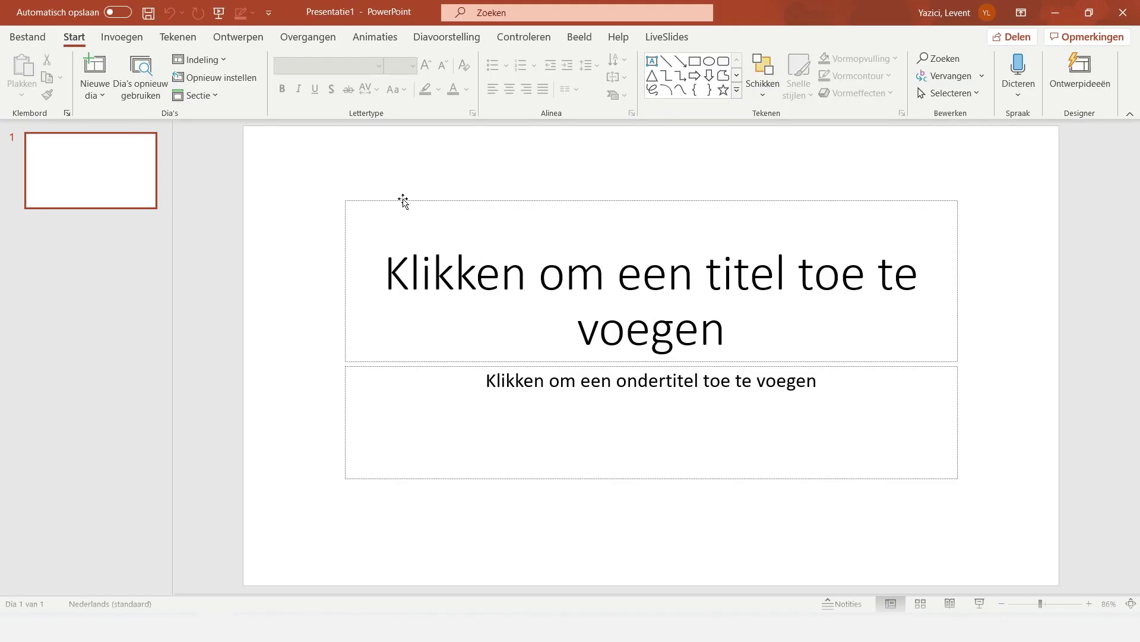
{"action": "left_click", "coordinate": [58, 200]}
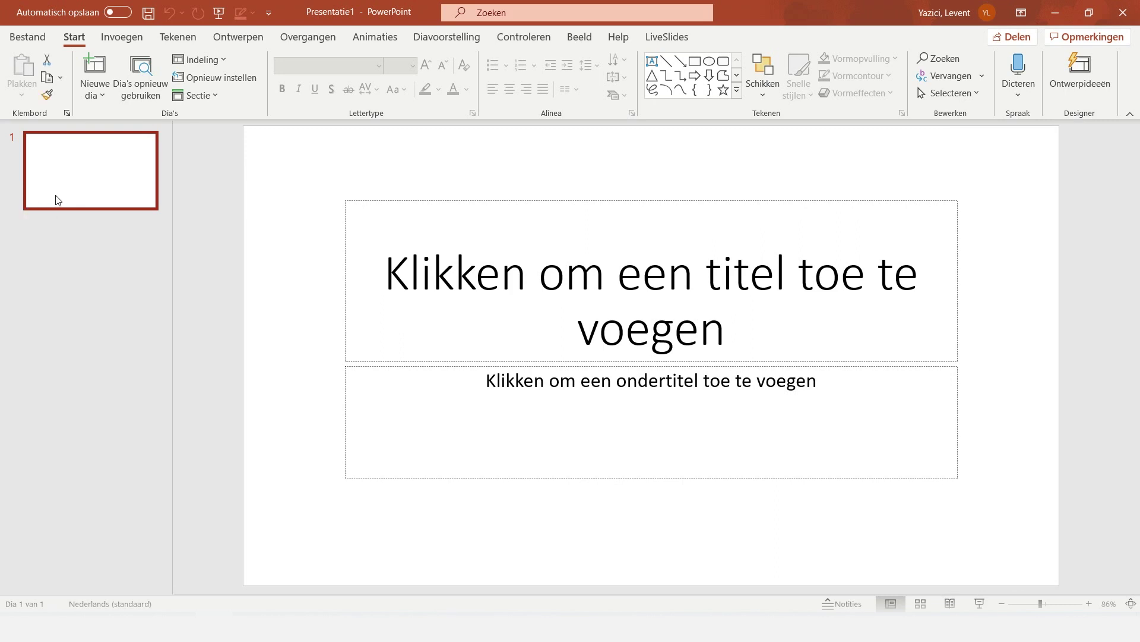
{"action": "left_click", "coordinate": [101, 96]}
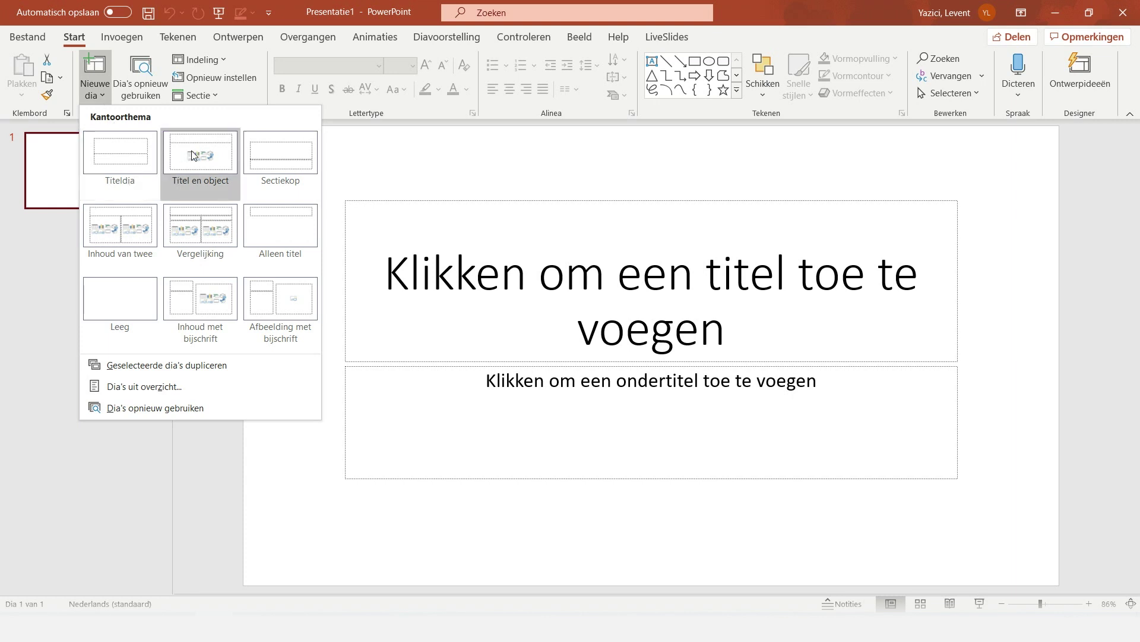
{"action": "left_click", "coordinate": [234, 187]}
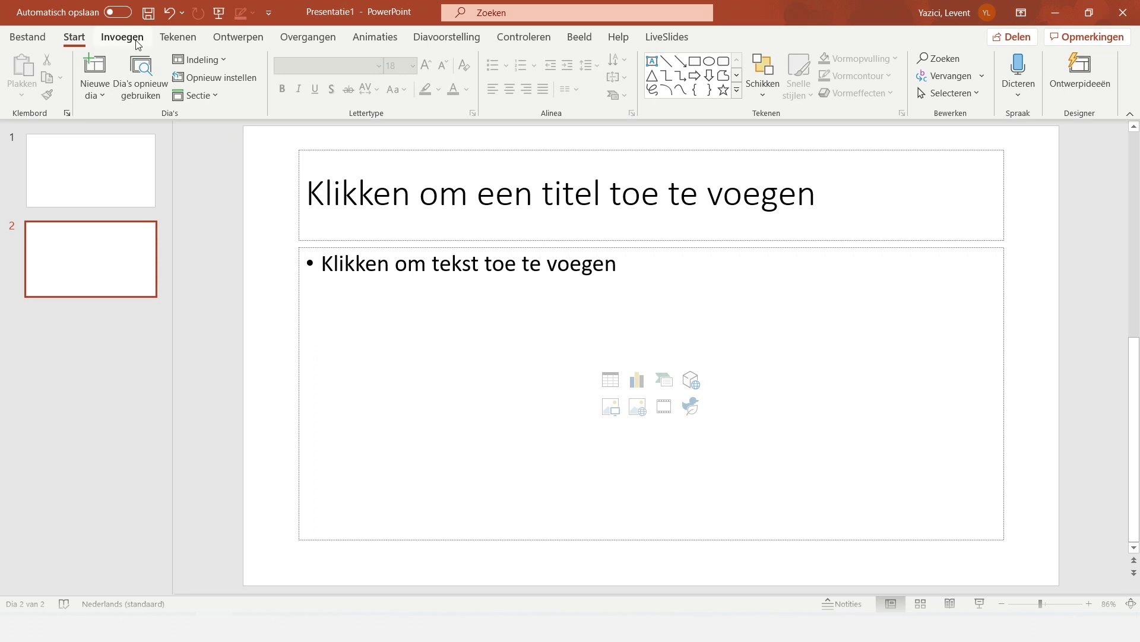
{"action": "left_click", "coordinate": [137, 45]}
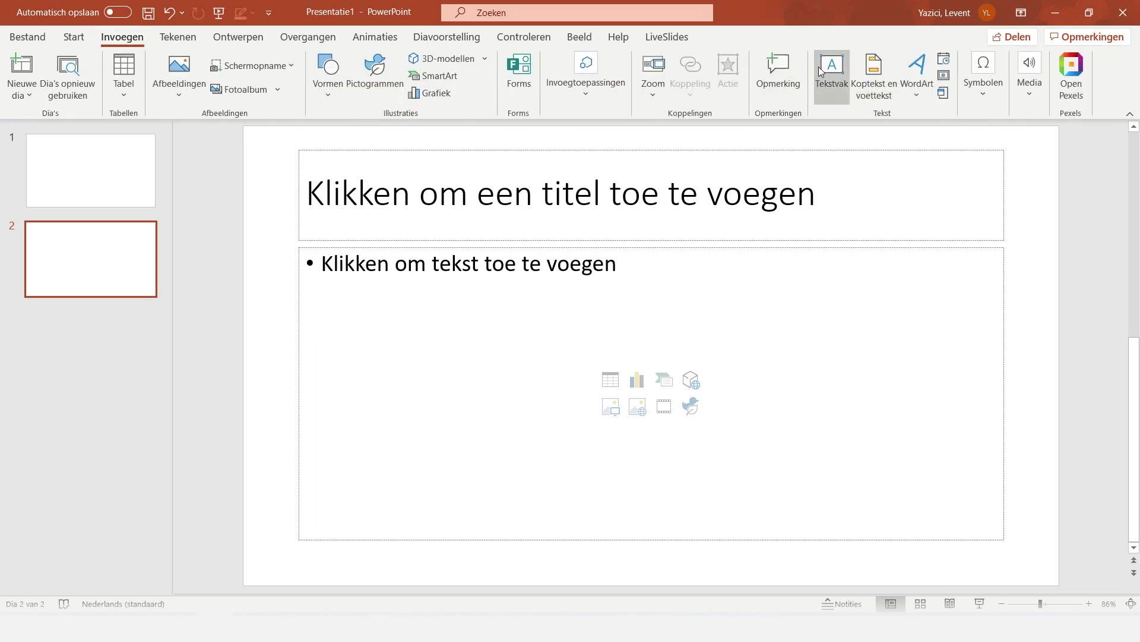
Draw a text box on slide 2 reading 'Hallo Allemaal!', select all its text and make it bold
{"action": "left_click", "coordinate": [833, 96]}
{"action": "left_click_drag", "start_coordinate": [313, 303], "coordinate": [618, 412]}
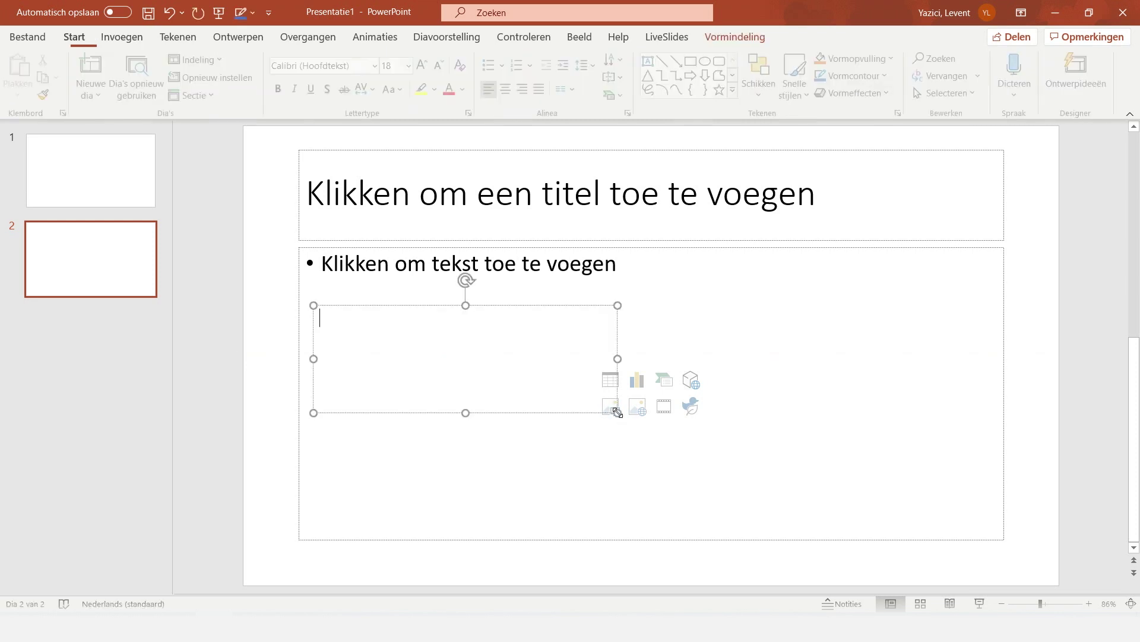
{"action": "type", "text": "Hallo Allemaal!"}
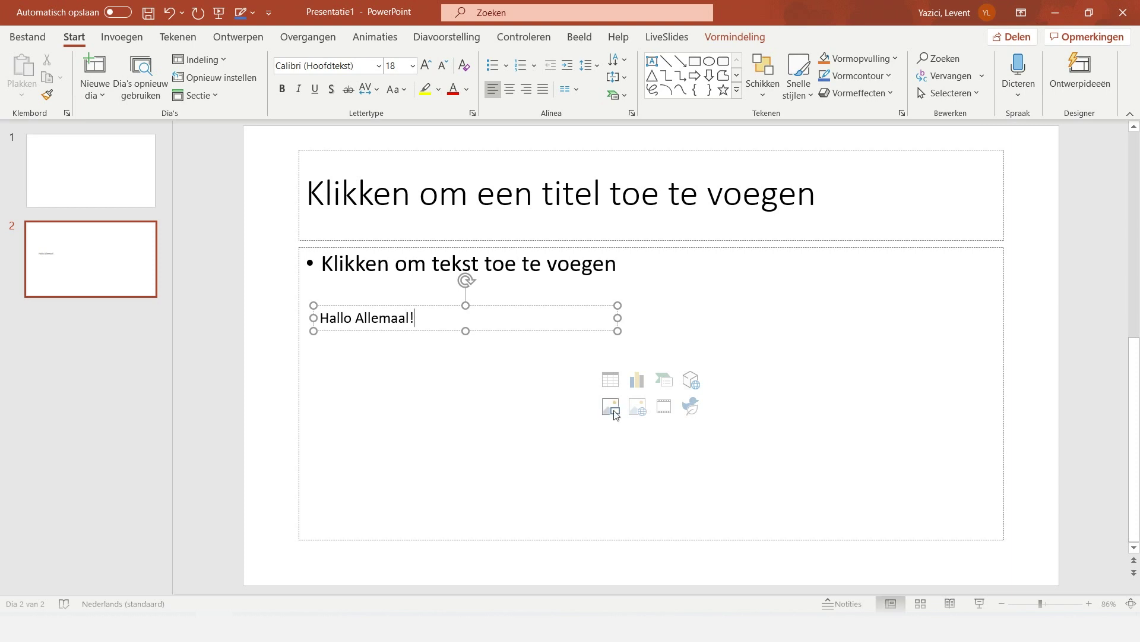
{"action": "key", "text": "ctrl+a"}
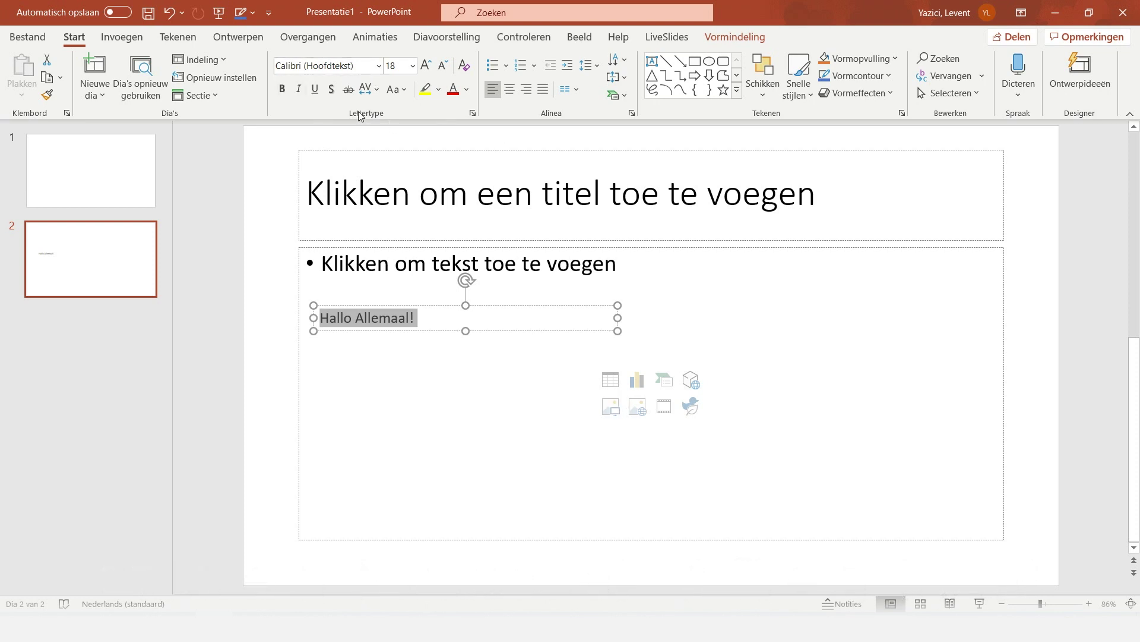
{"action": "left_click", "coordinate": [286, 90]}
Make the greeting italic, underlined, shadowed and struck through, with Zeer los character spacing
{"action": "left_click", "coordinate": [299, 93]}
{"action": "left_click", "coordinate": [315, 92]}
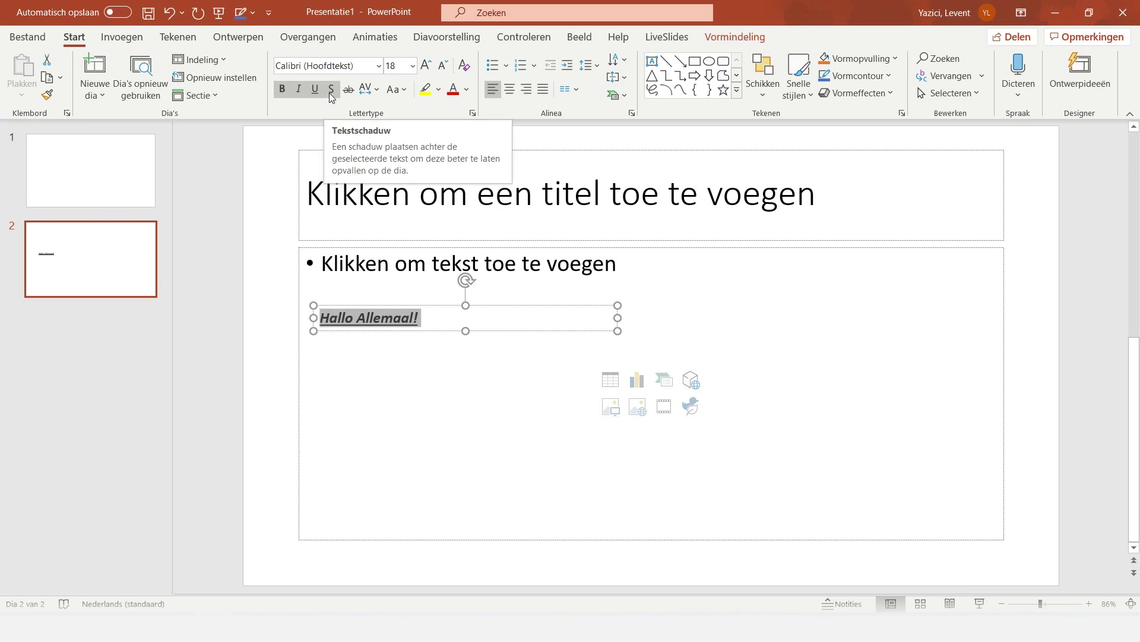
{"action": "left_click", "coordinate": [331, 91]}
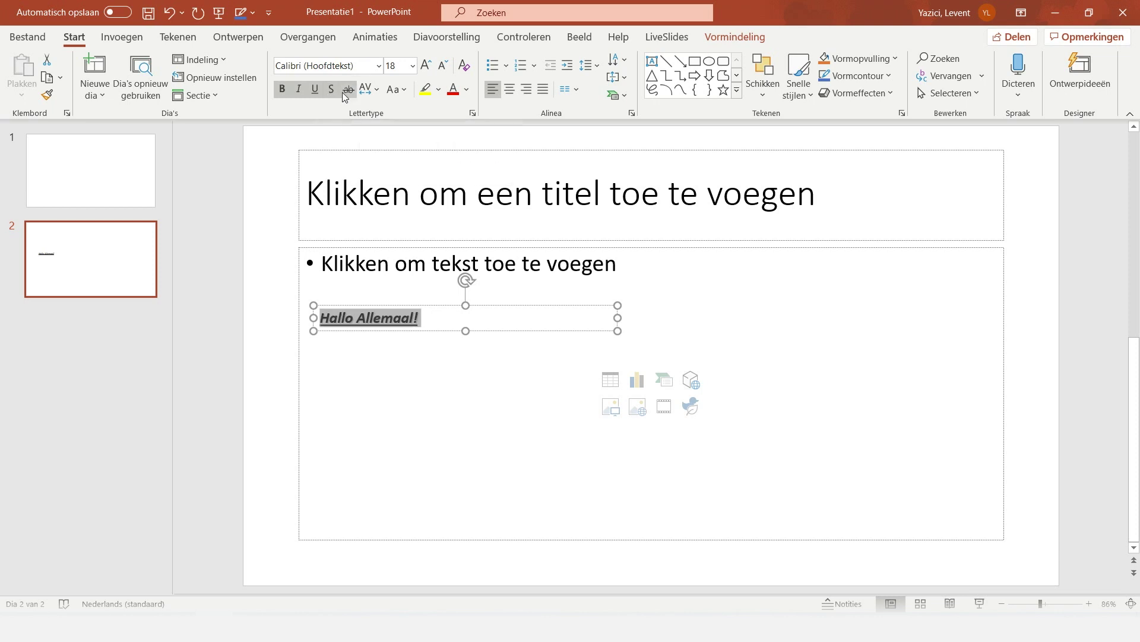
{"action": "left_click", "coordinate": [345, 95]}
{"action": "left_click", "coordinate": [372, 93]}
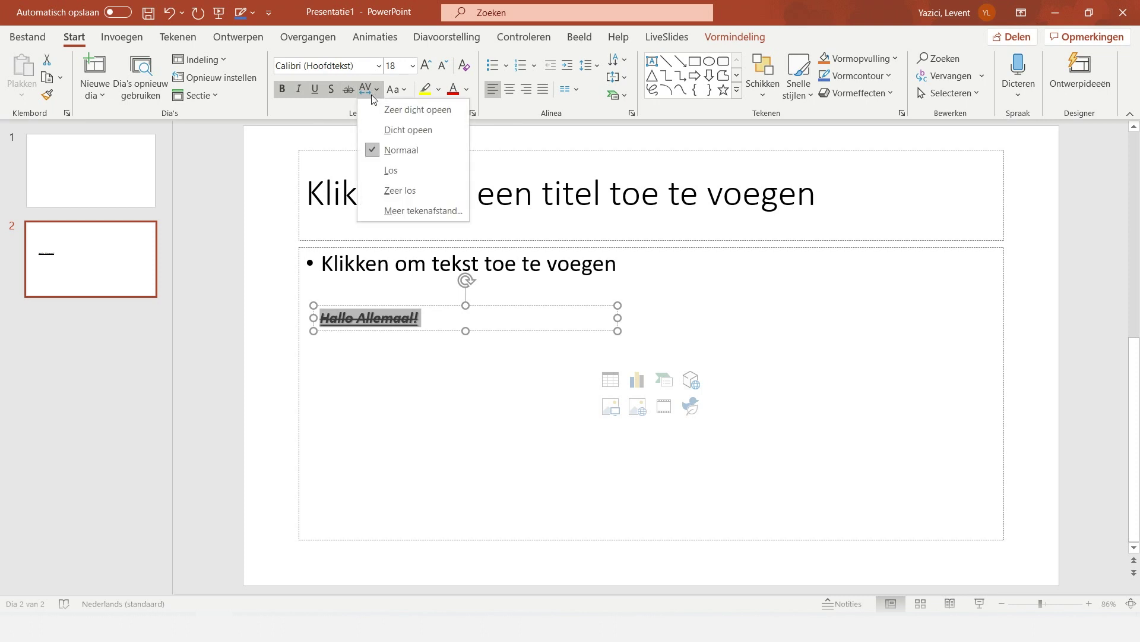
{"action": "left_click", "coordinate": [413, 195]}
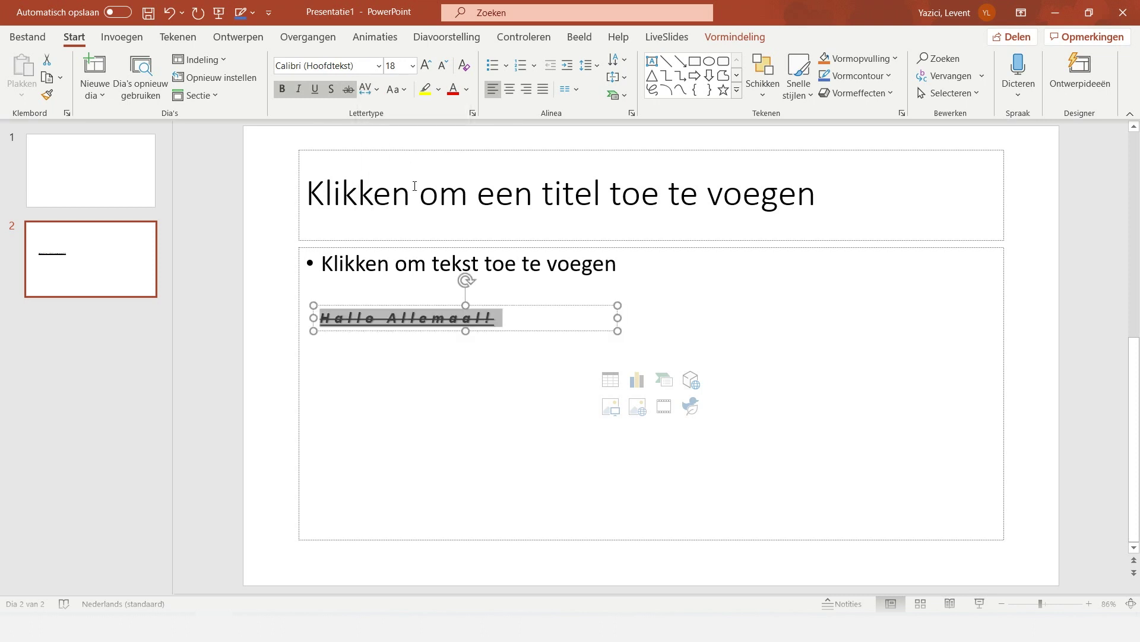
{"action": "left_click", "coordinate": [377, 90]}
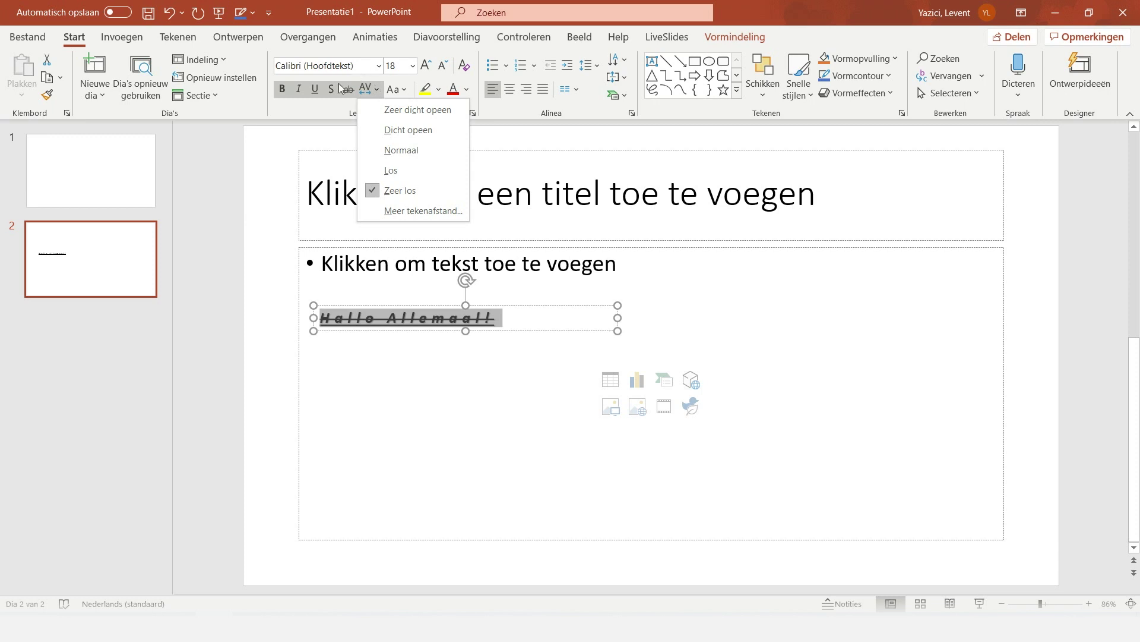
{"action": "left_click", "coordinate": [377, 90]}
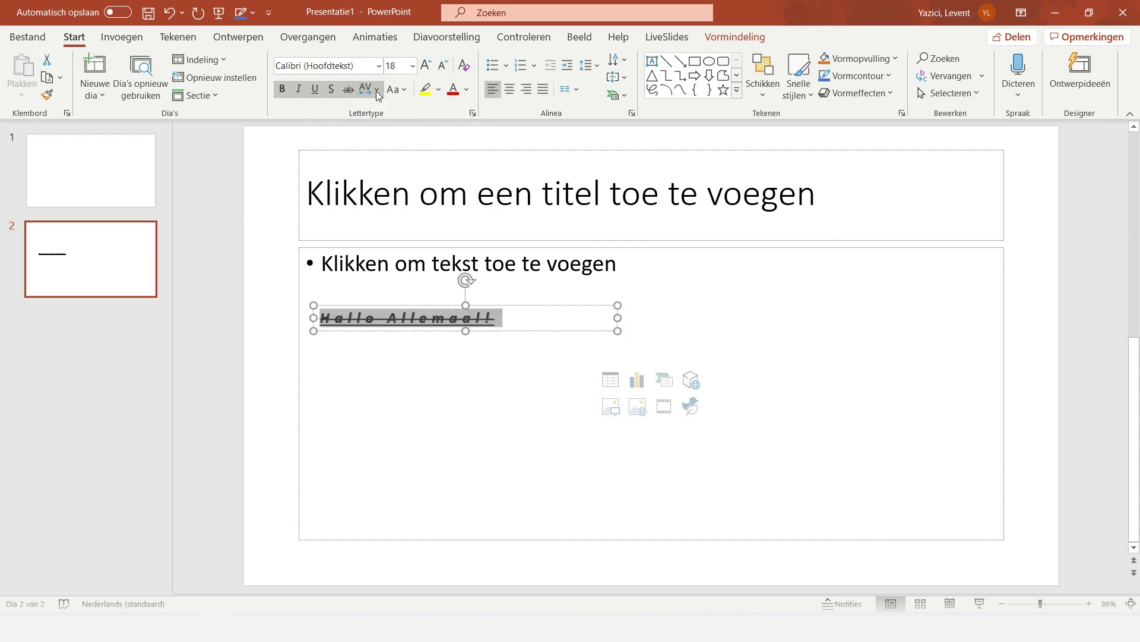
Change the greeting's case to uppercase, then to all lowercase
{"action": "left_click", "coordinate": [397, 89]}
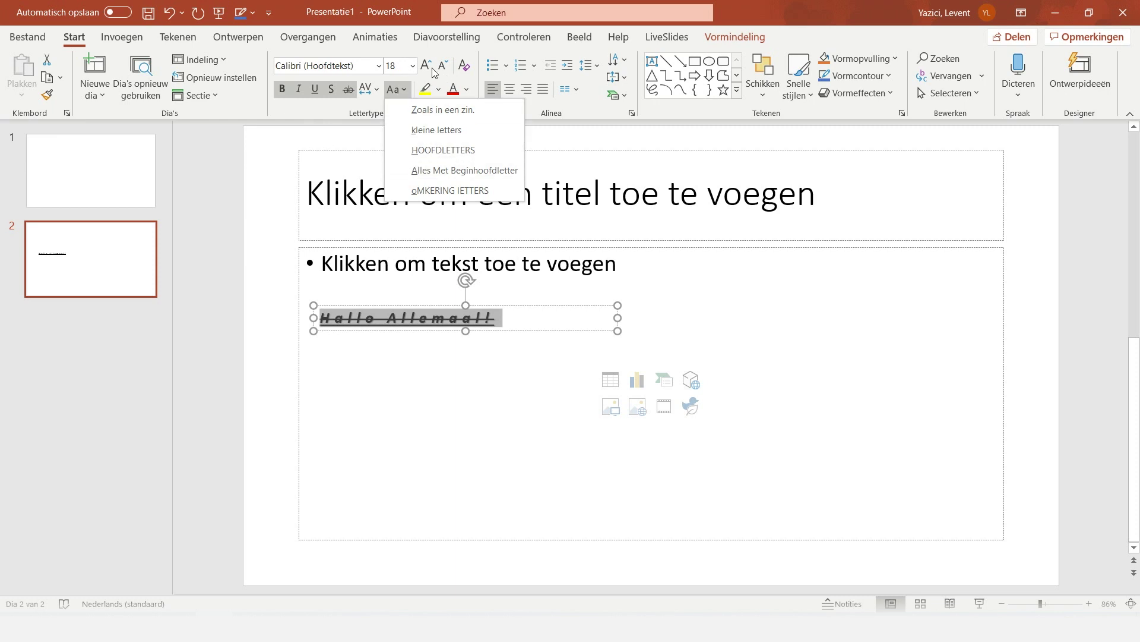
{"action": "left_click", "coordinate": [443, 151]}
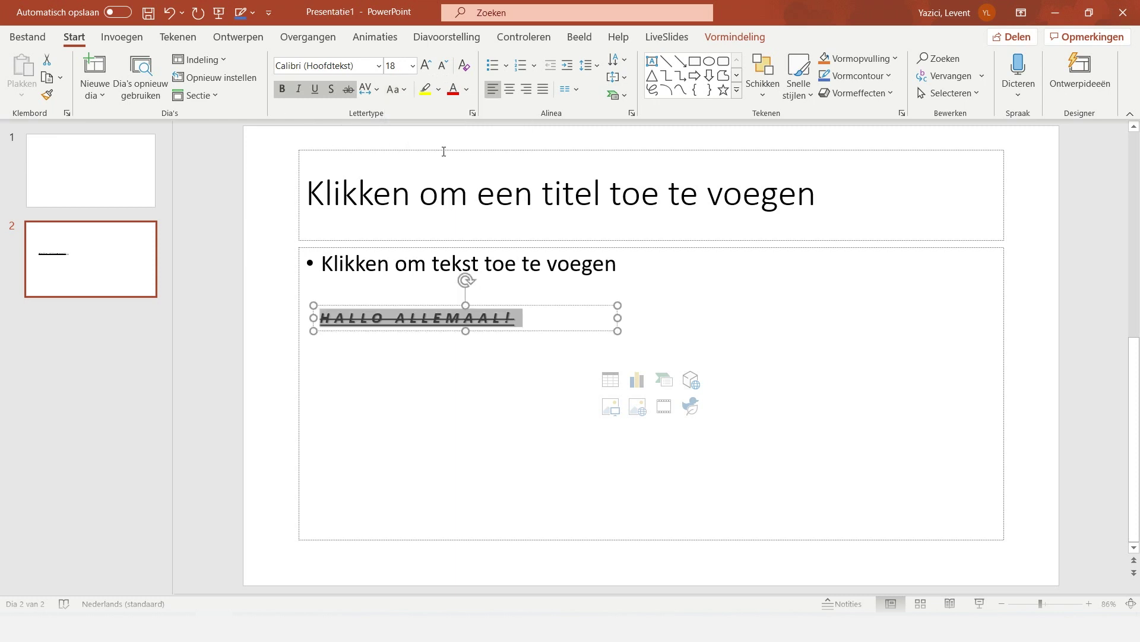
{"action": "left_click", "coordinate": [404, 90]}
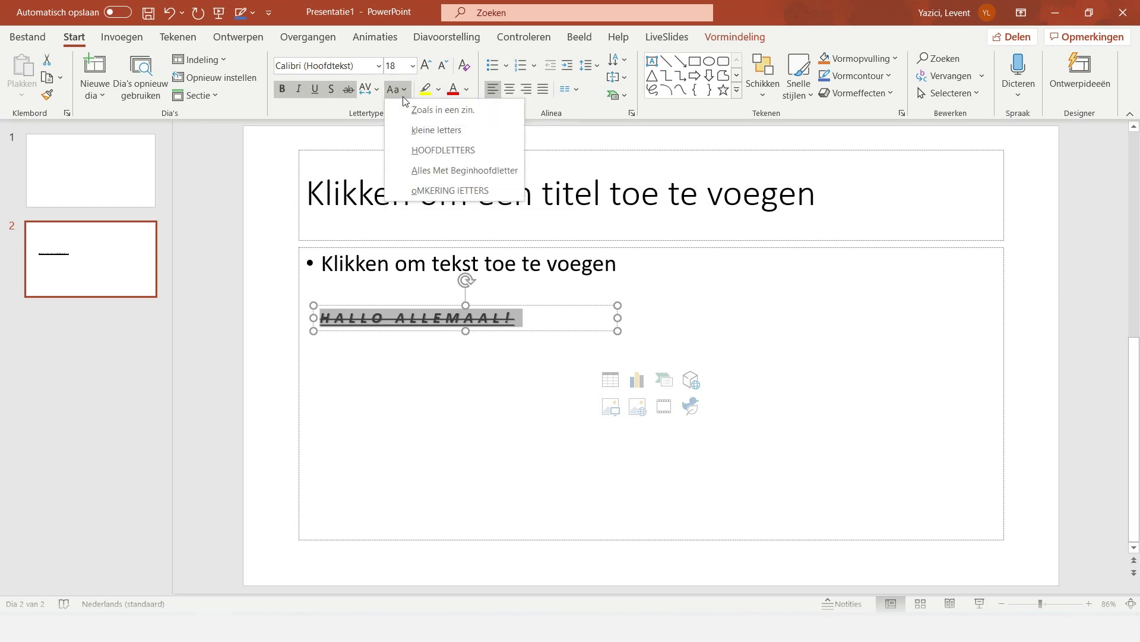
{"action": "left_click", "coordinate": [433, 129]}
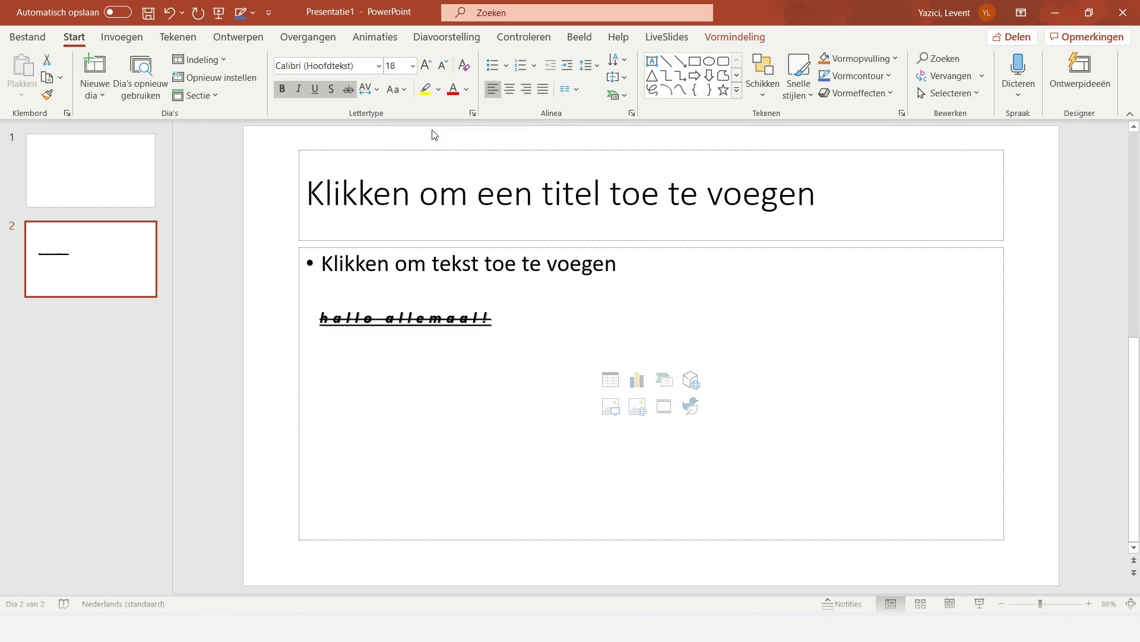
{"action": "left_click", "coordinate": [399, 90]}
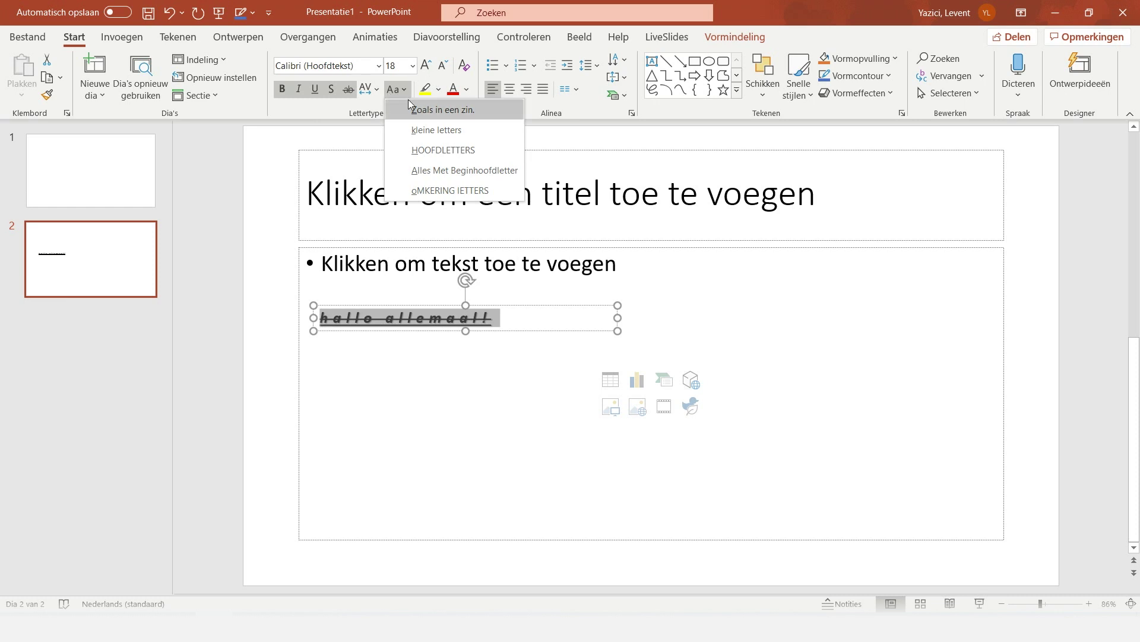
{"action": "left_click", "coordinate": [406, 90]}
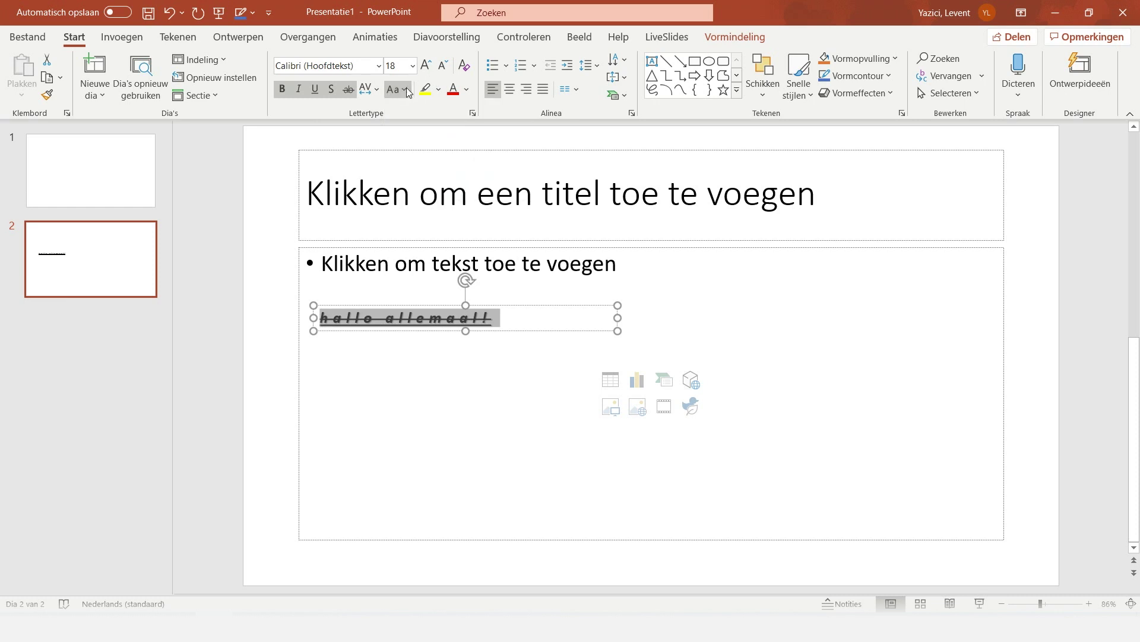
Enlarge the greeting's font size, then shrink it back to 18 pt
{"action": "left_click", "coordinate": [426, 65]}
{"action": "left_click", "coordinate": [427, 65]}
{"action": "left_click", "coordinate": [426, 66]}
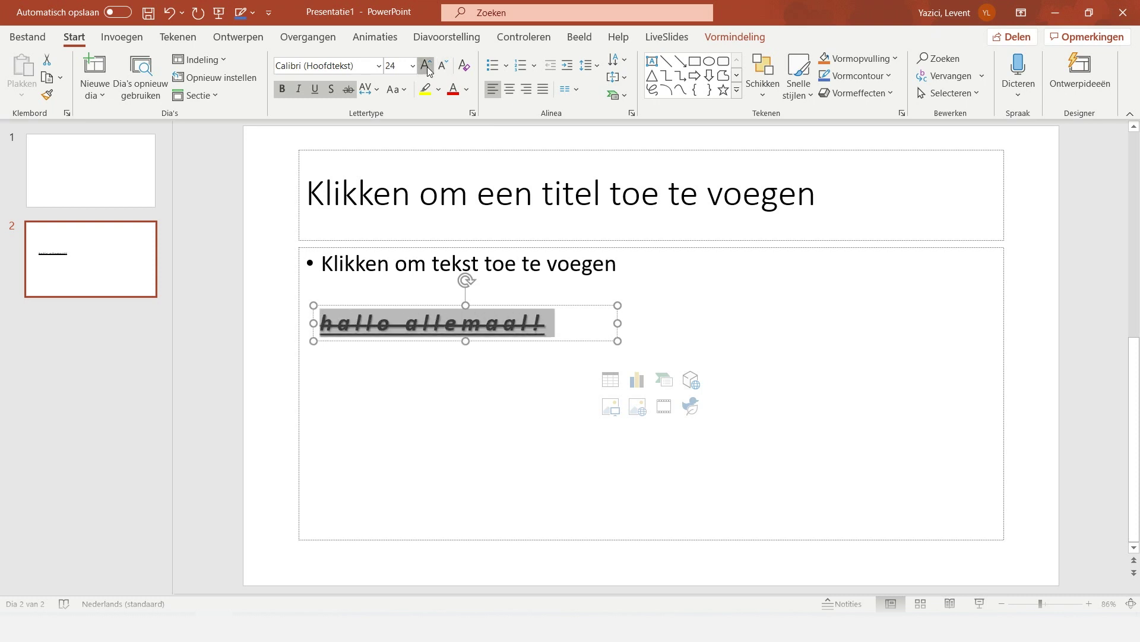
{"action": "left_click", "coordinate": [427, 65]}
{"action": "left_click", "coordinate": [437, 70]}
{"action": "left_click", "coordinate": [438, 71]}
{"action": "left_click", "coordinate": [438, 70]}
{"action": "left_click", "coordinate": [438, 70]}
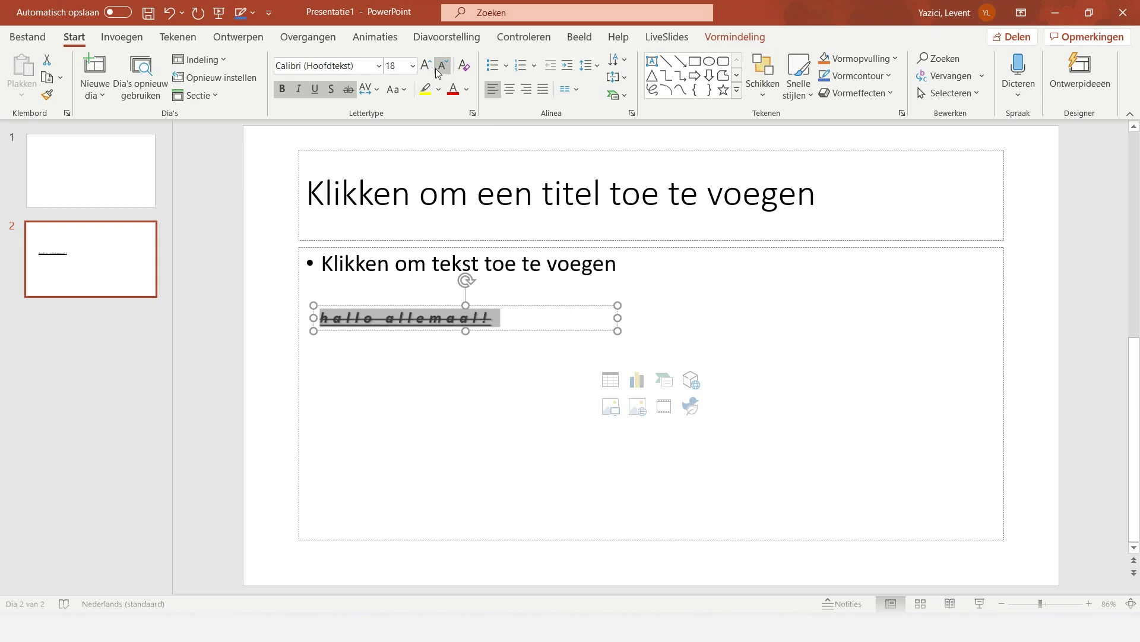
{"action": "left_click", "coordinate": [378, 68]}
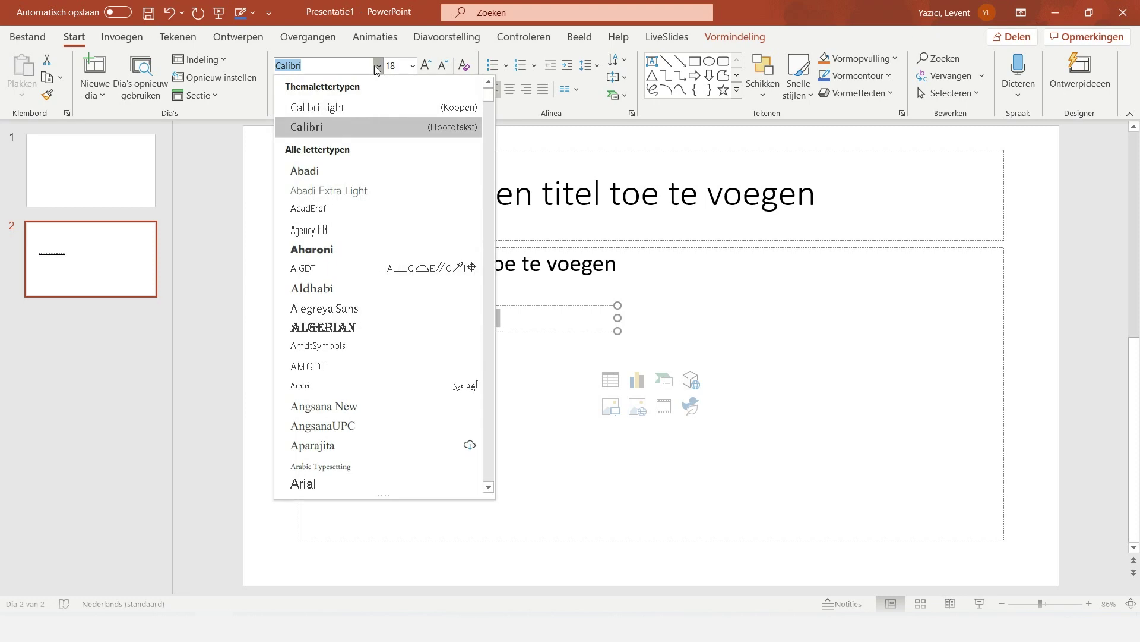
Set the greeting's font to Alegreya Sans, then change it to Chiller
{"action": "left_click", "coordinate": [348, 305]}
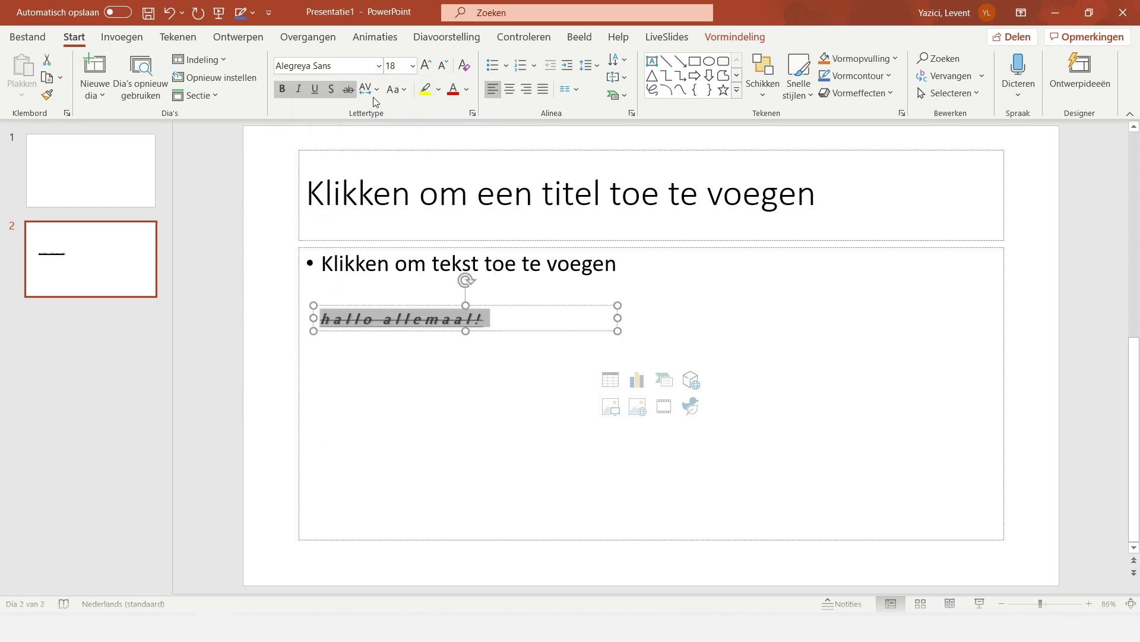
{"action": "left_click", "coordinate": [378, 65]}
{"action": "scroll", "coordinate": [349, 245], "scroll_direction": "down", "scroll_amount": 10}
{"action": "scroll", "coordinate": [350, 245], "scroll_direction": "down", "scroll_amount": 10}
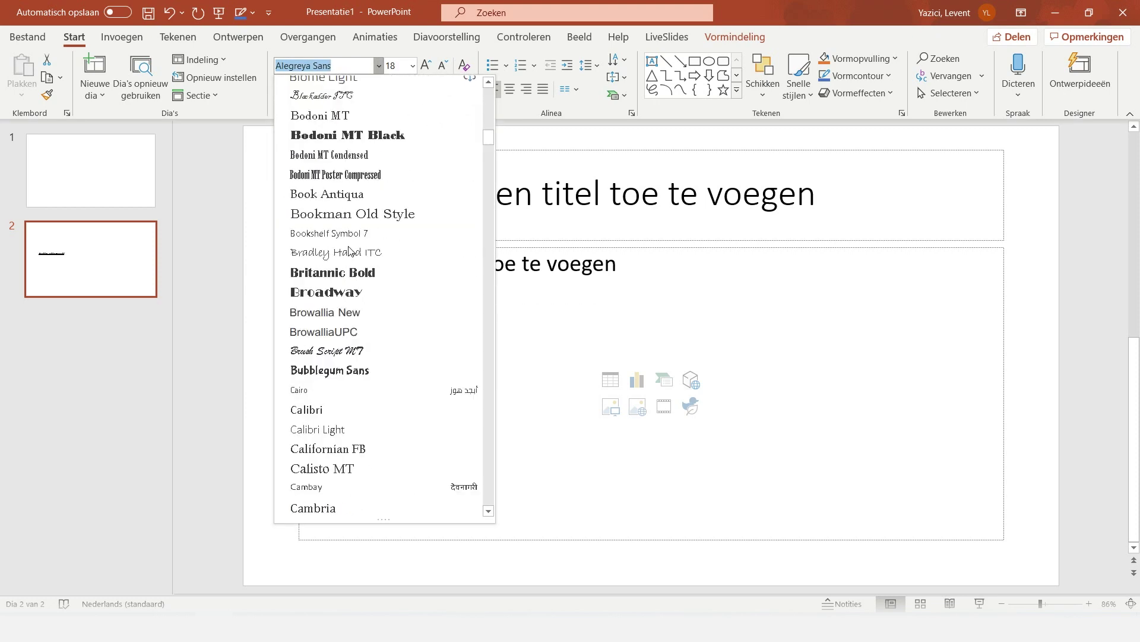
{"action": "scroll", "coordinate": [344, 267], "scroll_direction": "down", "scroll_amount": 7}
{"action": "left_click", "coordinate": [339, 310]}
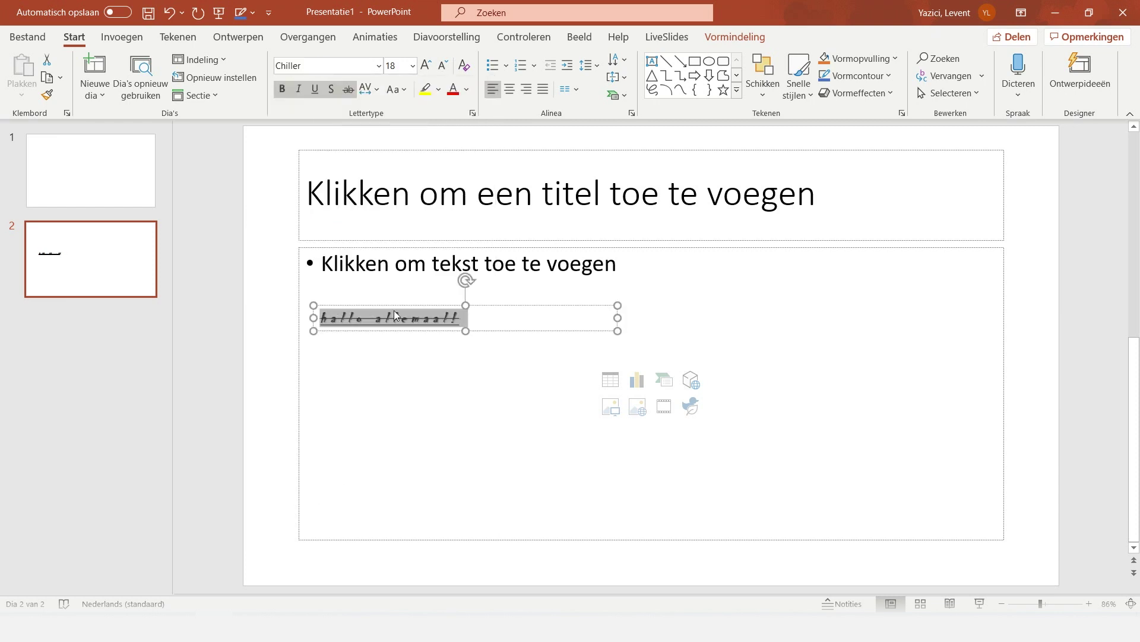
Colour the greeting dark blue with a yellow highlight, then select the whole text box
{"action": "left_click", "coordinate": [467, 89]}
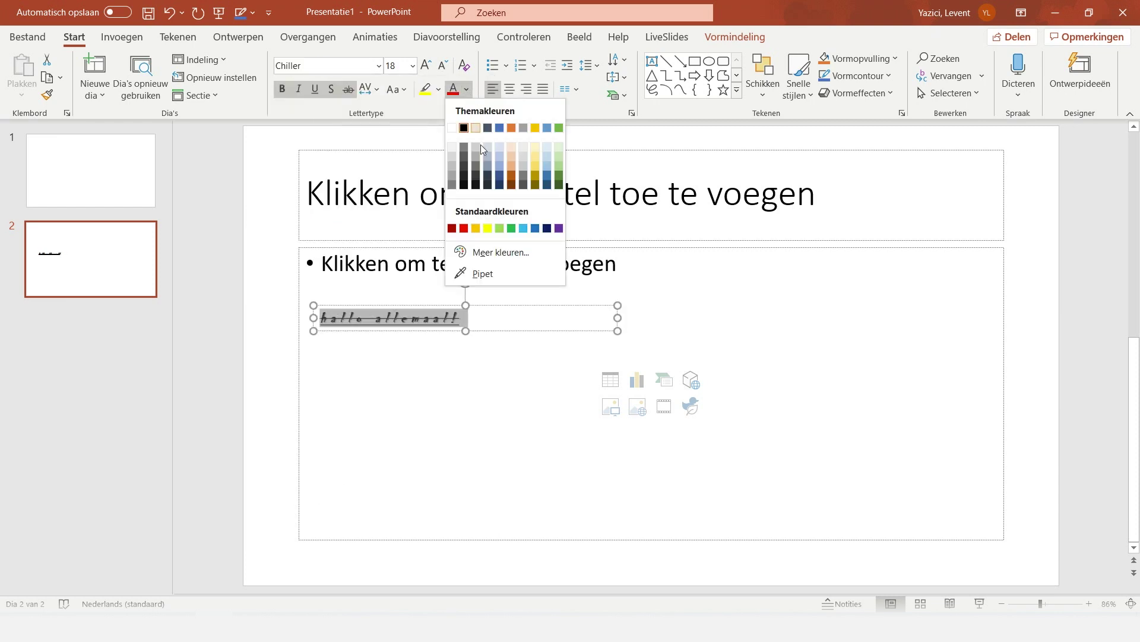
{"action": "left_click", "coordinate": [501, 172]}
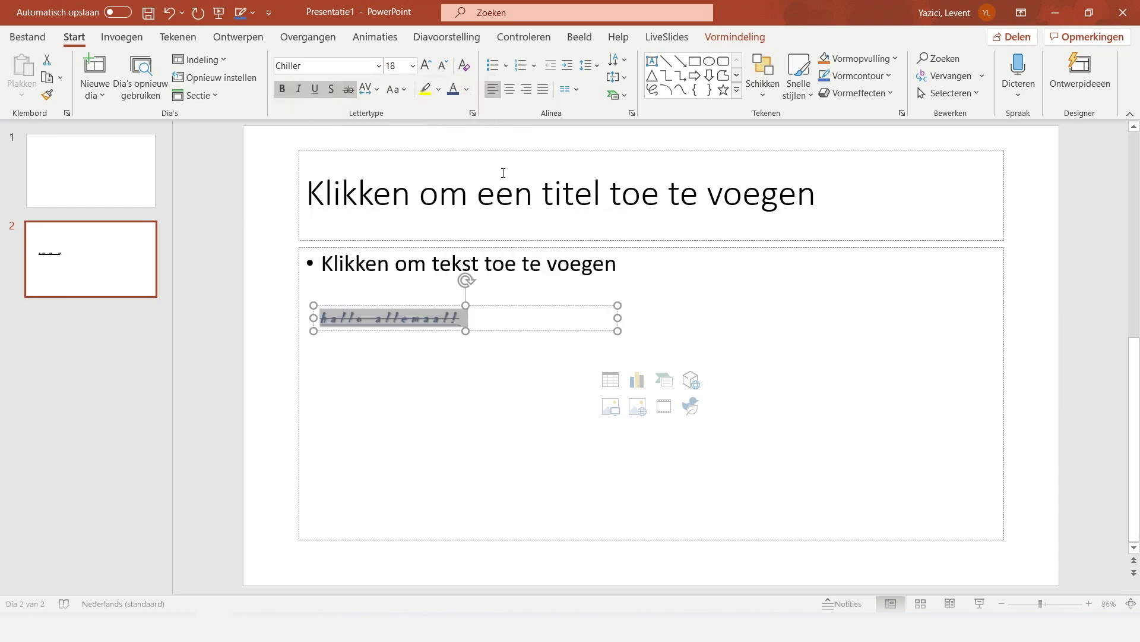
{"action": "left_click", "coordinate": [439, 89]}
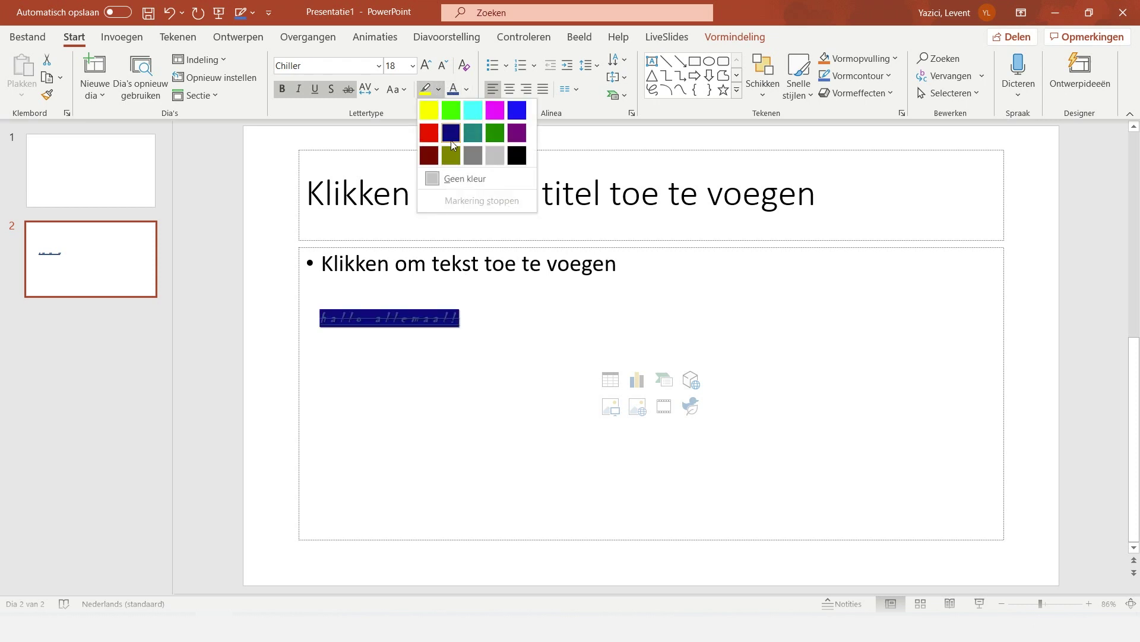
{"action": "left_click", "coordinate": [429, 109]}
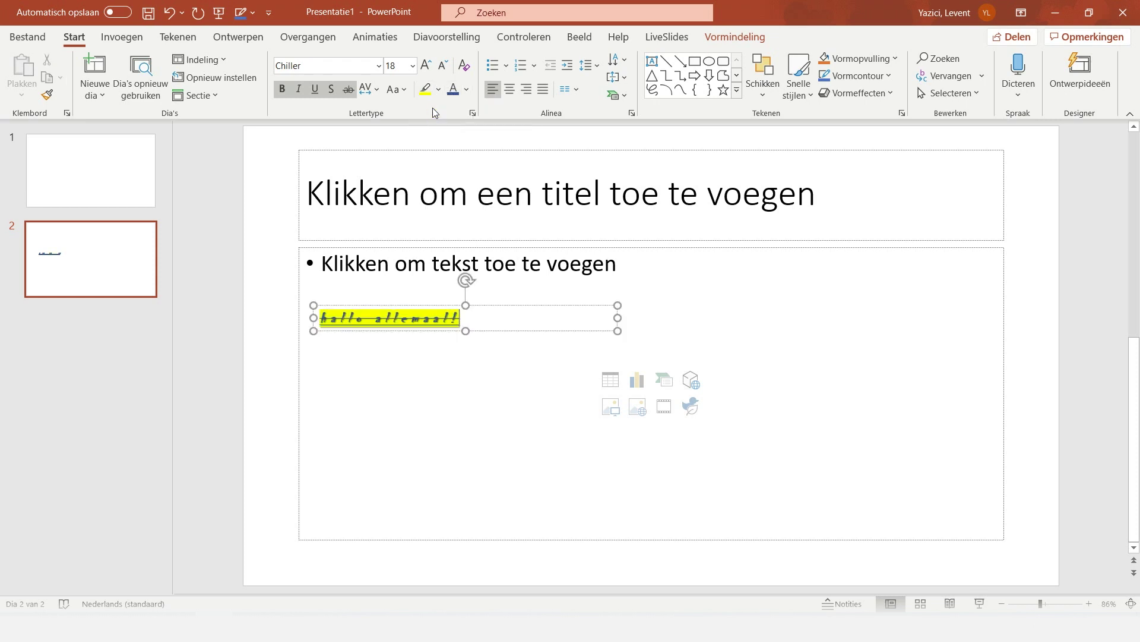
{"action": "left_click", "coordinate": [498, 307]}
Bullet 'hallo allemaal!', switch it to numbering, and add two empty lines below it
{"action": "left_click", "coordinate": [506, 66]}
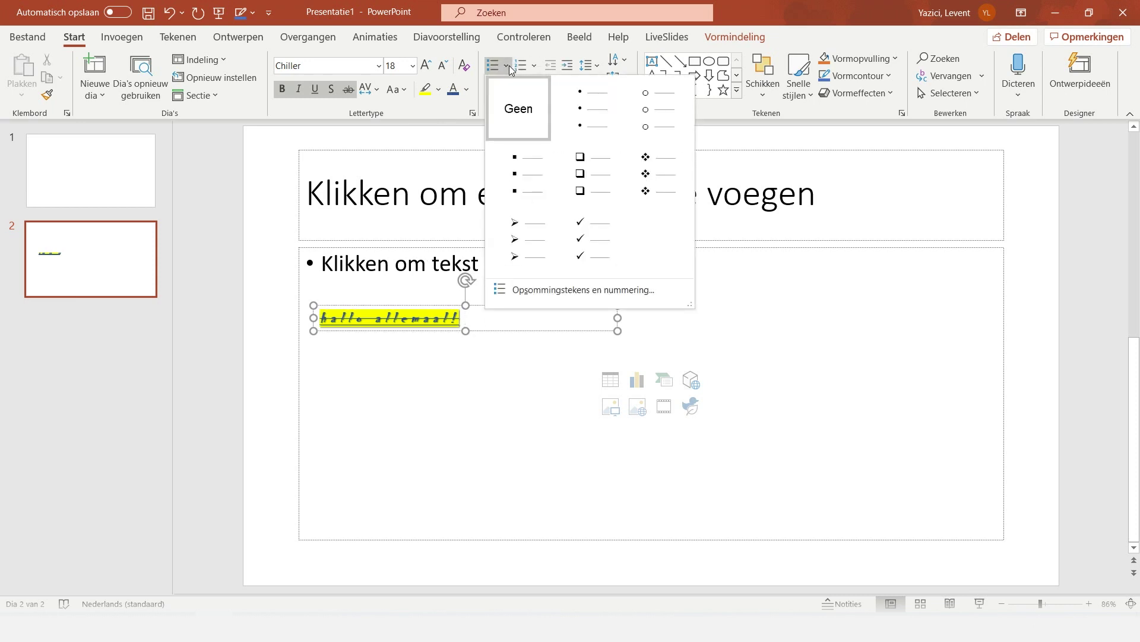
{"action": "left_click", "coordinate": [516, 174]}
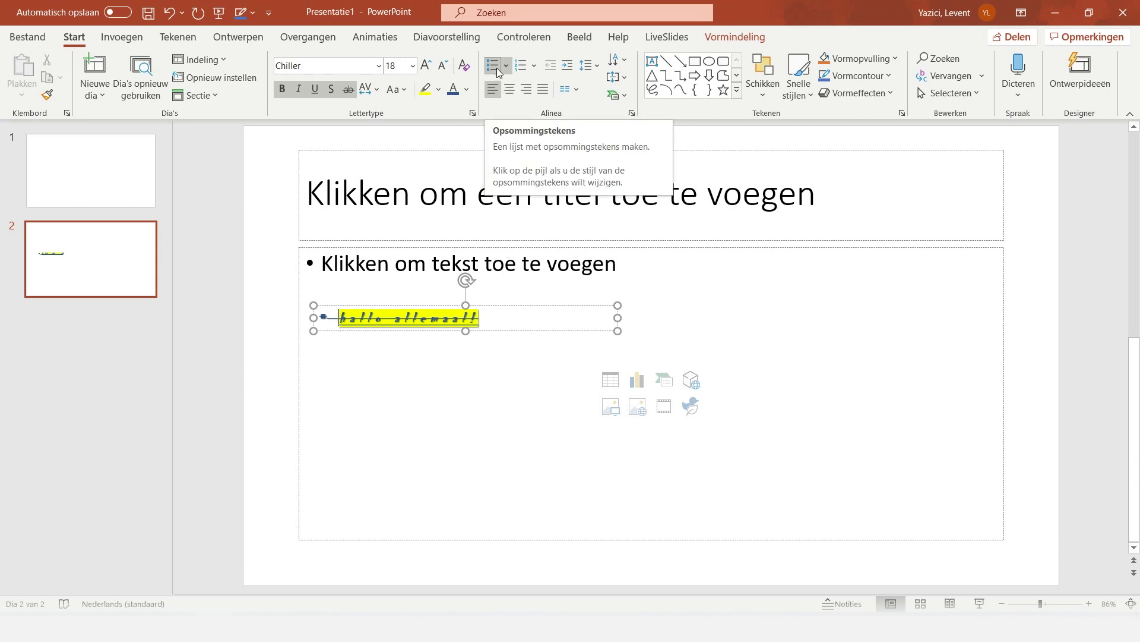
{"action": "left_click", "coordinate": [521, 66]}
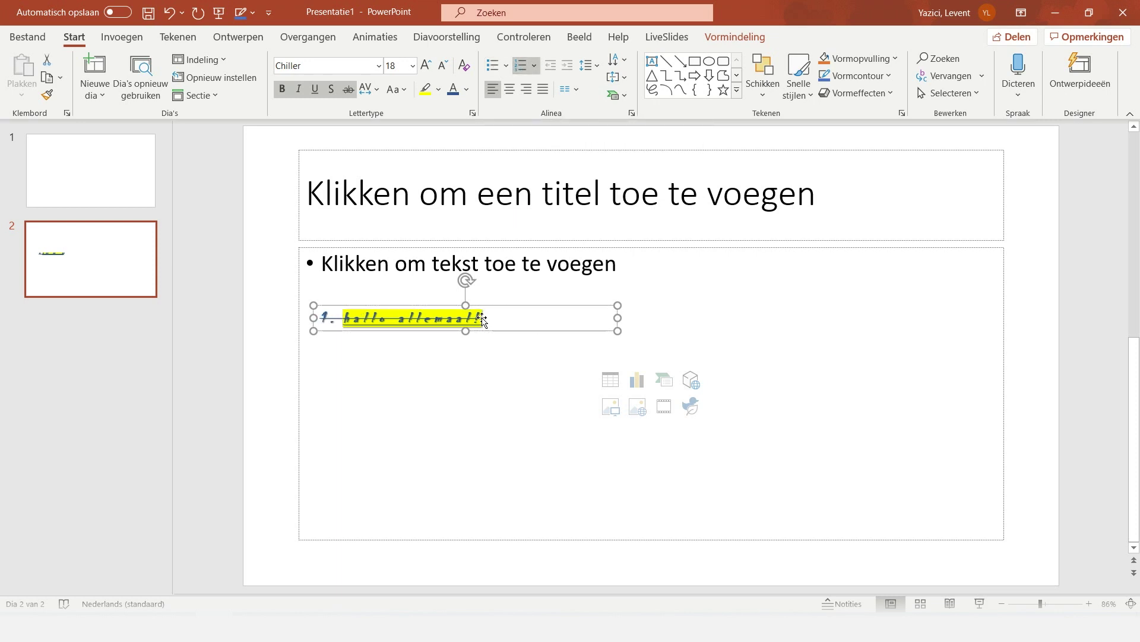
{"action": "key", "text": "Return"}
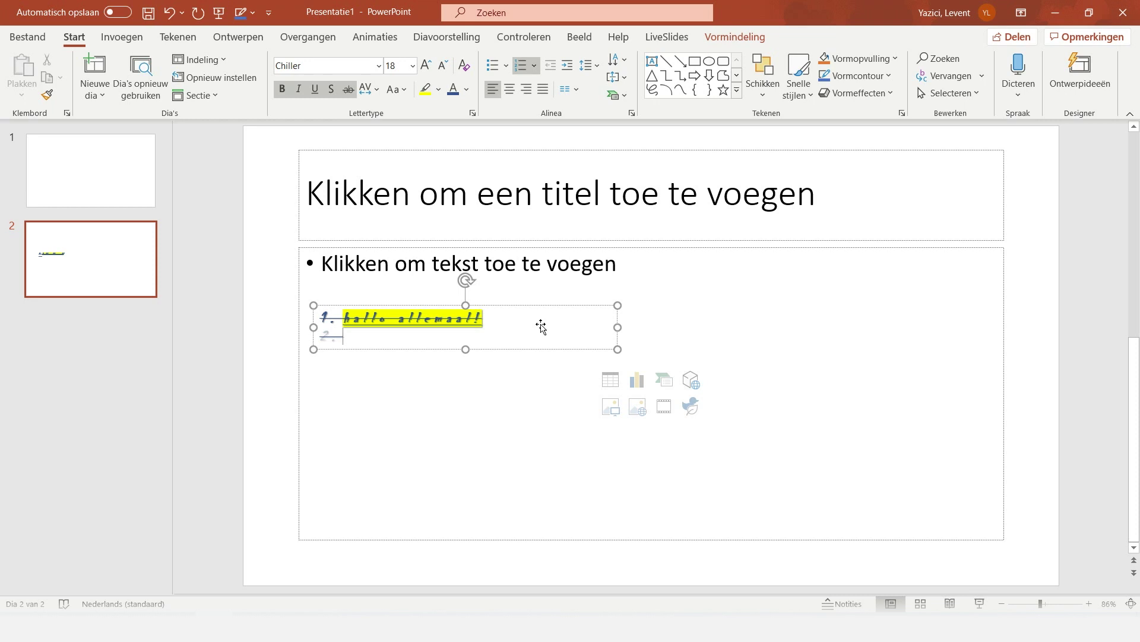
{"action": "key", "text": "Return"}
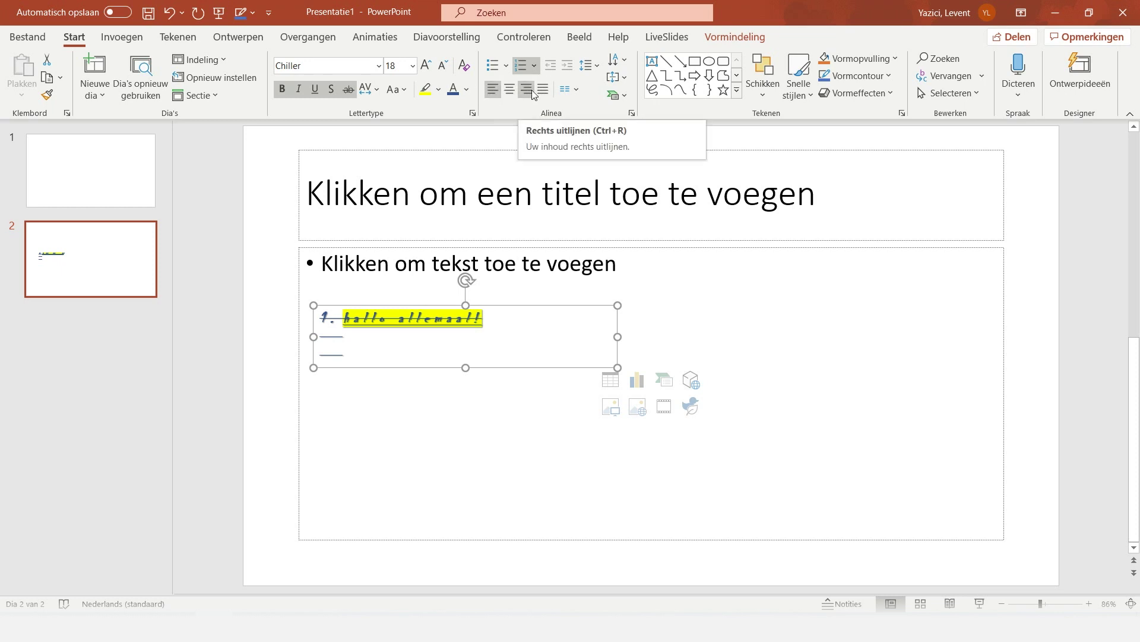
Type 'Hallo Allemaal' as the second numbered list item
{"action": "left_click", "coordinate": [596, 70]}
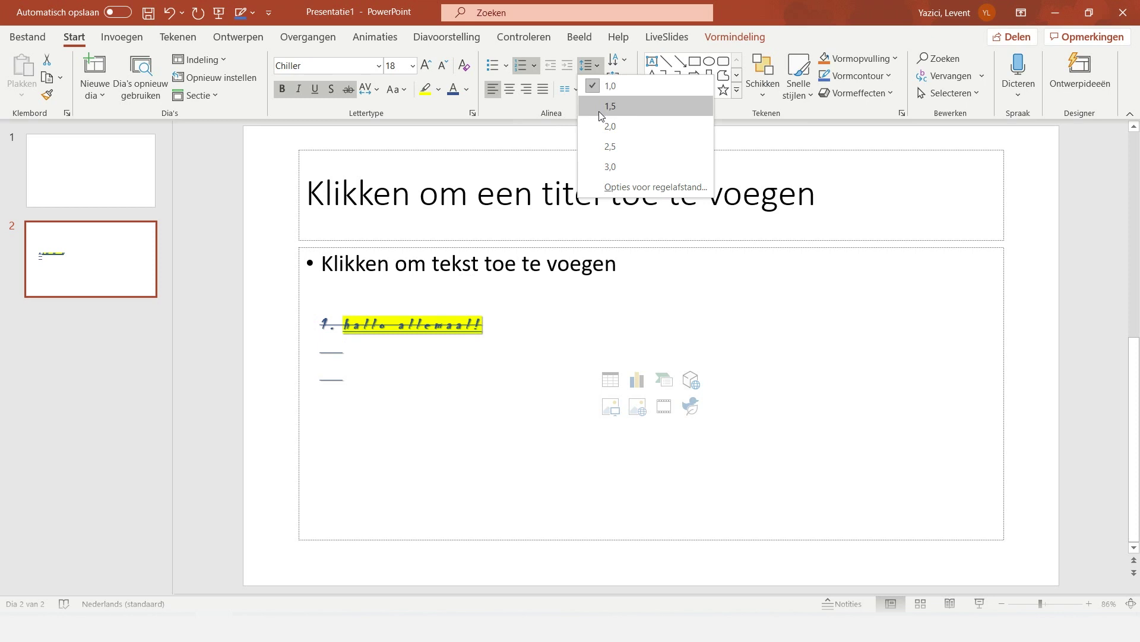
{"action": "left_click", "coordinate": [360, 342]}
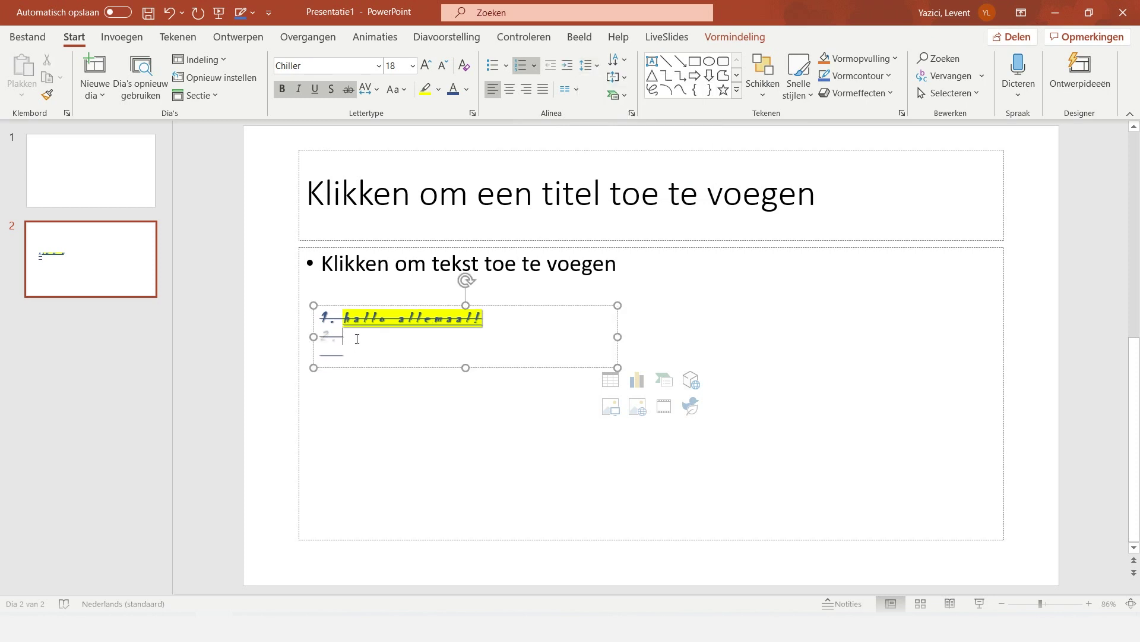
{"action": "type", "text": "Hoei"}
{"action": "key", "text": "BackSpace"}
{"action": "key", "text": "BackSpace"}
{"action": "key", "text": "BackSpace"}
{"action": "type", "text": "allo A"}
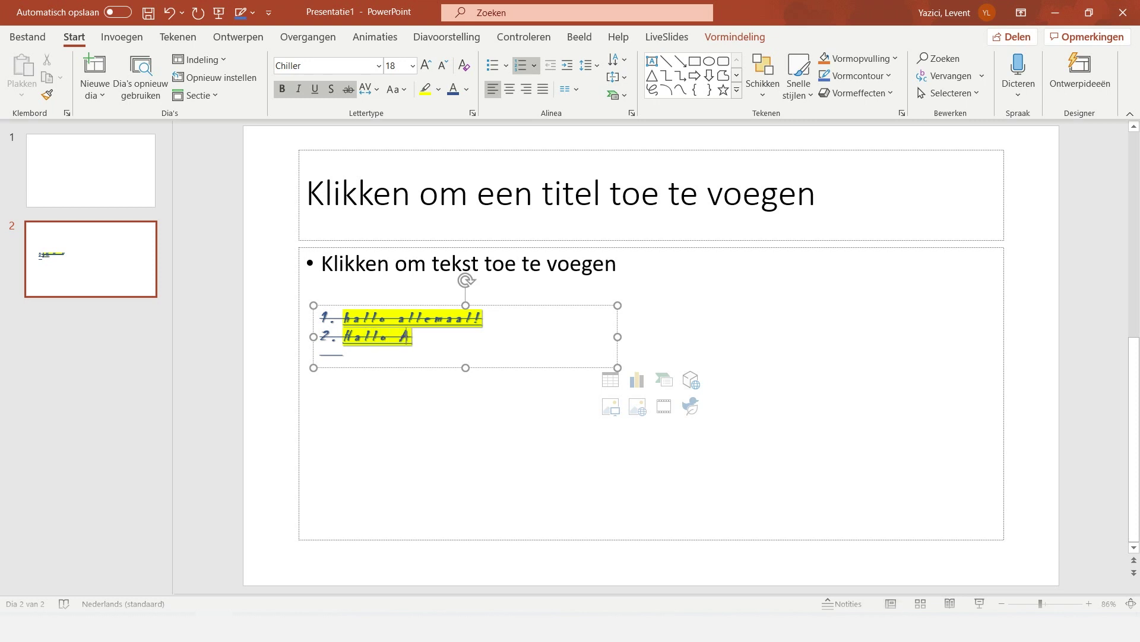
{"action": "type", "text": "llemaal!"}
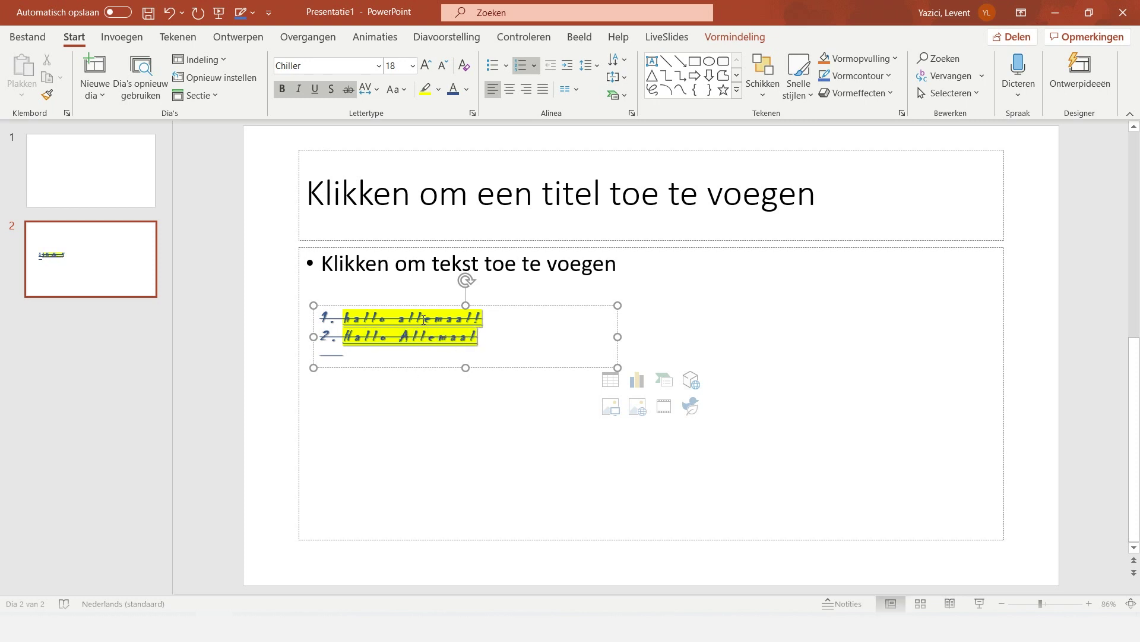
Select all the list text and set its line spacing to 3.0
{"action": "key", "text": "ctrl+a"}
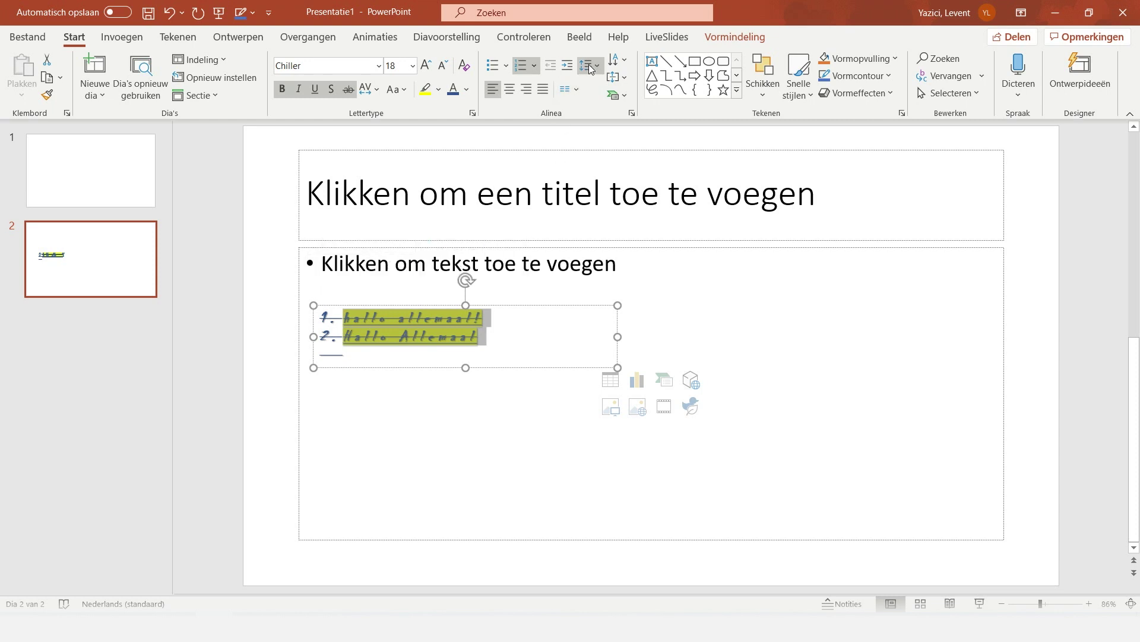
{"action": "left_click", "coordinate": [588, 65]}
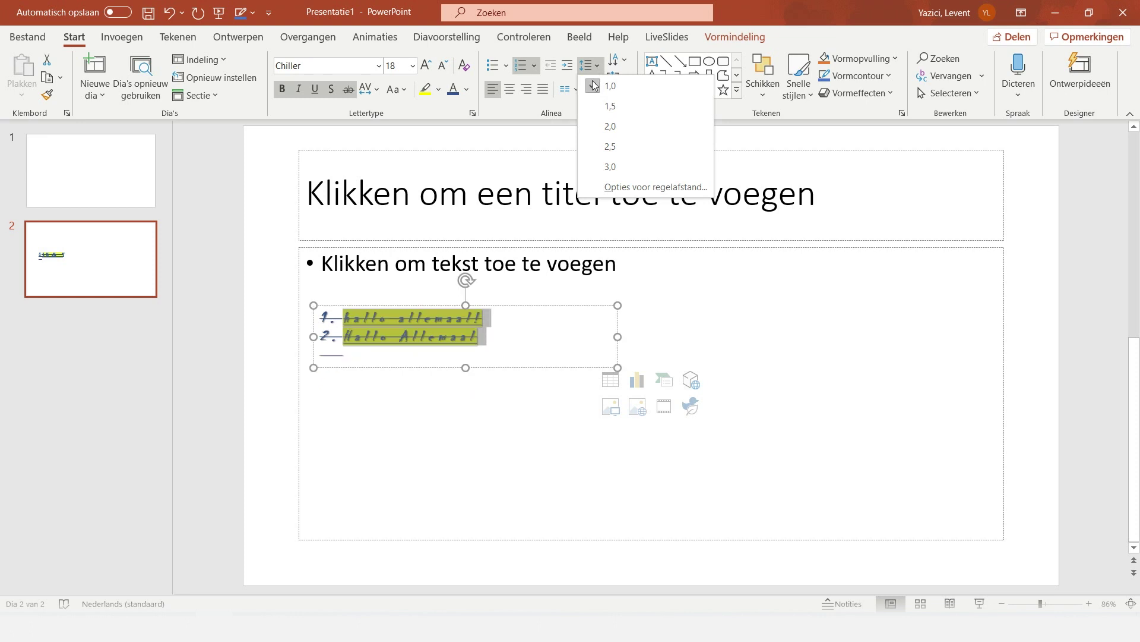
{"action": "left_click", "coordinate": [604, 166]}
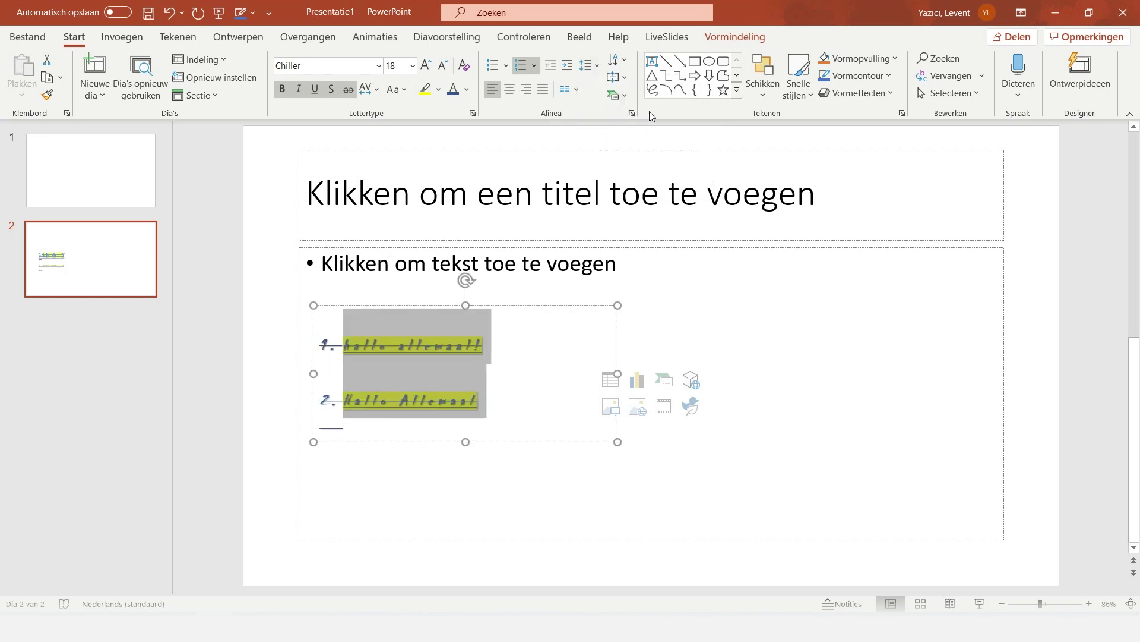
{"action": "left_click", "coordinate": [629, 59]}
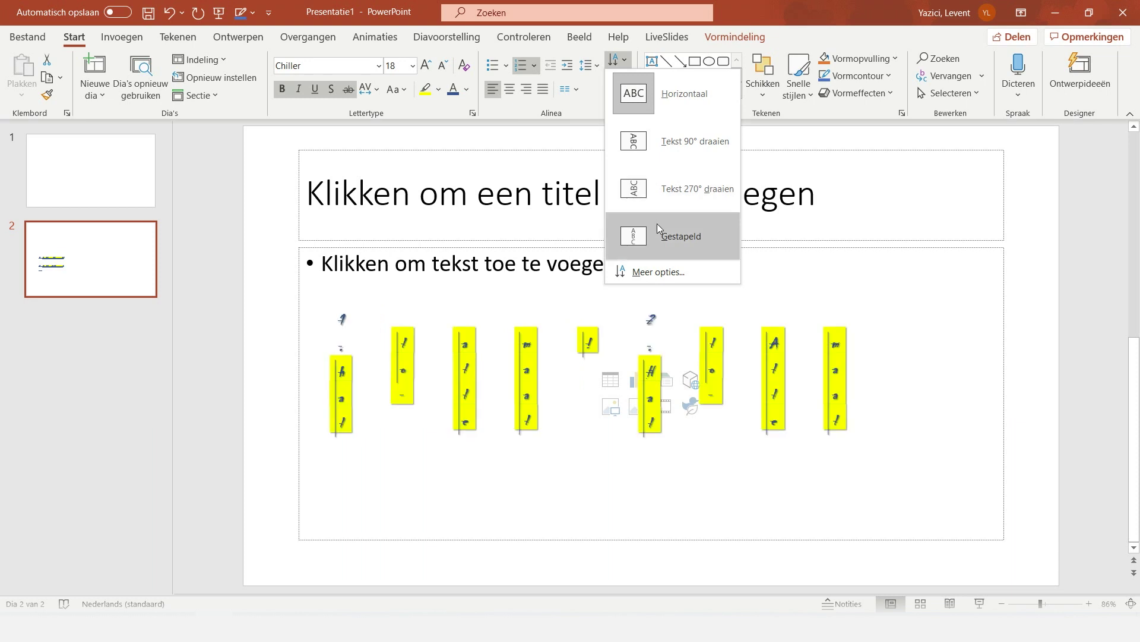
Keep the text direction horizontal, then delete the numbered list text box from slide 2
{"action": "left_click", "coordinate": [613, 109]}
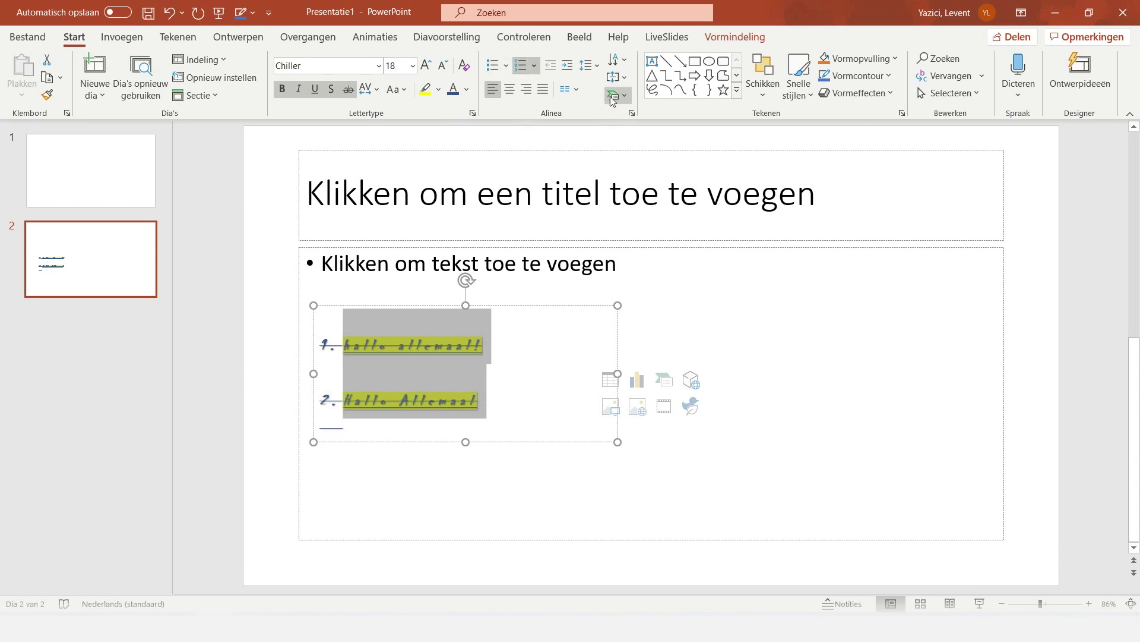
{"action": "left_click", "coordinate": [732, 37]}
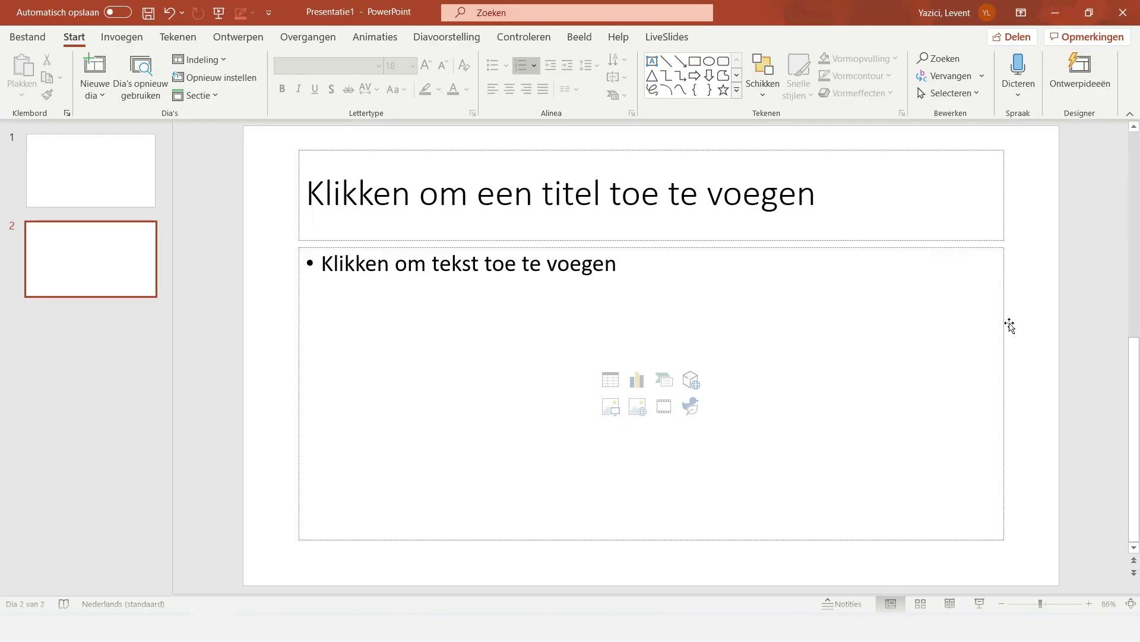
Browse the picture options, then draw a test ellipse on slide 2 and remove it again
{"action": "left_click", "coordinate": [109, 46]}
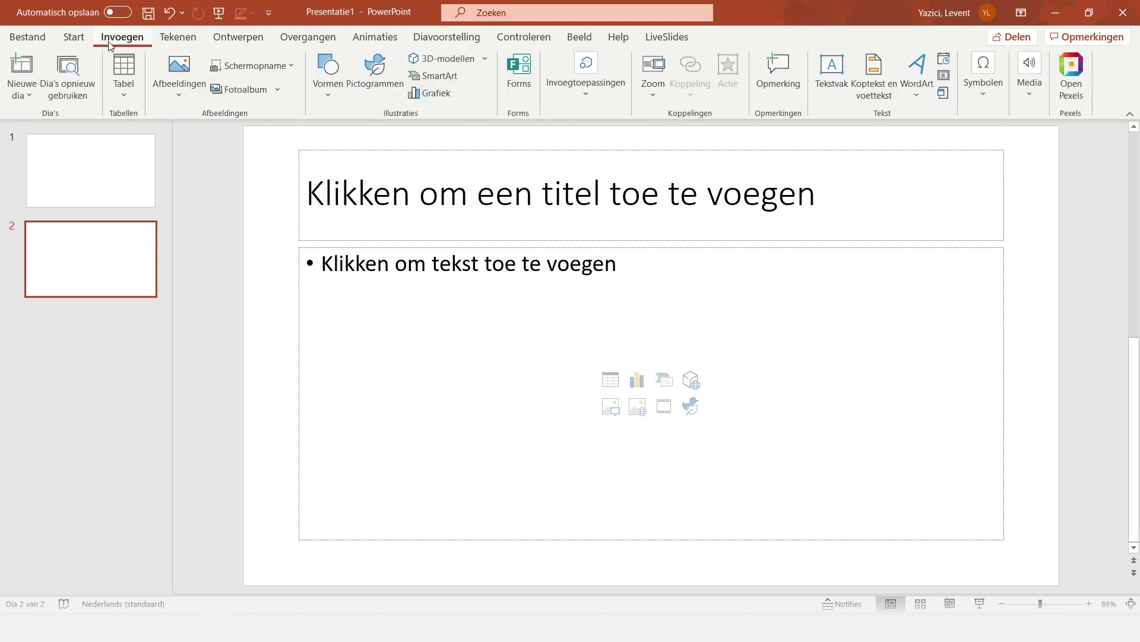
{"action": "left_click", "coordinate": [159, 88]}
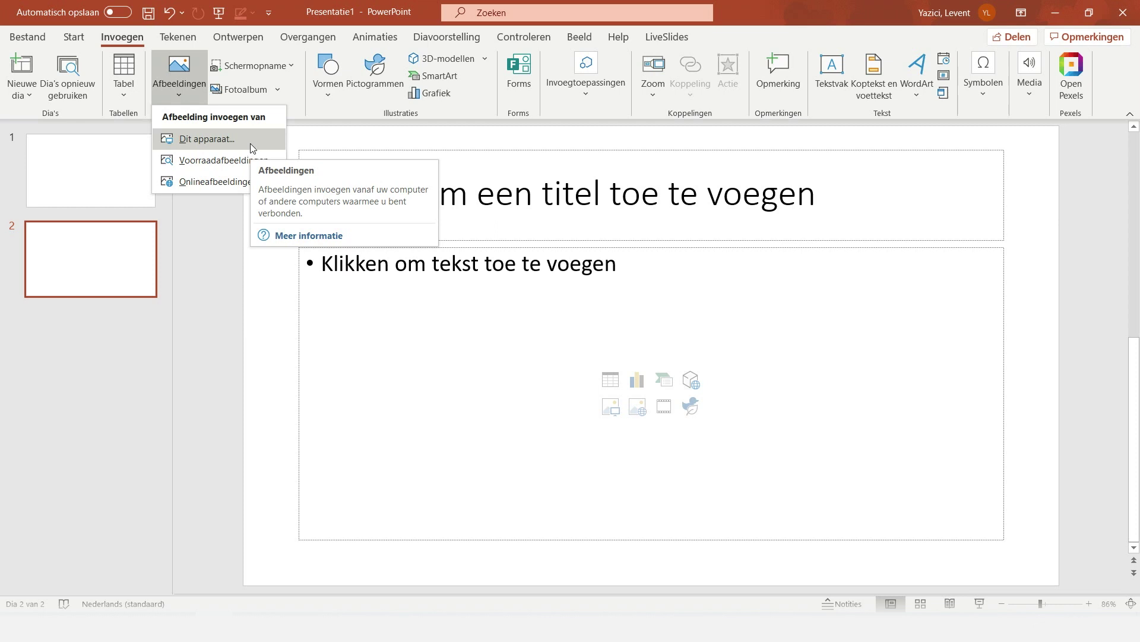
{"action": "left_click", "coordinate": [342, 95]}
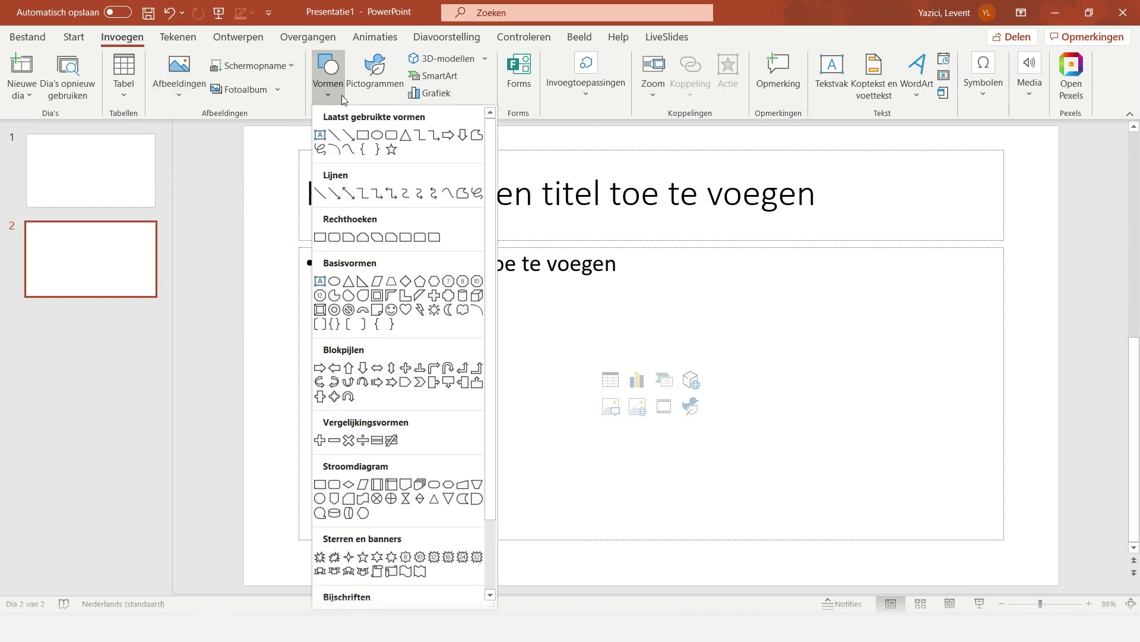
{"action": "left_click", "coordinate": [375, 134]}
{"action": "mouse_move", "coordinate": [377, 398]}
{"action": "left_mouse_down"}
{"action": "mouse_move", "coordinate": [670, 523]}
{"action": "mouse_move", "coordinate": [535, 522]}
{"action": "left_mouse_up"}
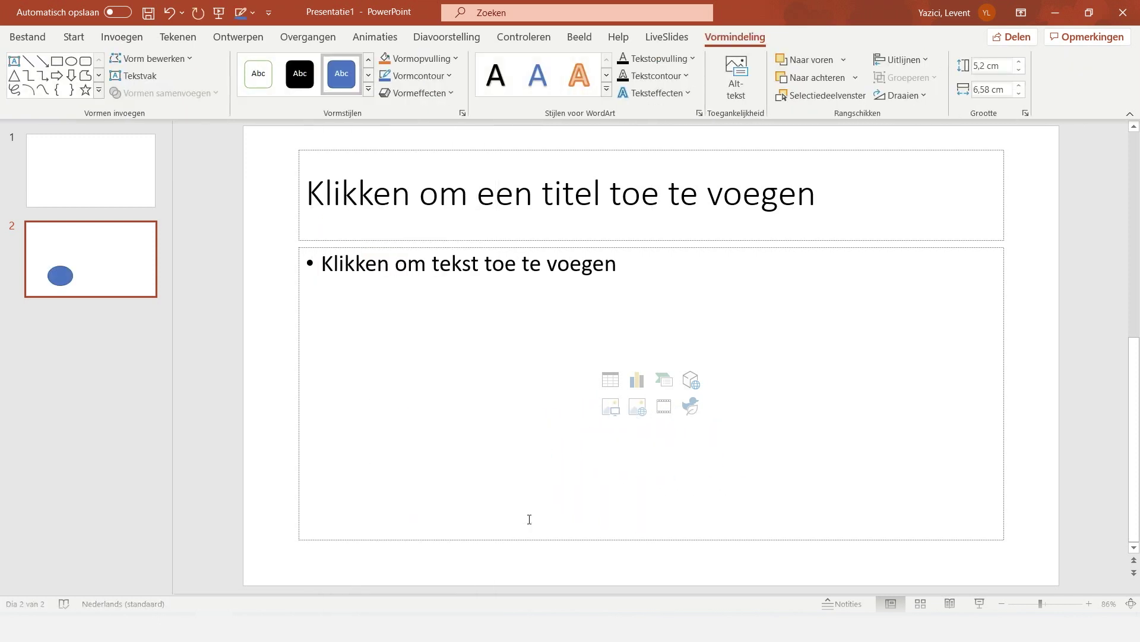
{"action": "key", "text": "Delete"}
{"action": "left_click", "coordinate": [122, 36]}
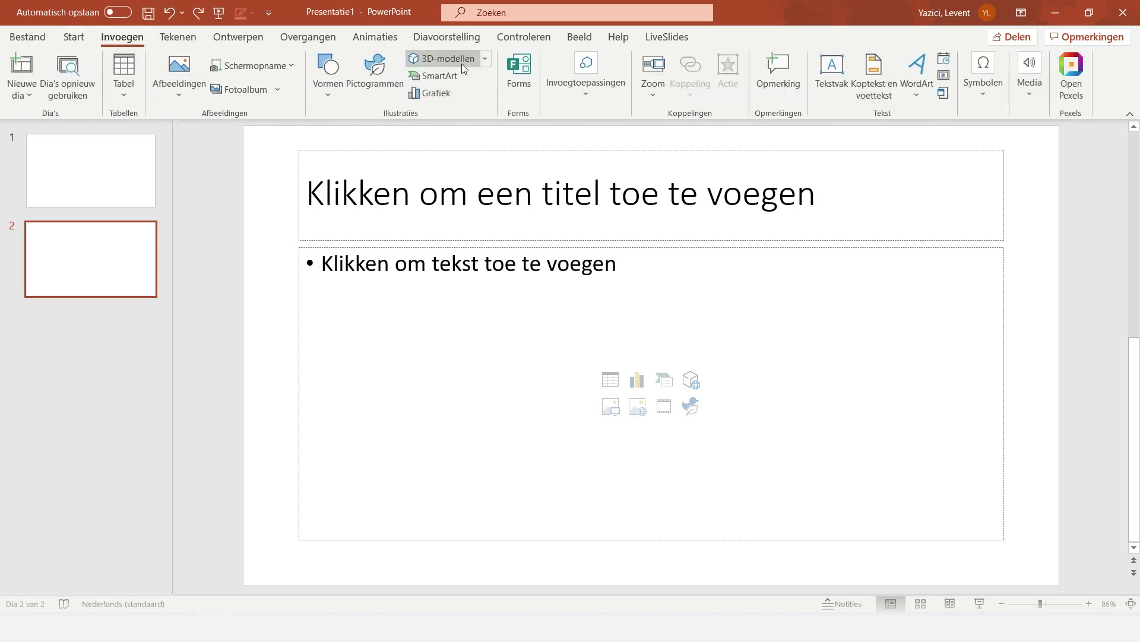
{"action": "left_click", "coordinate": [446, 96]}
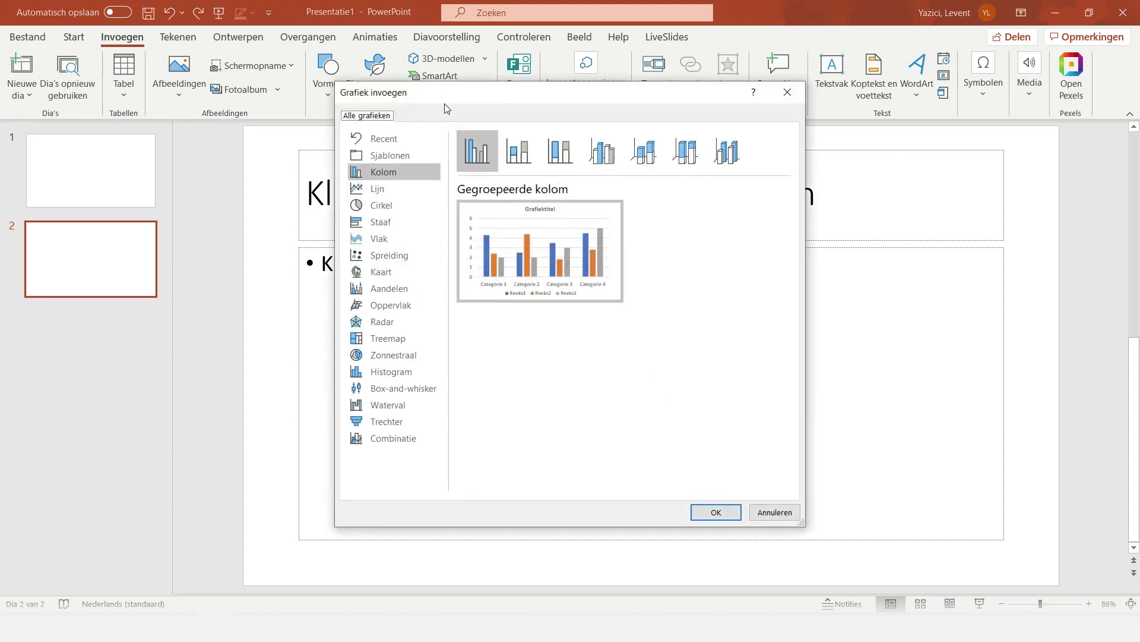
{"action": "key", "text": "Escape"}
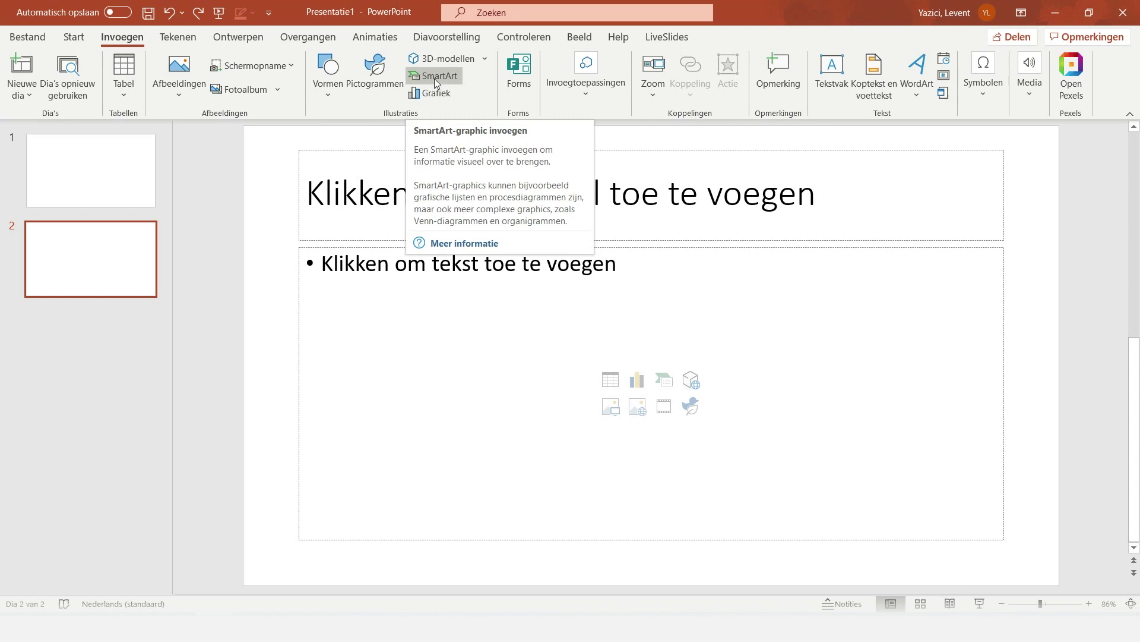
{"action": "left_click", "coordinate": [436, 77]}
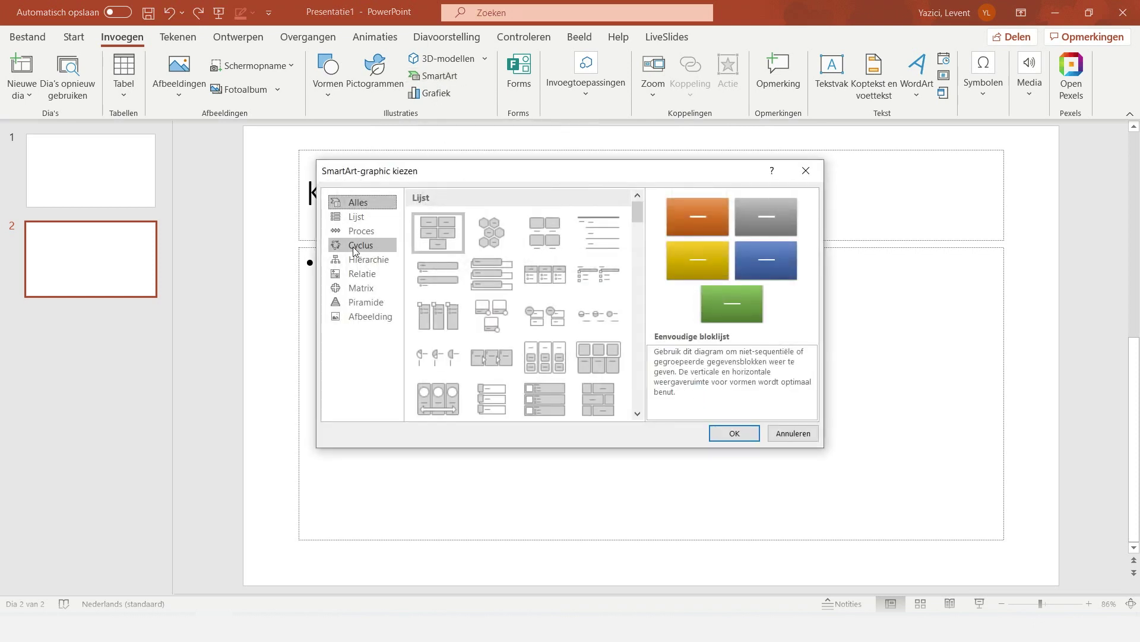
{"action": "left_click", "coordinate": [353, 247]}
{"action": "left_click", "coordinate": [356, 232]}
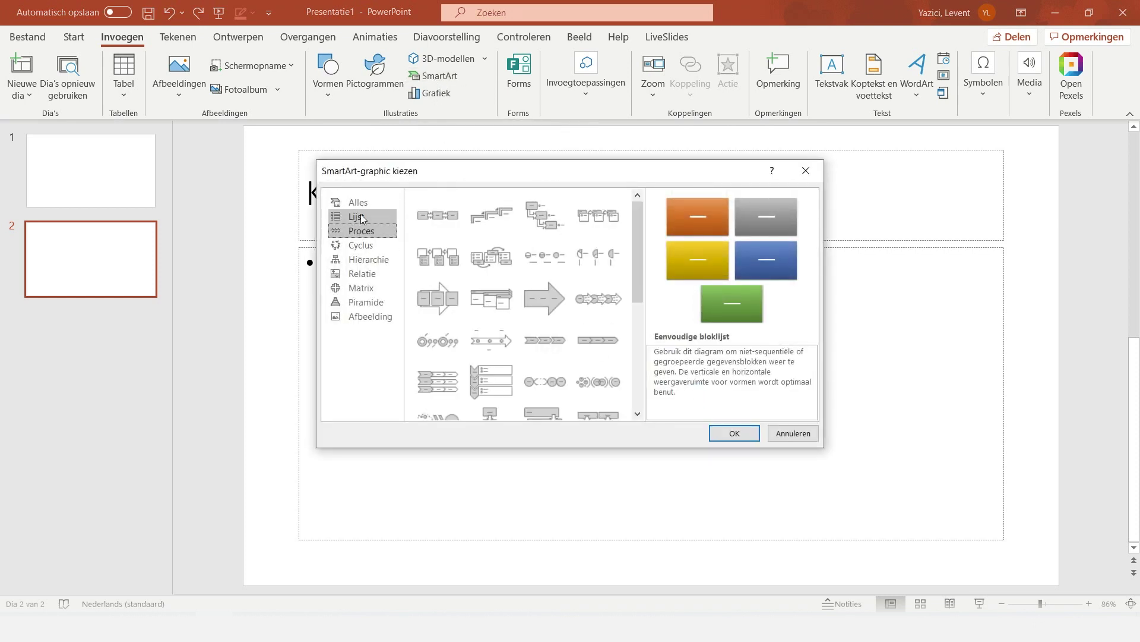
{"action": "left_click", "coordinate": [360, 216]}
{"action": "key", "text": "Escape"}
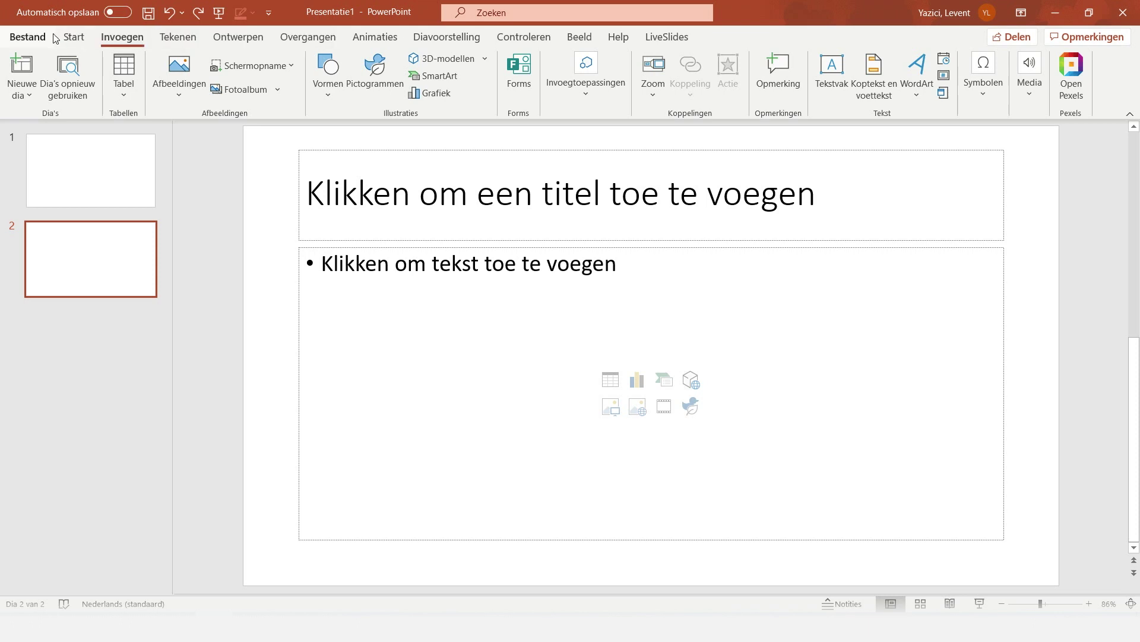
Use Opslaan als to save the file as 'Les 1' in OneDrive - Hogeschool Inholland Downloads
{"action": "left_click", "coordinate": [27, 37]}
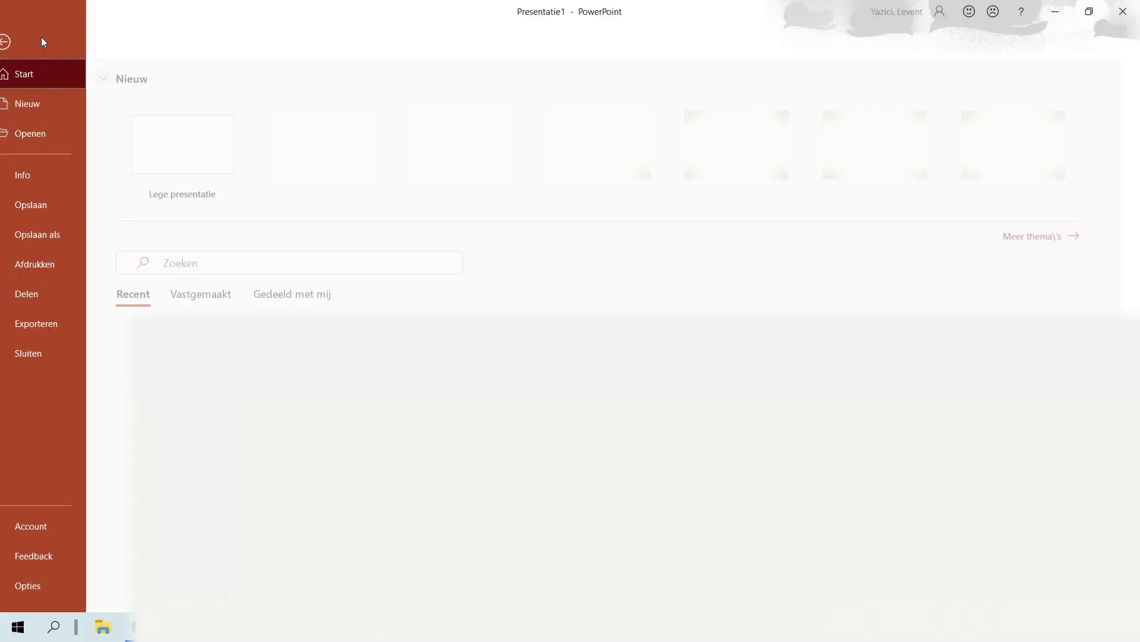
{"action": "left_click", "coordinate": [51, 237]}
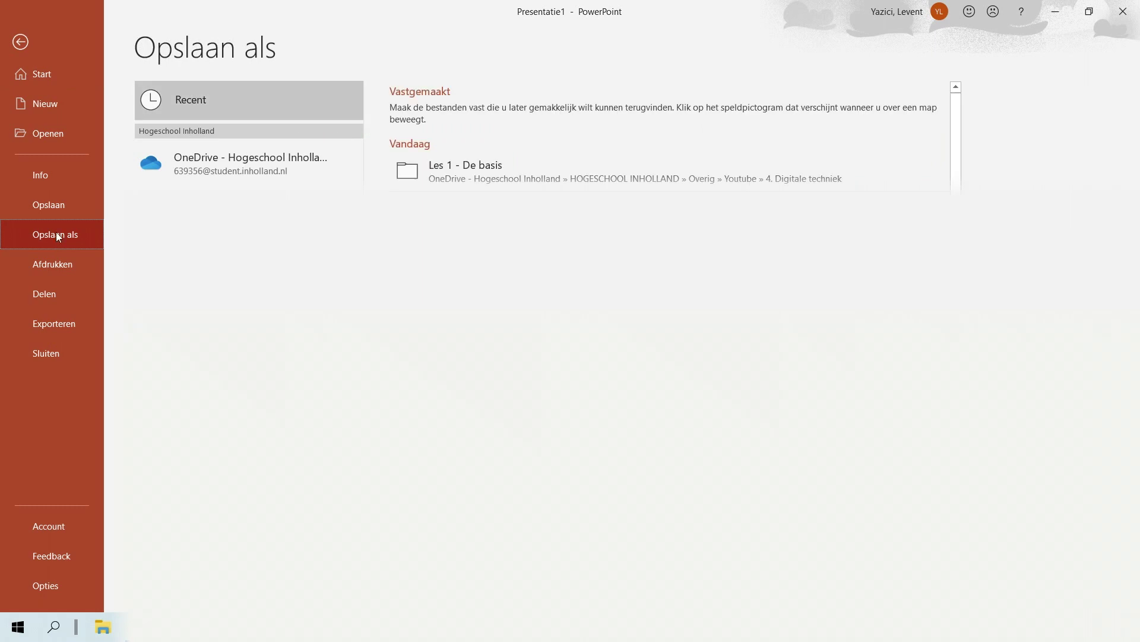
{"action": "left_click", "coordinate": [209, 159]}
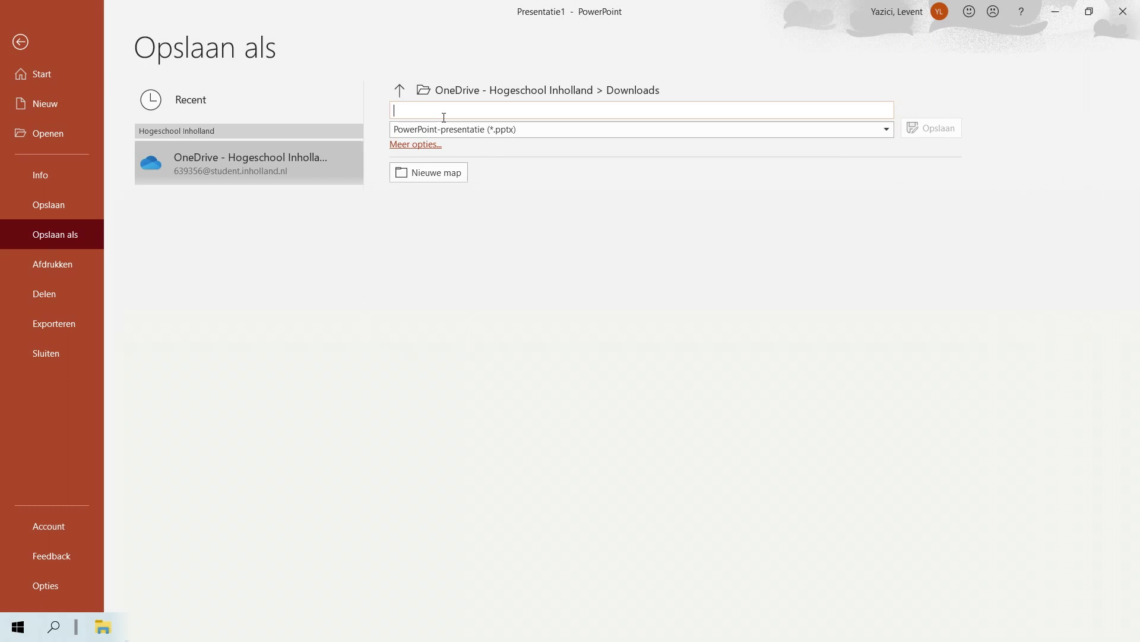
{"action": "type", "text": "Les 1"}
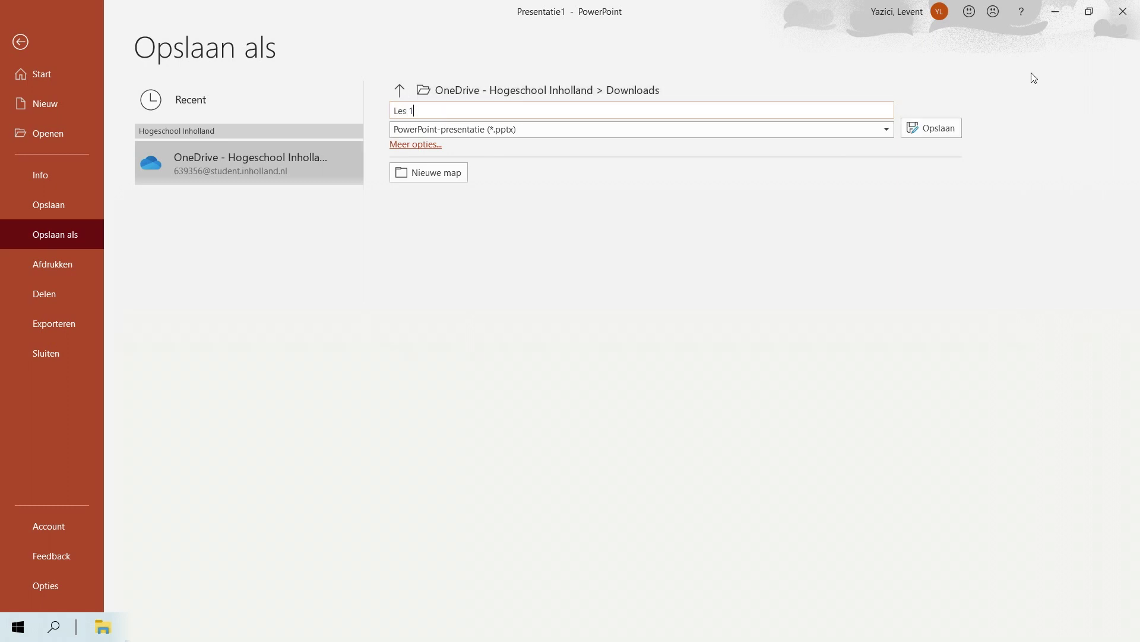
{"action": "left_click", "coordinate": [940, 128]}
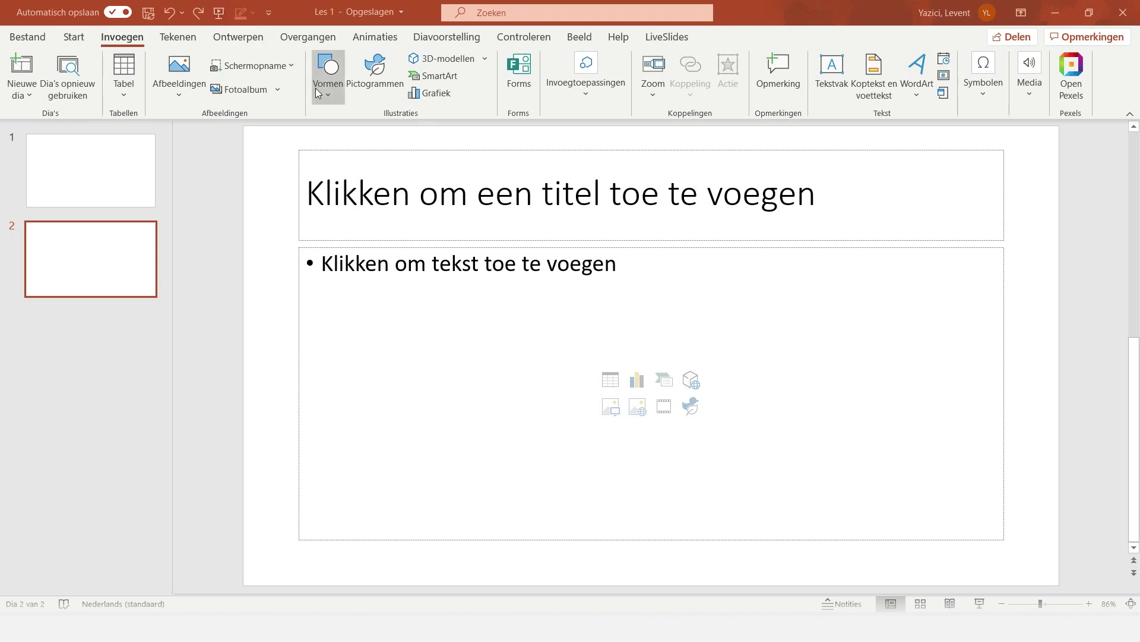
Check the file's version history, then rename it 'Les 1 - Presentatie' from the title bar
{"action": "left_click", "coordinate": [402, 13]}
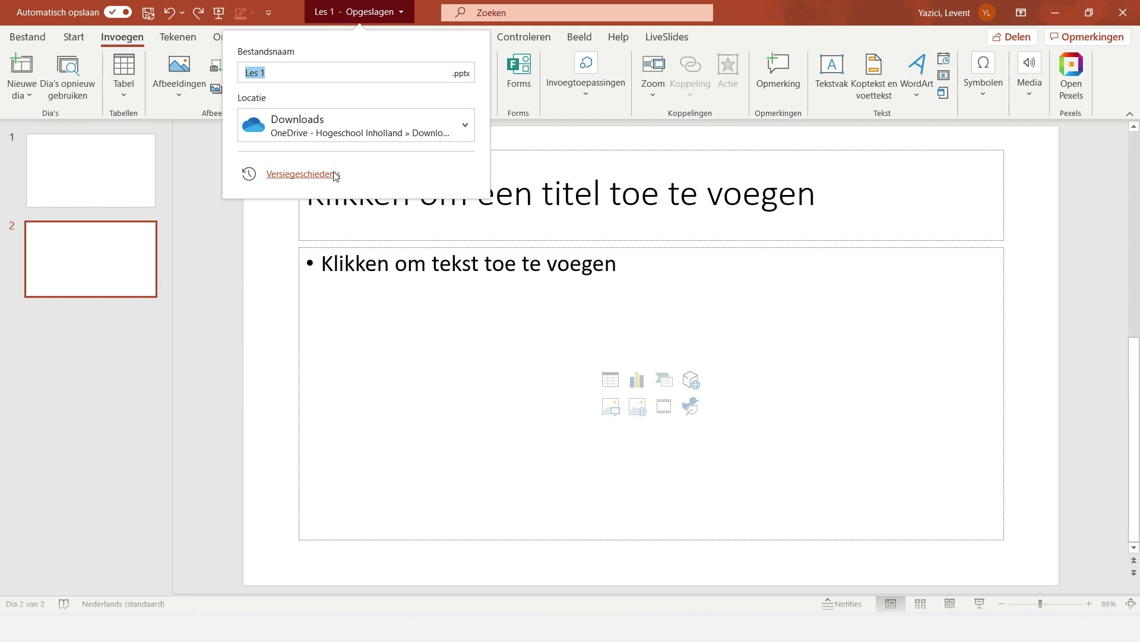
{"action": "left_click", "coordinate": [303, 174]}
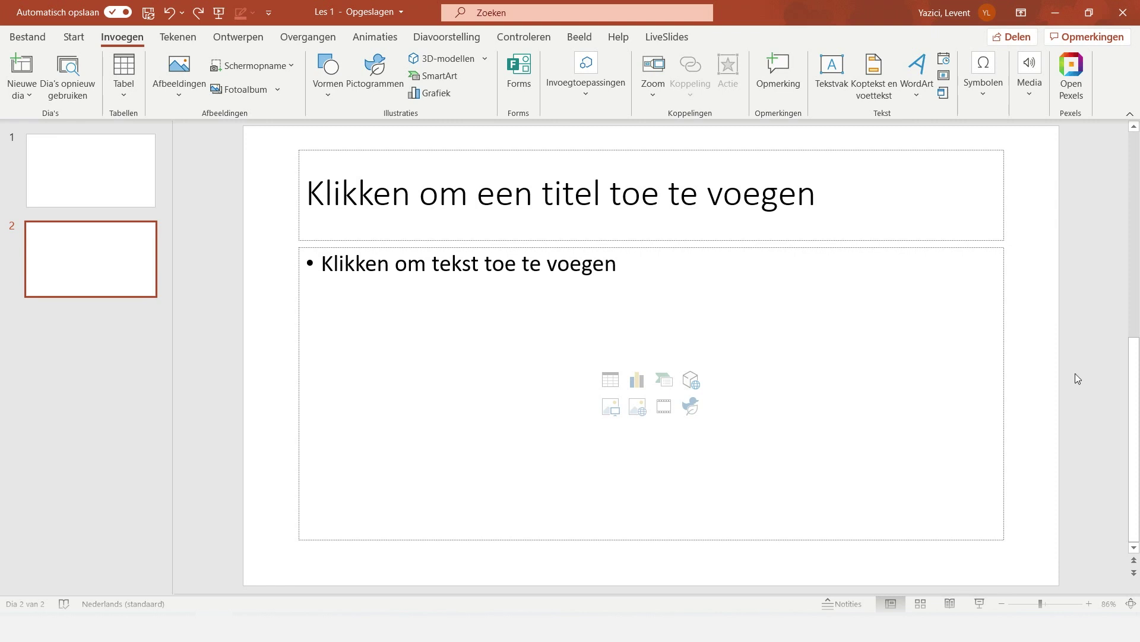
{"action": "left_click", "coordinate": [402, 13]}
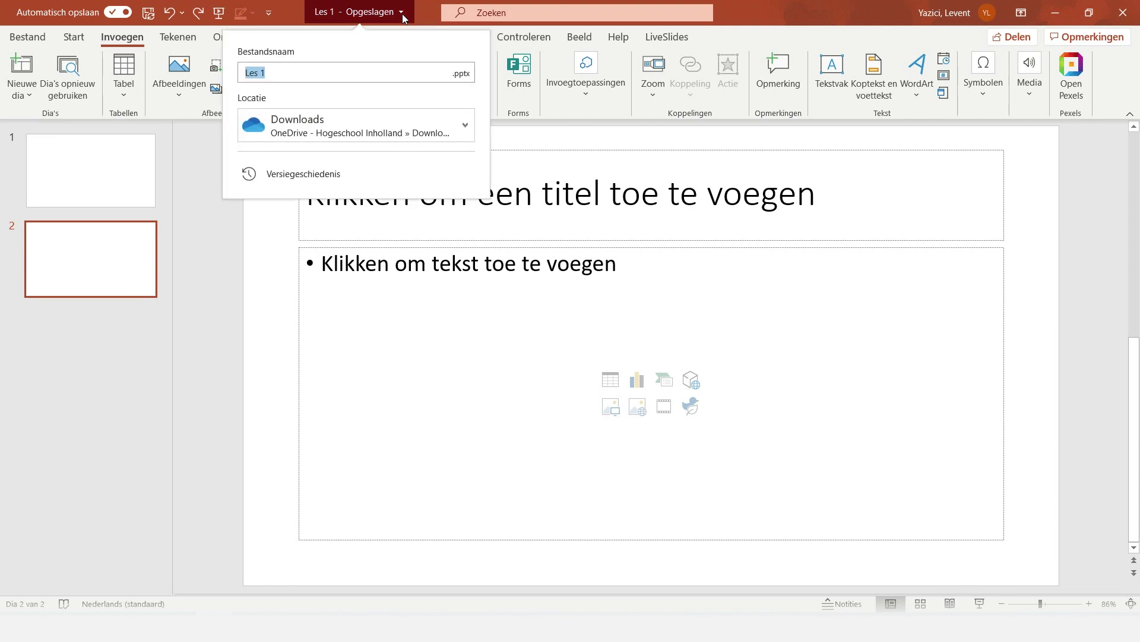
{"action": "left_click", "coordinate": [350, 70]}
{"action": "type", "text": "- "}
{"action": "type", "text": "Presentatie"}
{"action": "key", "text": "Return"}
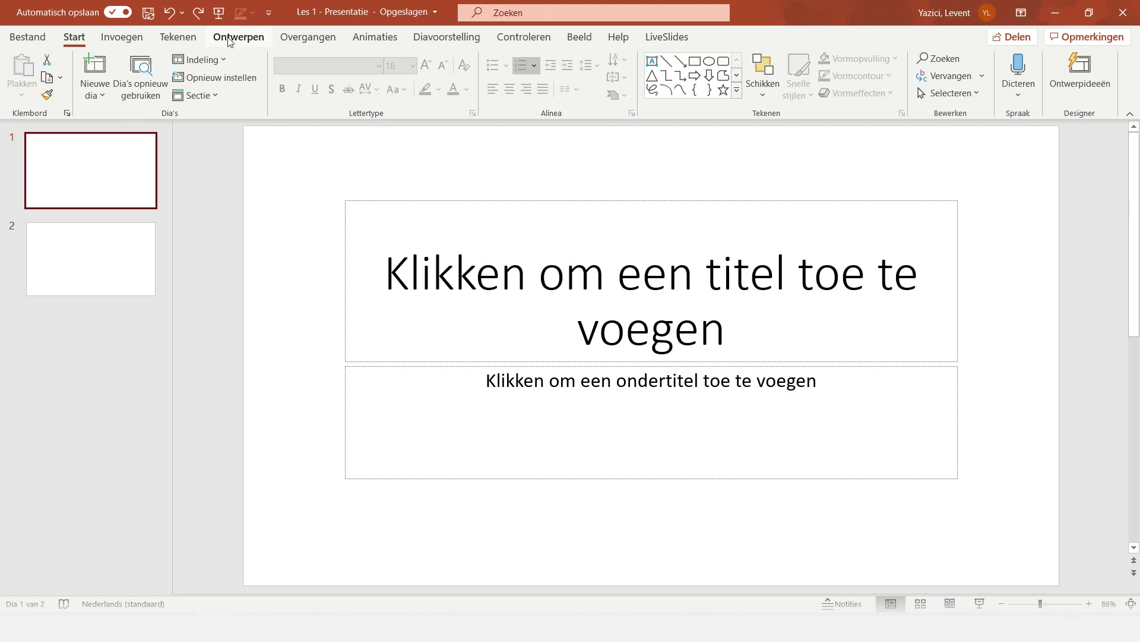
Try the green, wood-floor and blue circle-pattern themes, then apply the Druppel theme
{"action": "left_click", "coordinate": [229, 42]}
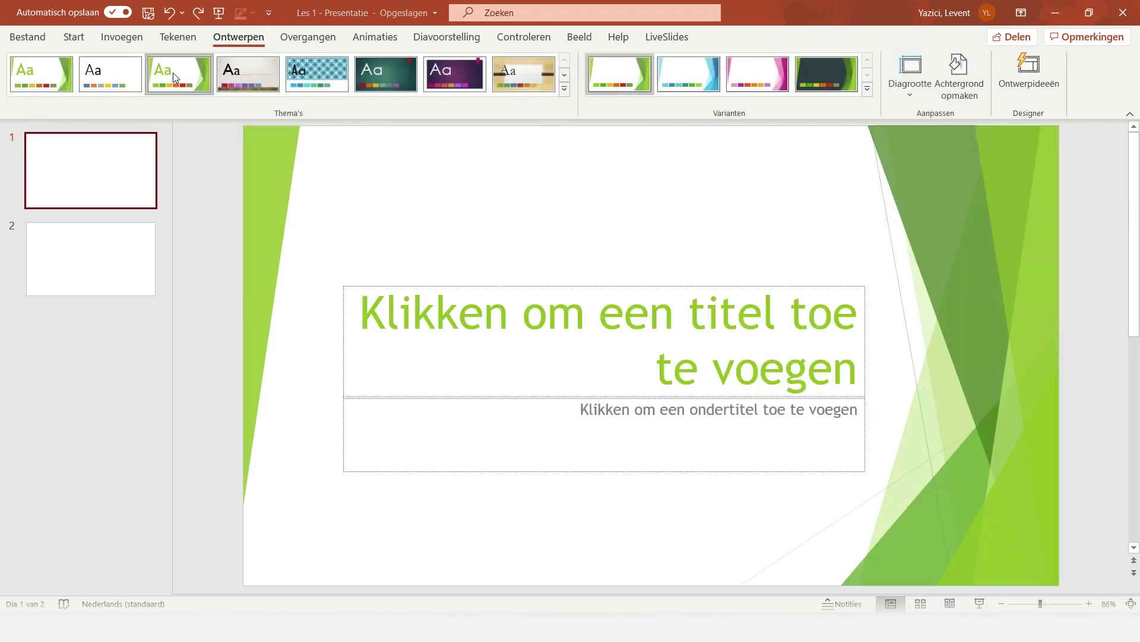
{"action": "left_click", "coordinate": [173, 73]}
{"action": "left_click", "coordinate": [264, 77]}
{"action": "left_click", "coordinate": [322, 77]}
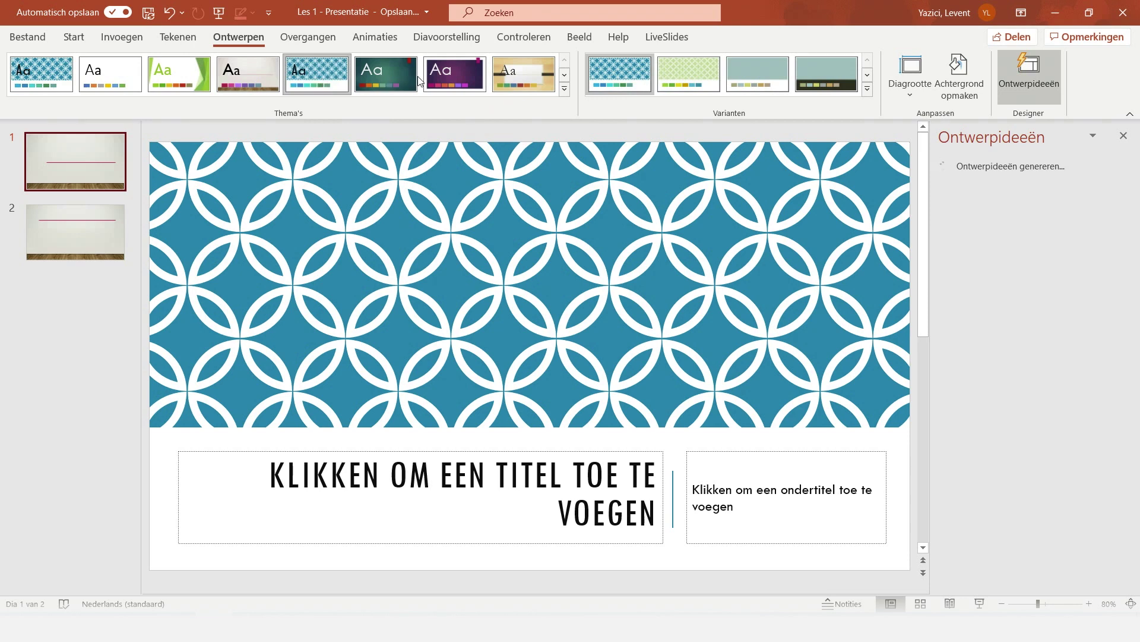
{"action": "left_click", "coordinate": [564, 89]}
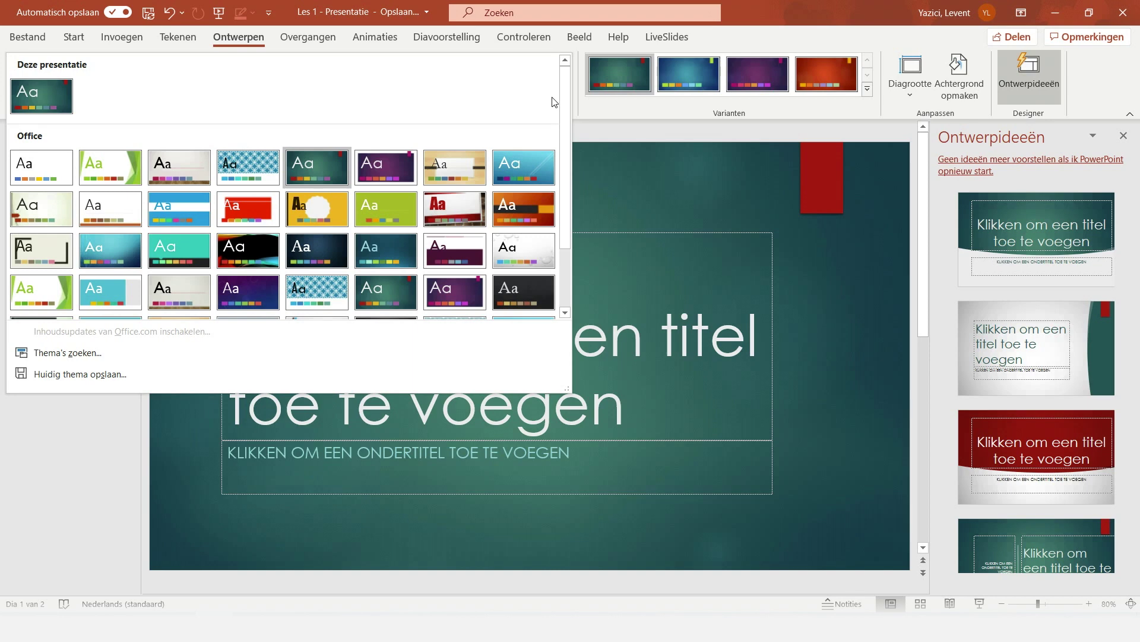
{"action": "scroll", "coordinate": [537, 144], "scroll_direction": "down", "scroll_amount": 2}
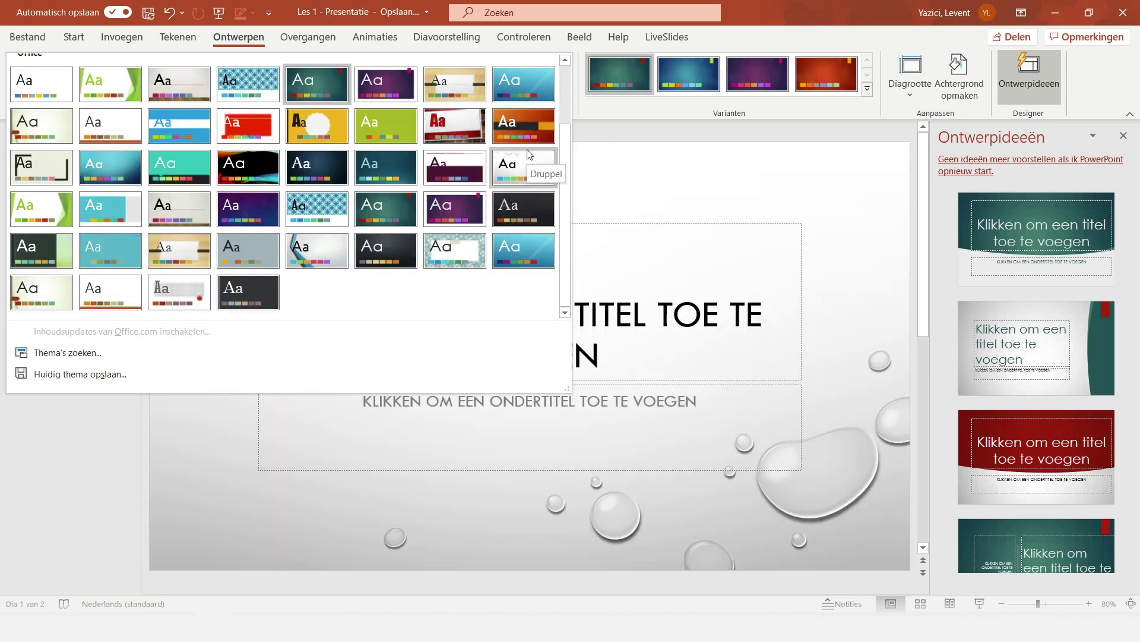
{"action": "left_click", "coordinate": [516, 169]}
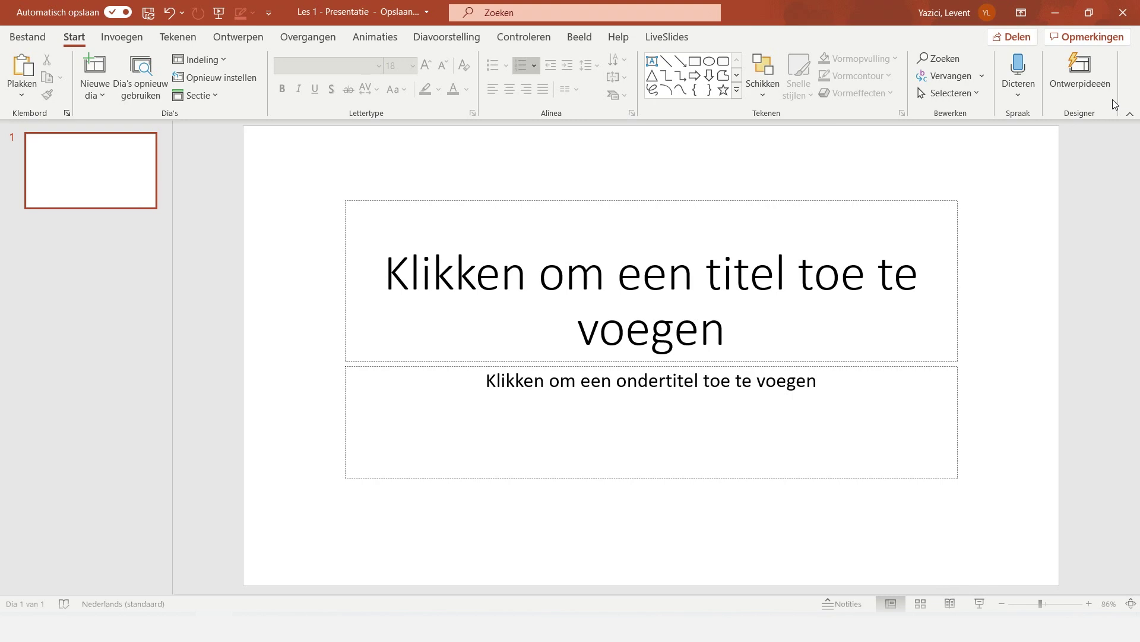
Paste the light bulb picture on slide 1 and apply the dark design idea with title beside the bulb
{"action": "key", "text": "ctrl+v"}
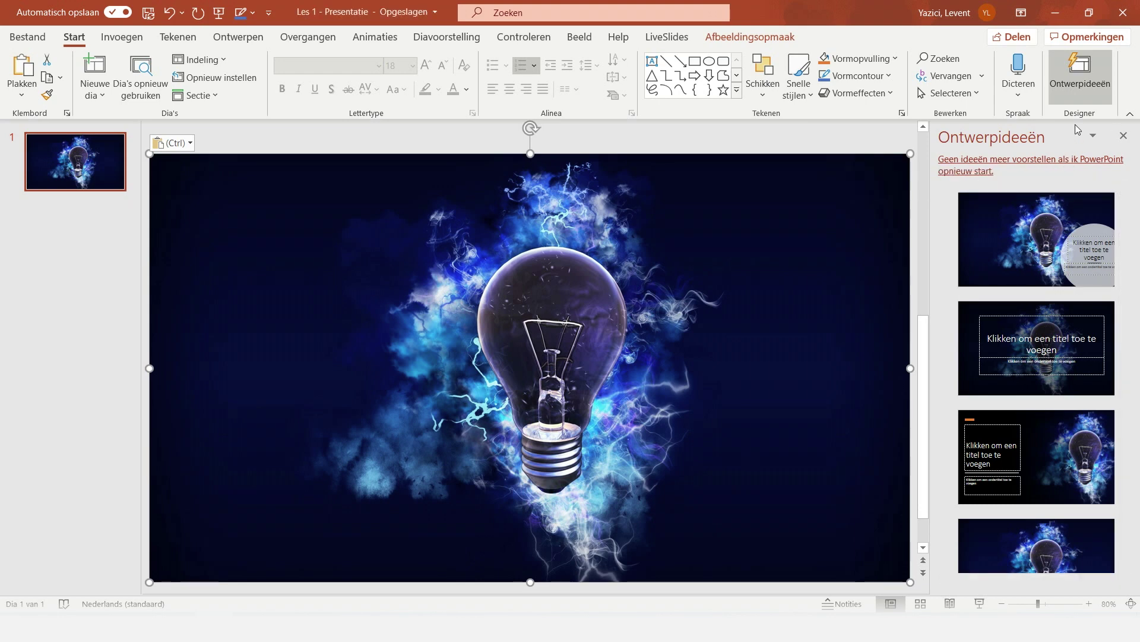
{"action": "scroll", "coordinate": [1089, 198], "scroll_direction": "down", "scroll_amount": 2}
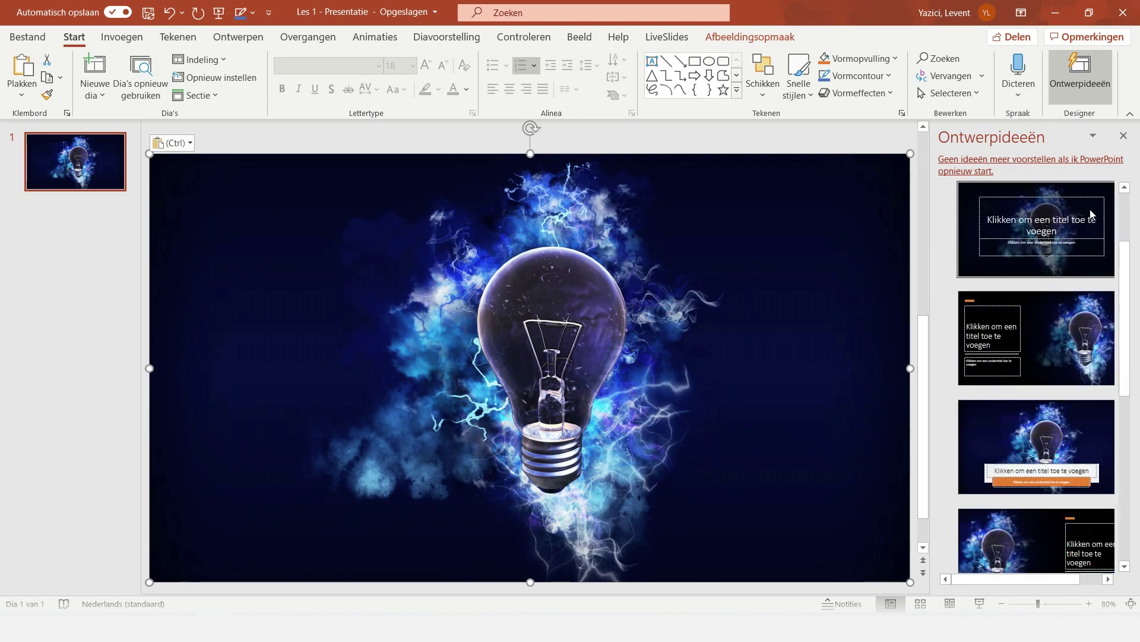
{"action": "scroll", "coordinate": [1089, 212], "scroll_direction": "down", "scroll_amount": 2}
{"action": "scroll", "coordinate": [1088, 213], "scroll_direction": "down", "scroll_amount": 2}
{"action": "scroll", "coordinate": [1088, 212], "scroll_direction": "down", "scroll_amount": 2}
{"action": "scroll", "coordinate": [1088, 213], "scroll_direction": "down", "scroll_amount": 2}
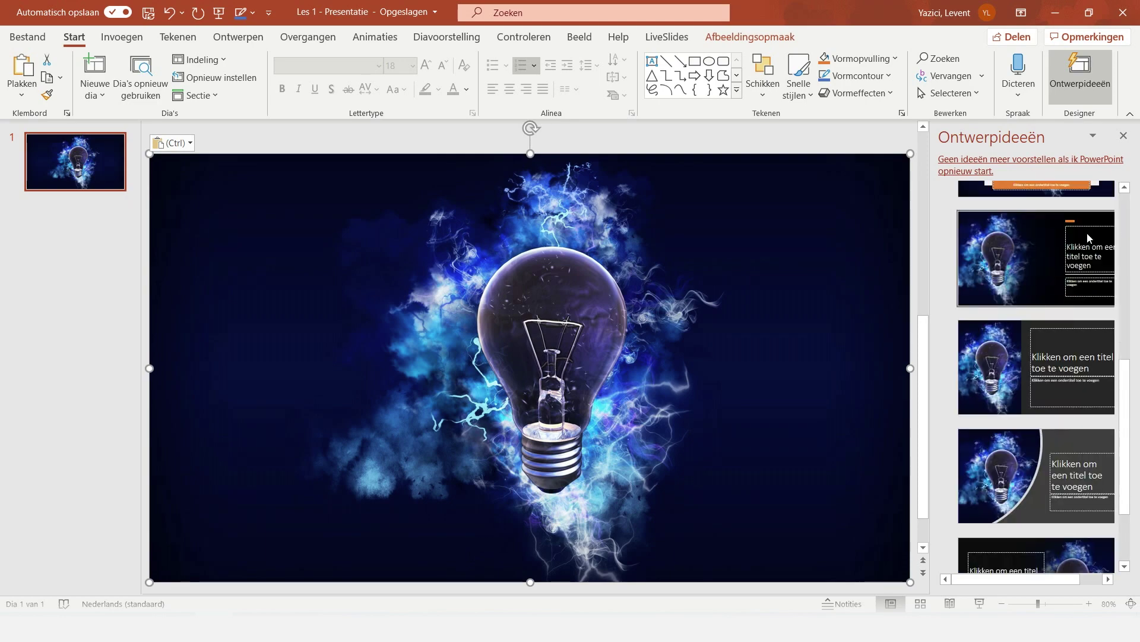
{"action": "scroll", "coordinate": [1093, 249], "scroll_direction": "down", "scroll_amount": 2}
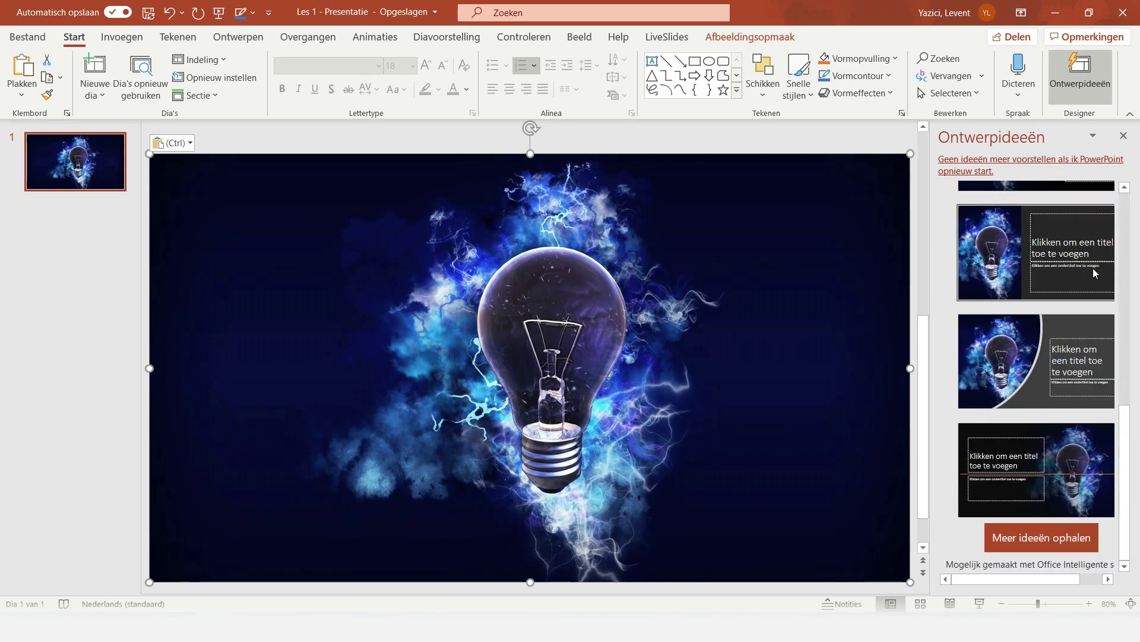
{"action": "scroll", "coordinate": [1093, 268], "scroll_direction": "up", "scroll_amount": 2}
{"action": "scroll", "coordinate": [1093, 269], "scroll_direction": "up", "scroll_amount": 3}
{"action": "left_click", "coordinate": [1067, 237]}
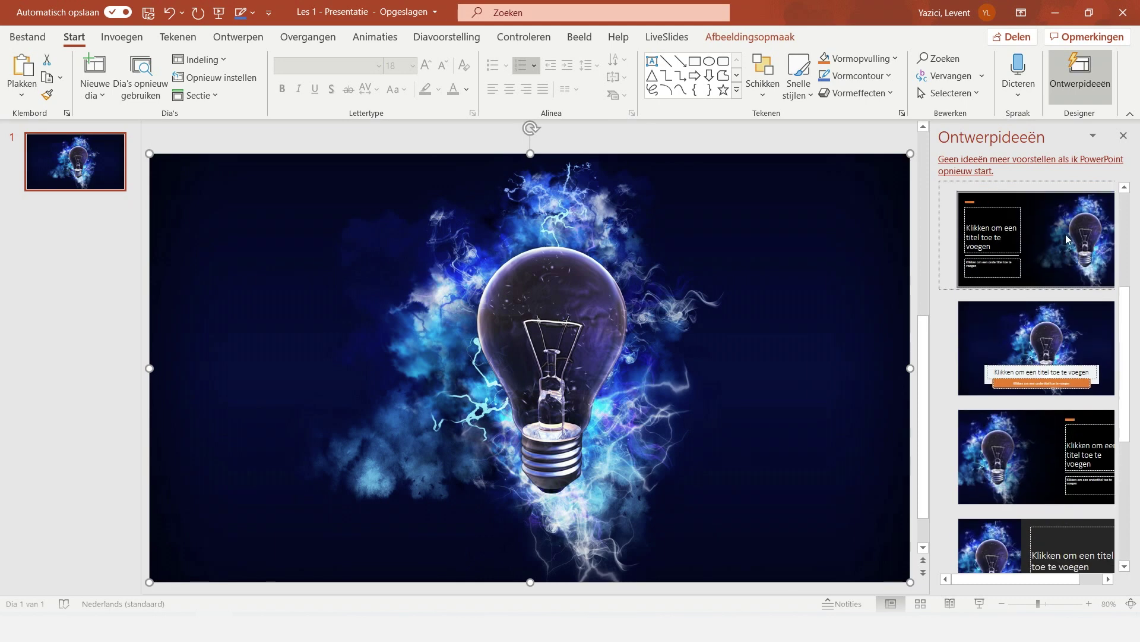
{"action": "left_click", "coordinate": [318, 335]}
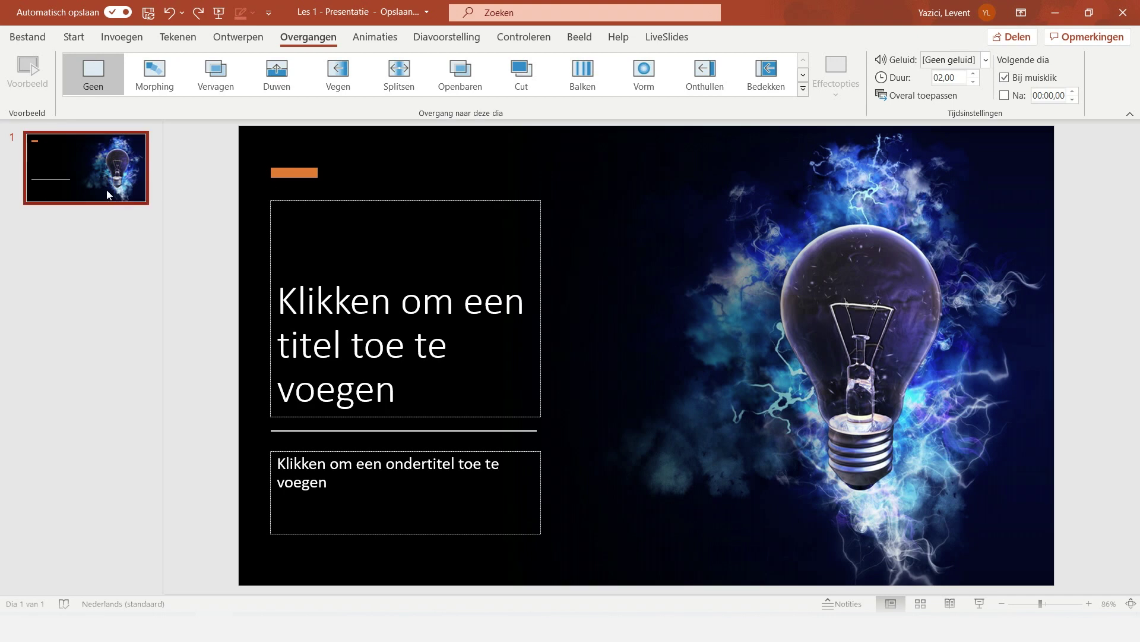
Duplicate slide 1 as slide 2, give it the Balken transition, and preview it in slideshow
{"action": "key", "text": "ctrl+v"}
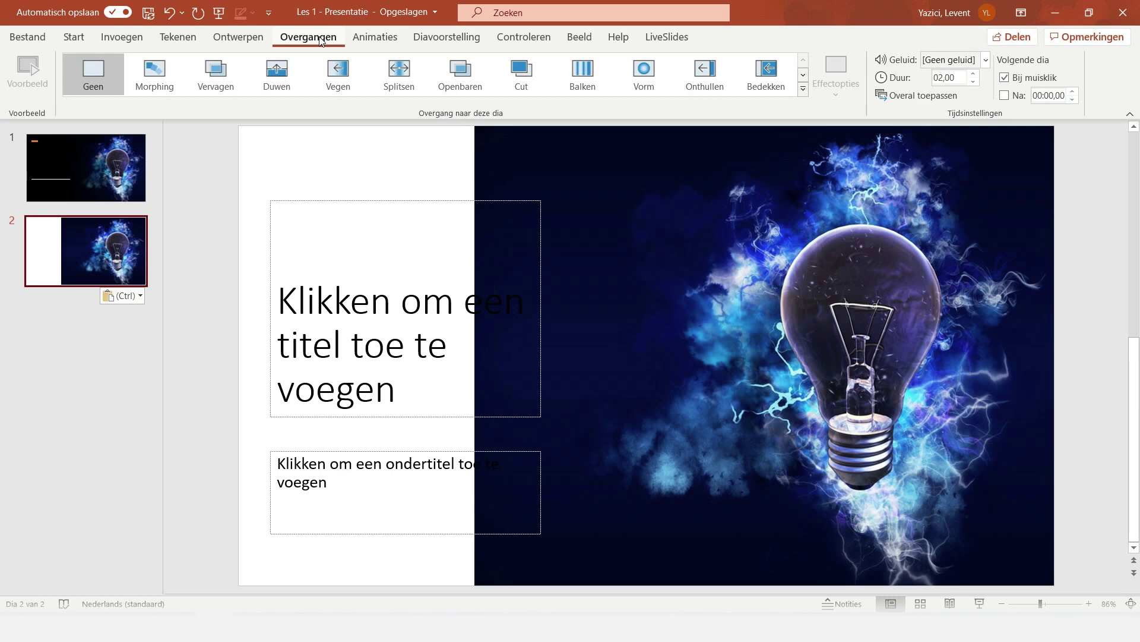
{"action": "left_click", "coordinate": [590, 80]}
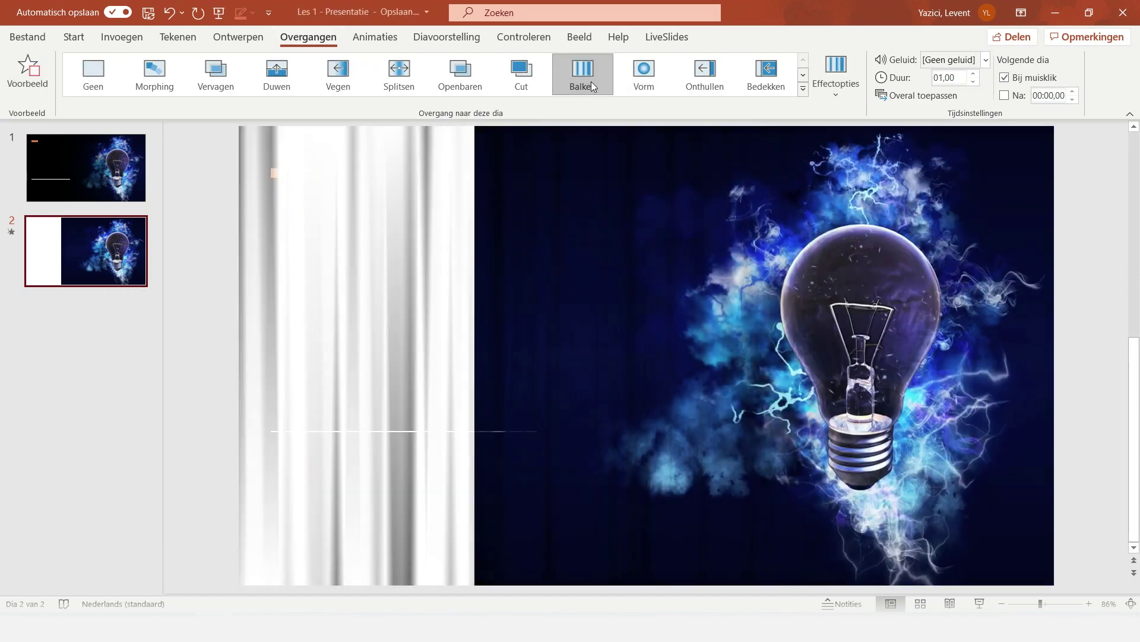
{"action": "left_click", "coordinate": [70, 177]}
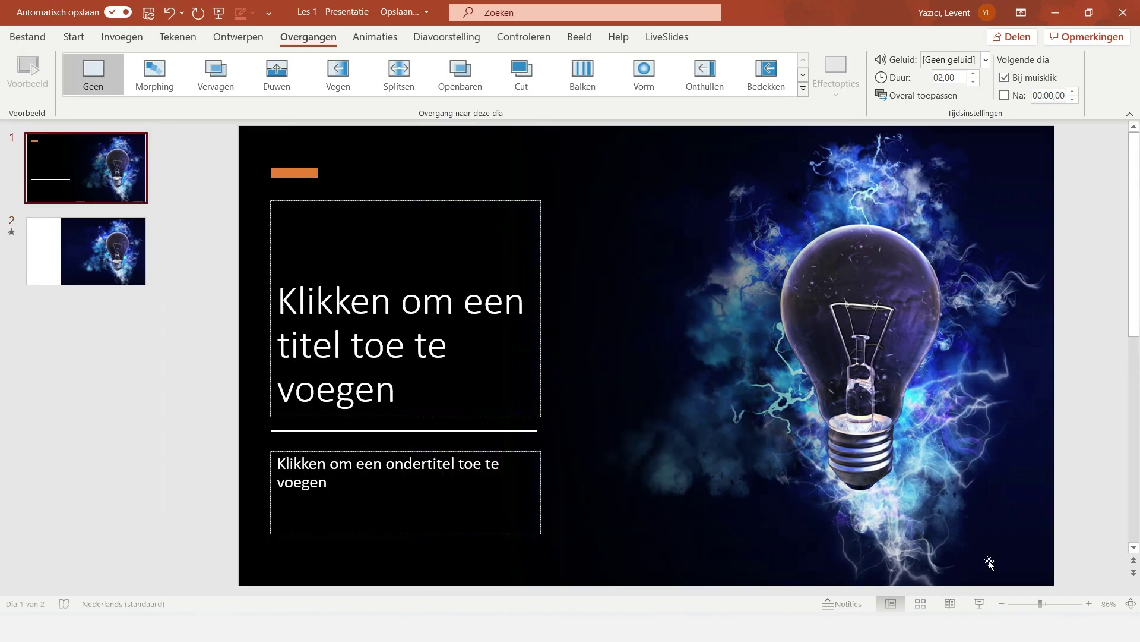
{"action": "left_click", "coordinate": [979, 603]}
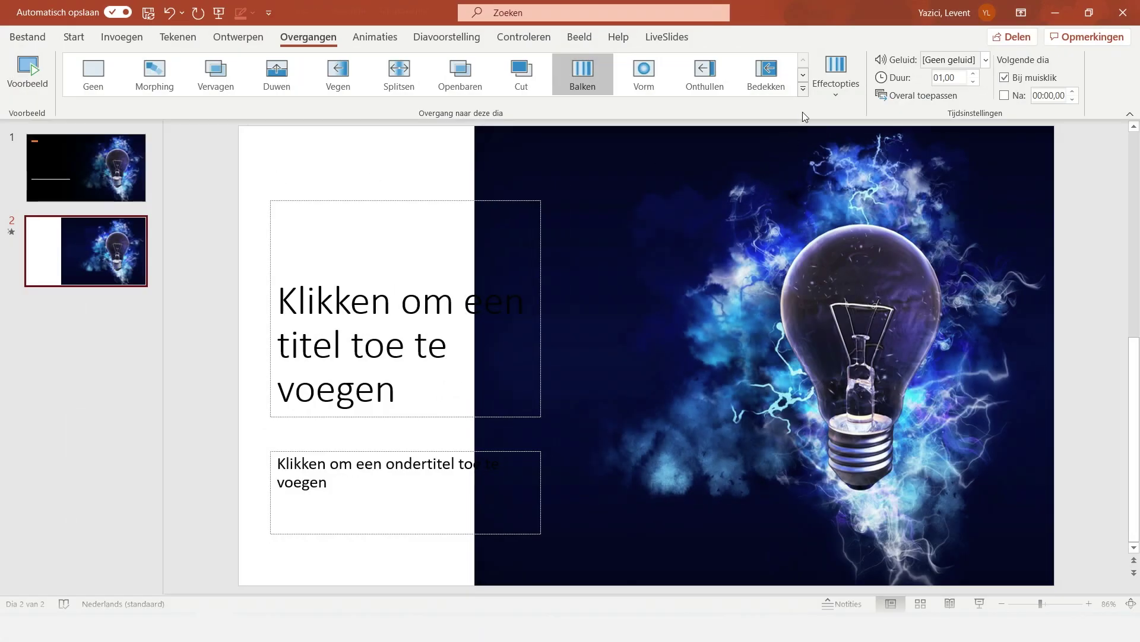
Browse the full transitions list and the Balken direction effect options, leaving Balken applied
{"action": "left_click", "coordinate": [803, 89]}
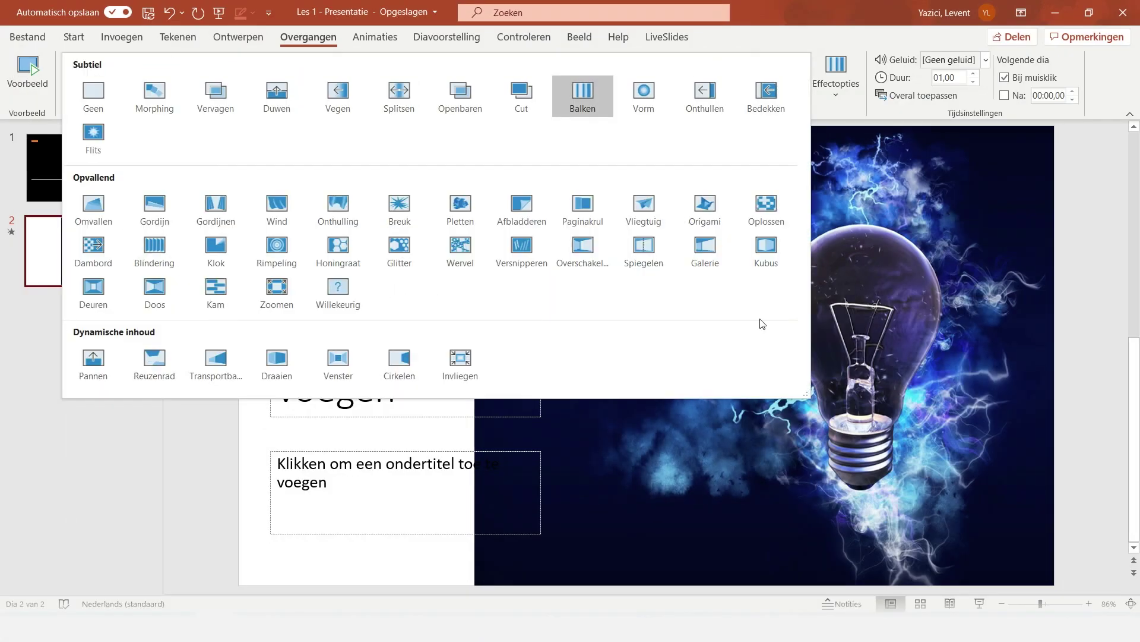
{"action": "key", "text": "Escape"}
{"action": "left_click", "coordinate": [844, 100]}
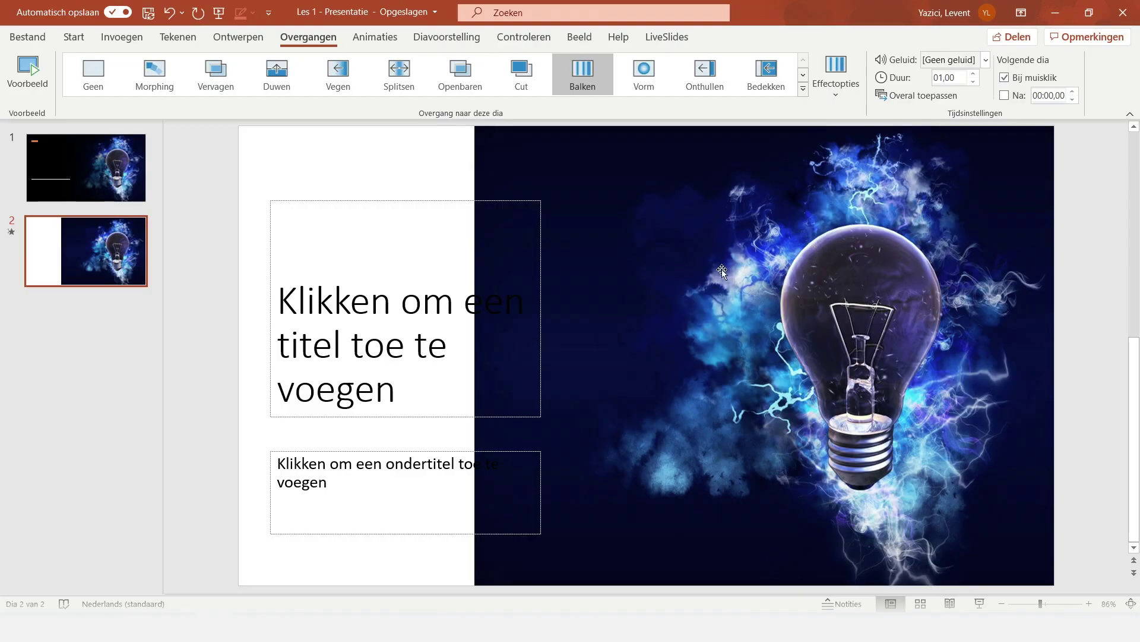
{"action": "left_click", "coordinate": [378, 37]}
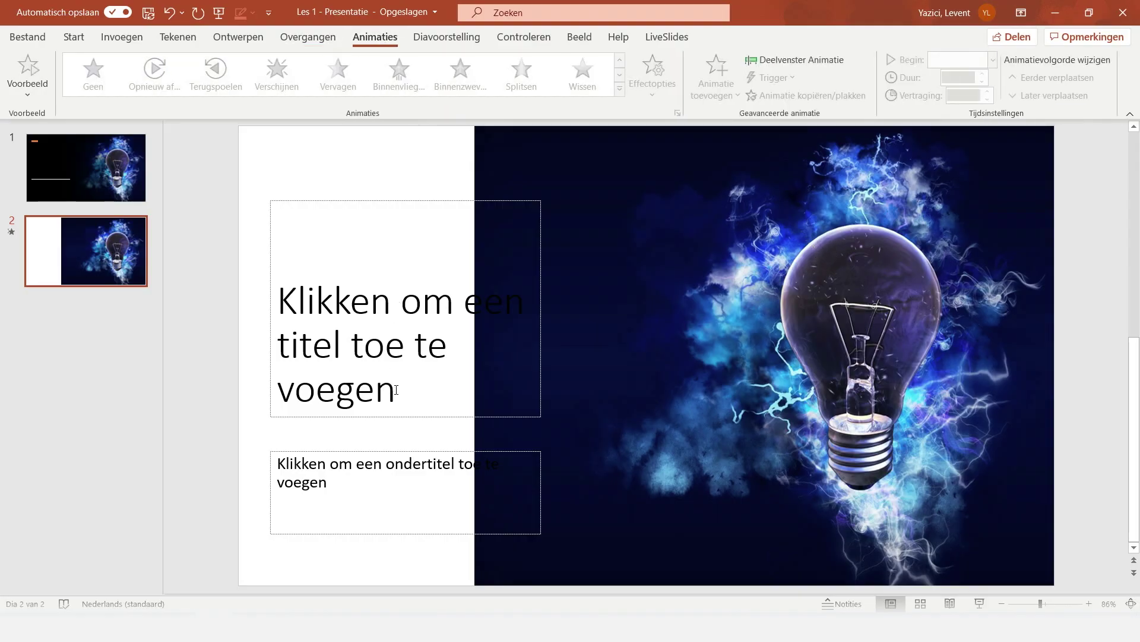
Type 'Abonneer op mijn kanaal' as slide 2's title and 'Like en deel!' as its subtitle
{"action": "left_click", "coordinate": [397, 389]}
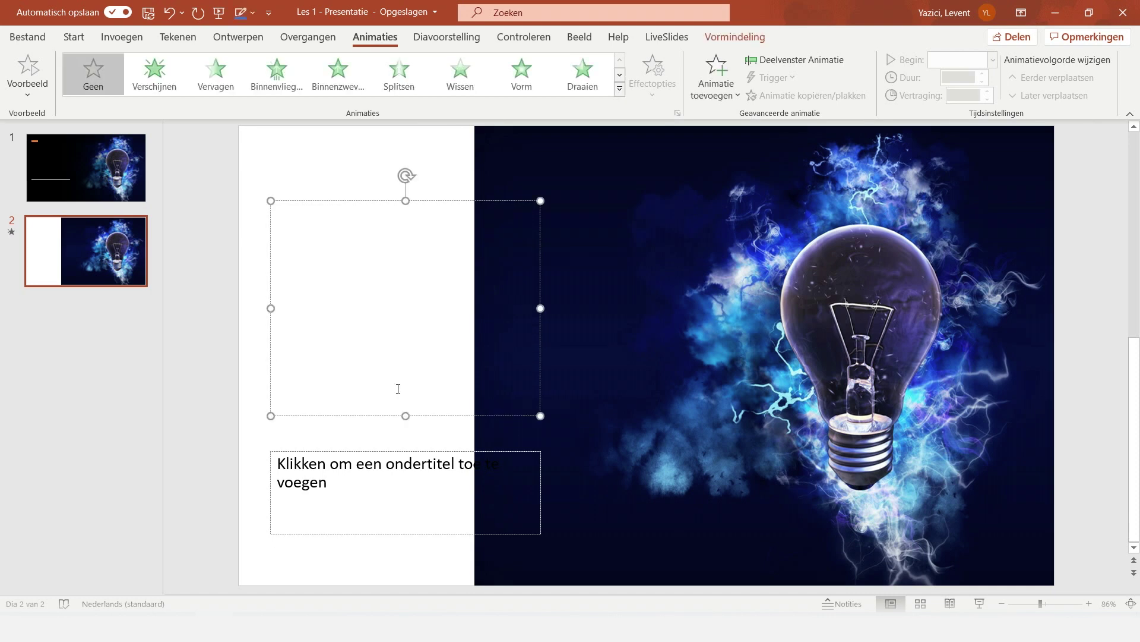
{"action": "type", "text": "Abonneer op mijn kanaal"}
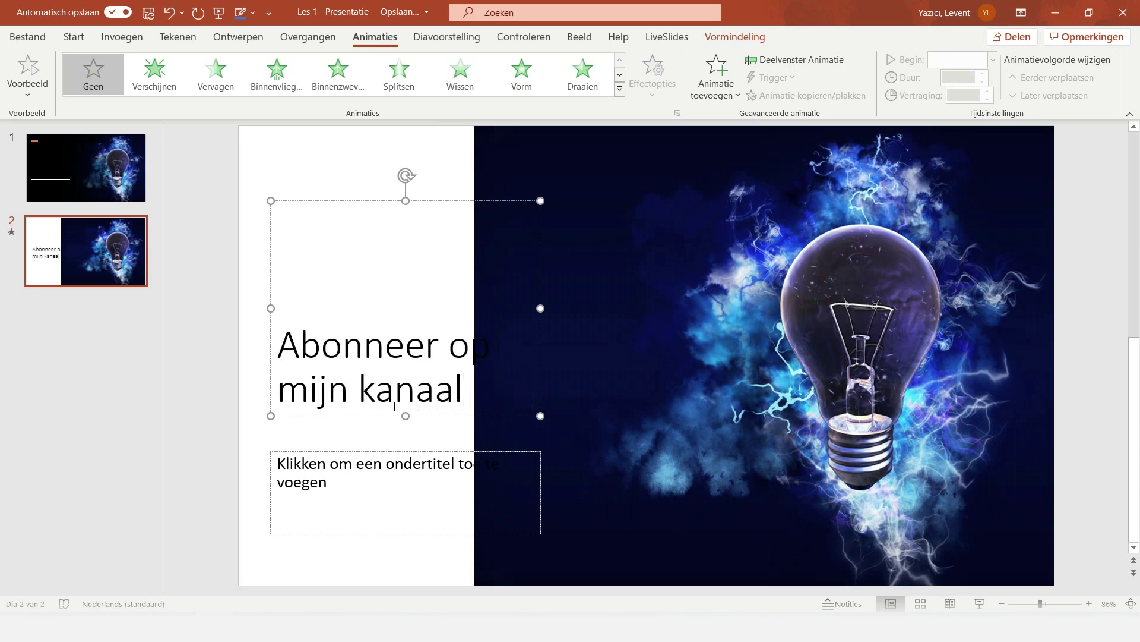
{"action": "left_click", "coordinate": [335, 492]}
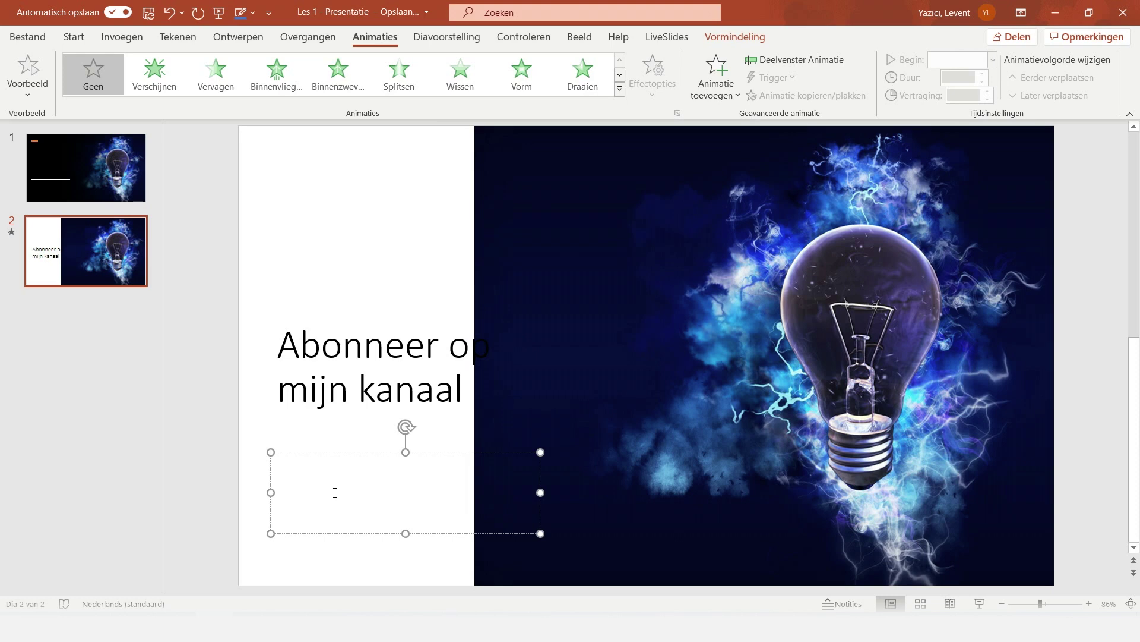
{"action": "type", "text": "Like en deel!"}
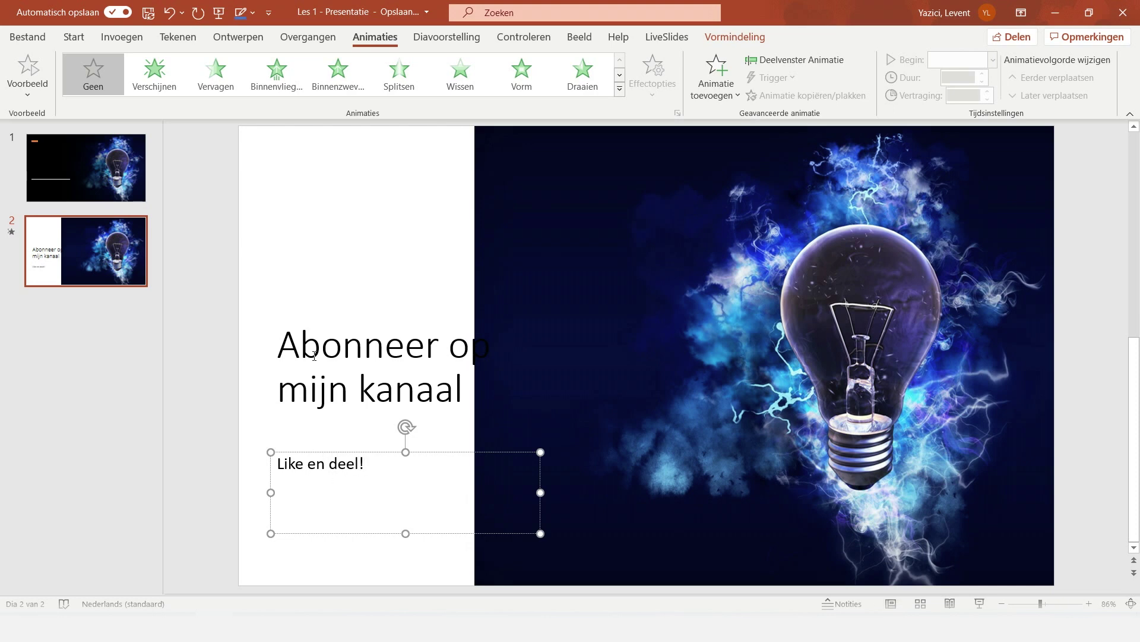
Select the whole slide 2 title box to prepare it for animation
{"action": "left_click", "coordinate": [320, 346]}
{"action": "left_click", "coordinate": [357, 417]}
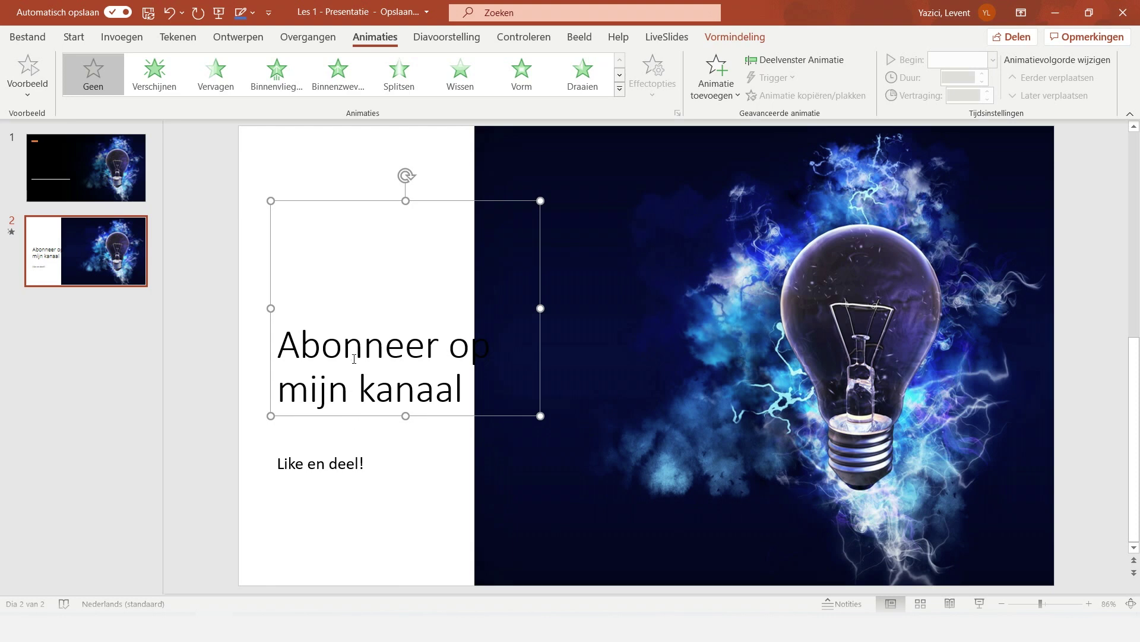
{"action": "left_click", "coordinate": [619, 88]}
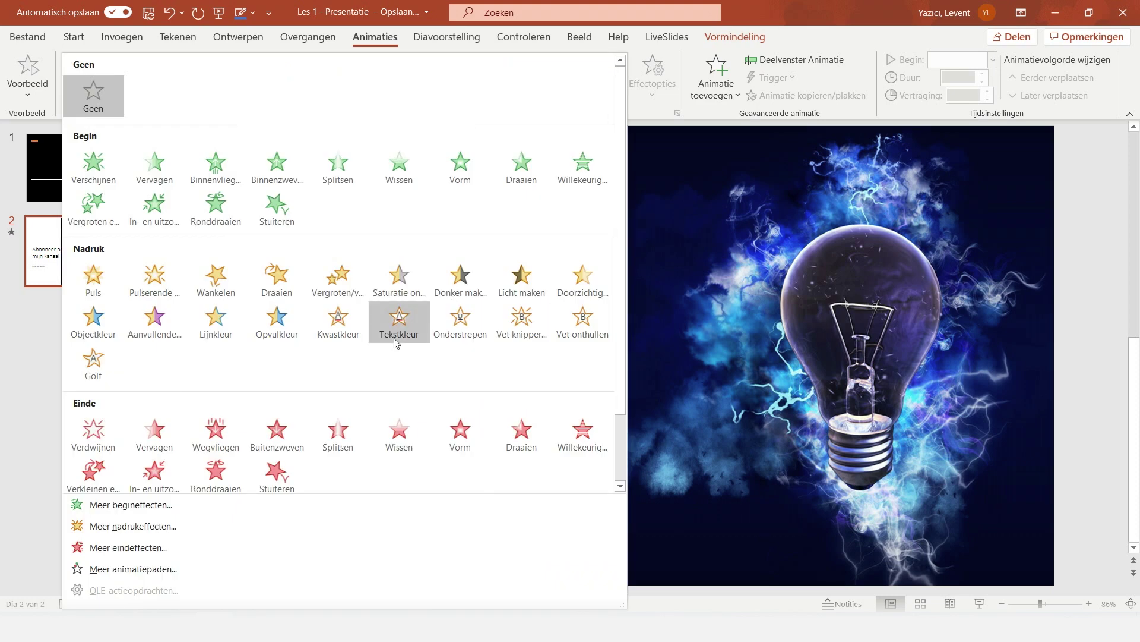
Try Ronddraaien on the slide 2 title, then replace it with the Omlaag zweven entrance effect
{"action": "left_click", "coordinate": [234, 228]}
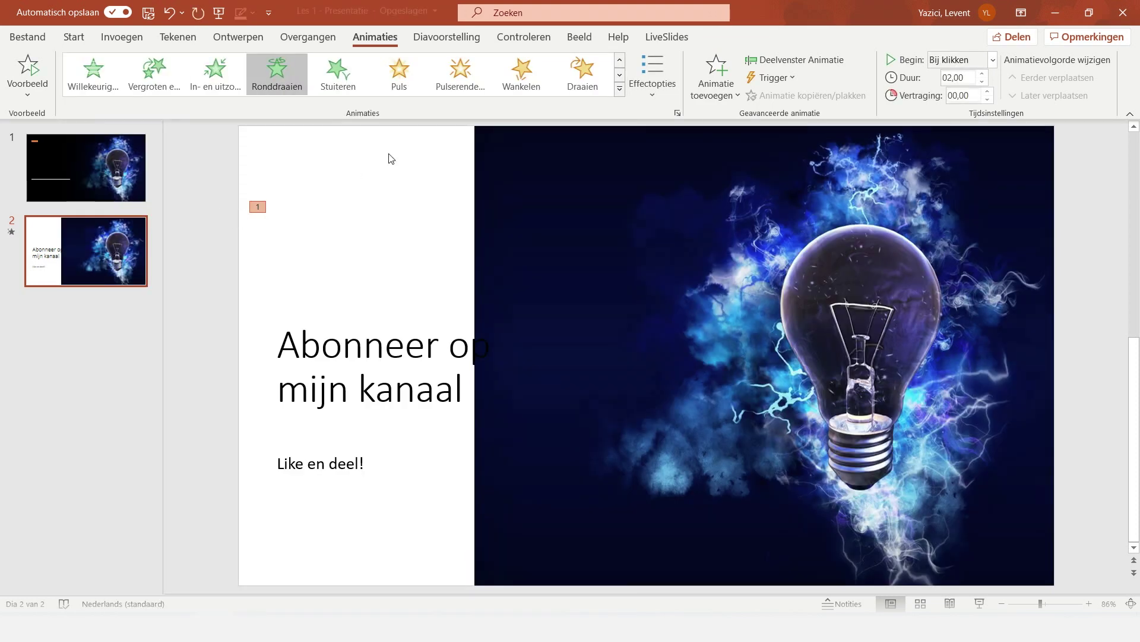
{"action": "left_click", "coordinate": [980, 604]}
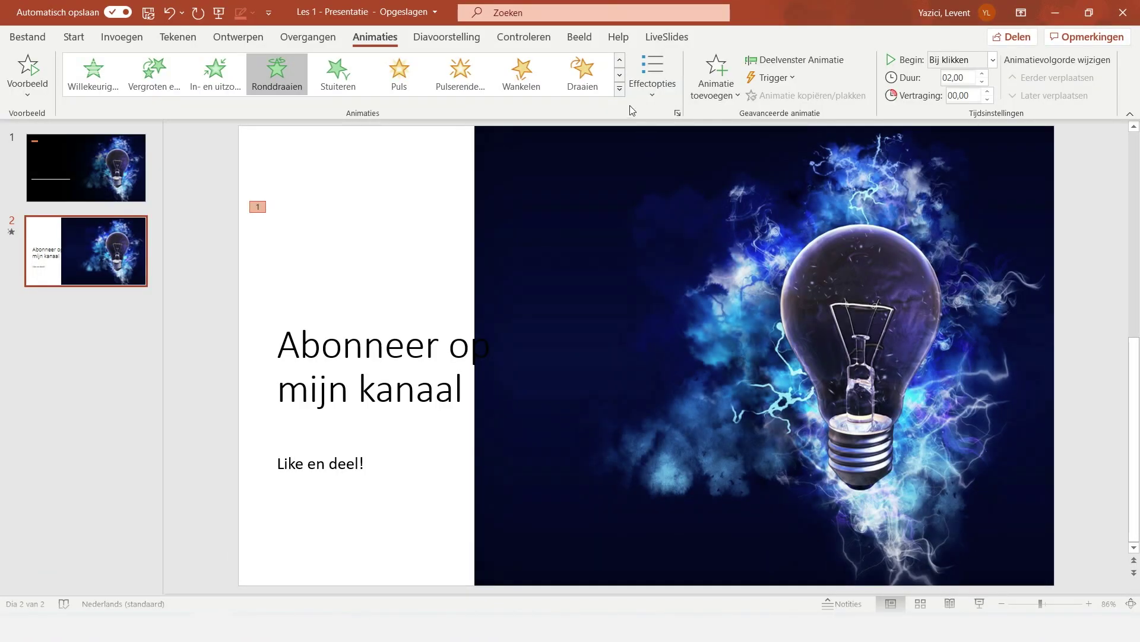
{"action": "left_click", "coordinate": [619, 89]}
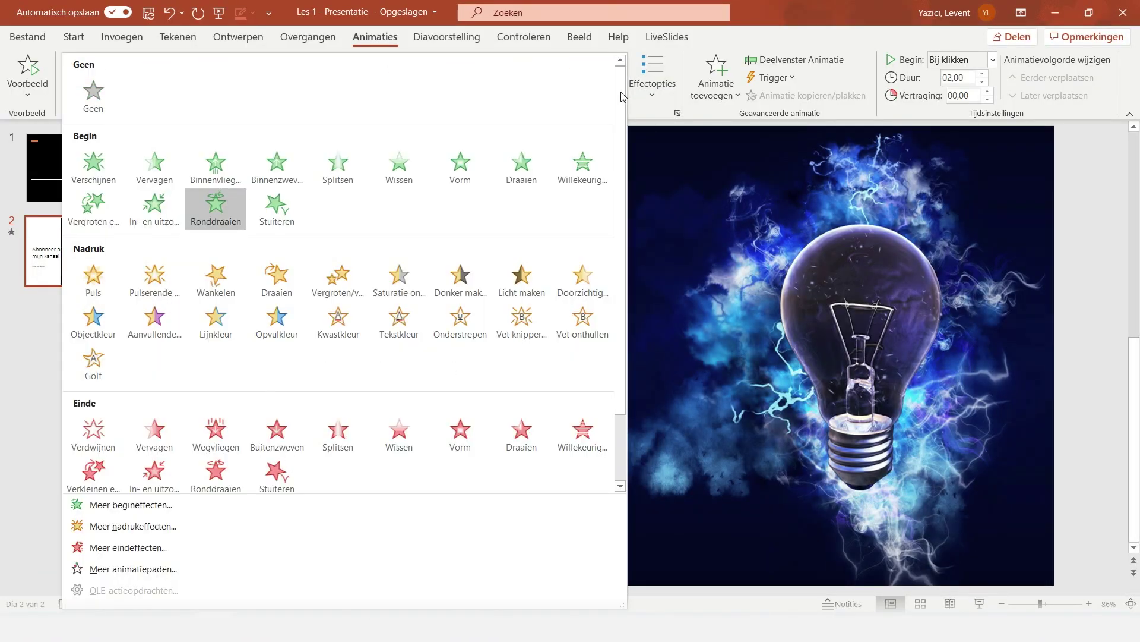
{"action": "scroll", "coordinate": [478, 249], "scroll_direction": "down", "scroll_amount": 2}
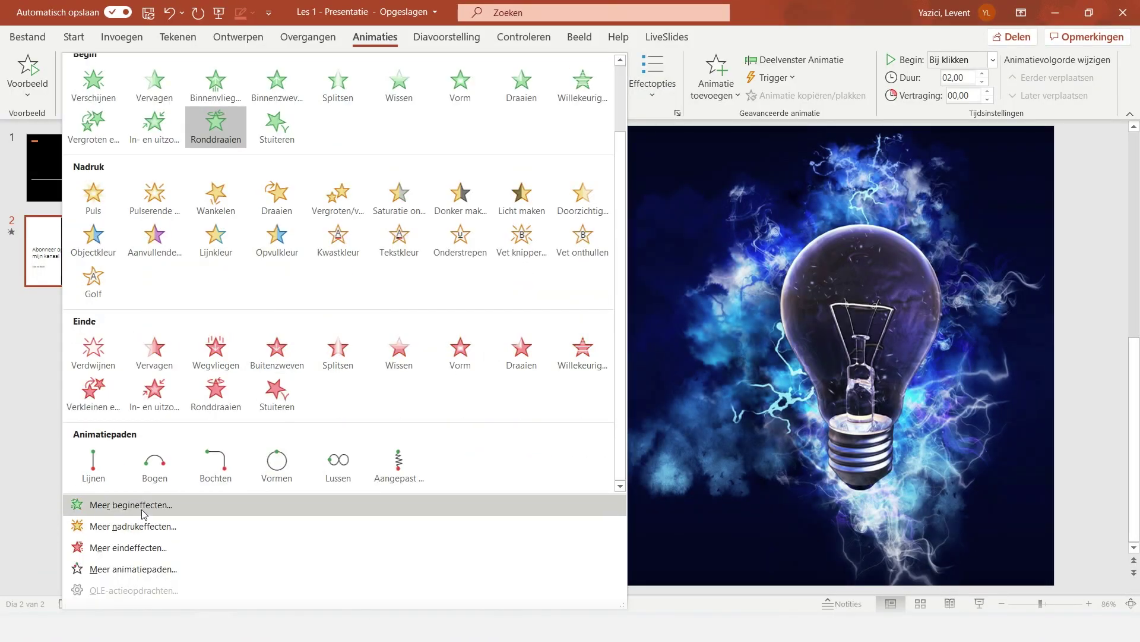
{"action": "left_click", "coordinate": [142, 504]}
{"action": "left_click_drag", "start_coordinate": [689, 271], "coordinate": [689, 369]}
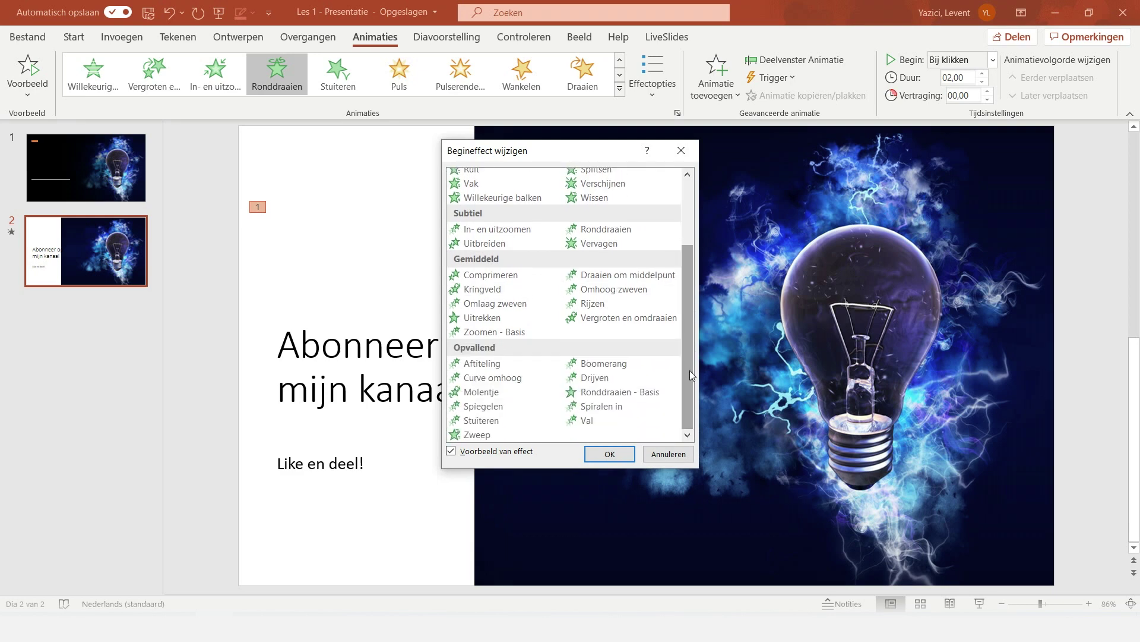
{"action": "left_click", "coordinate": [658, 374]}
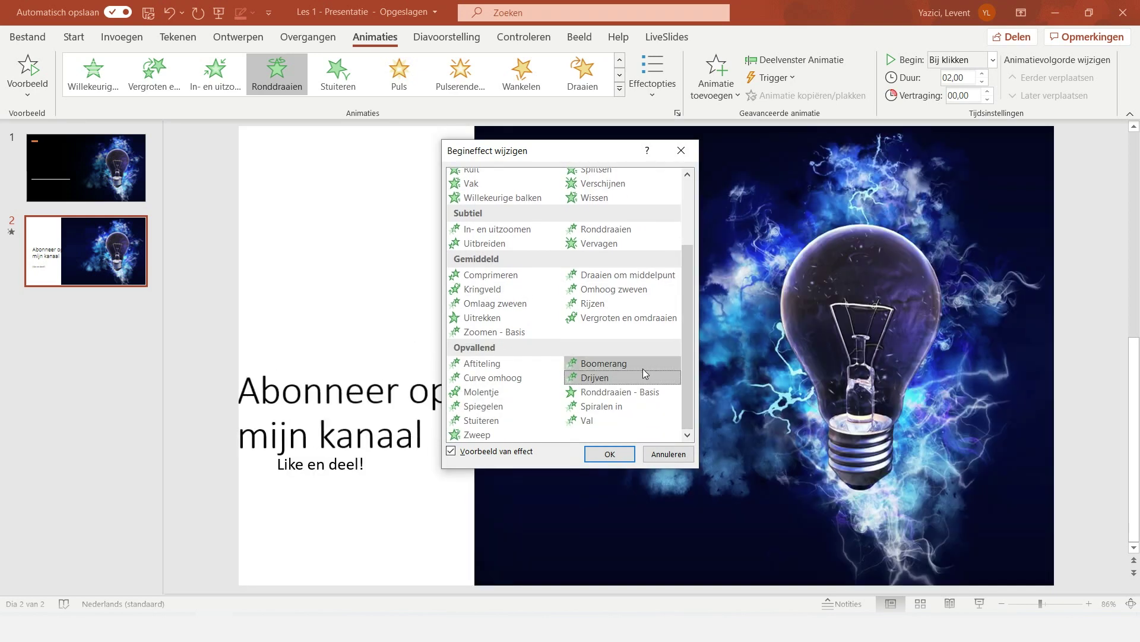
{"action": "left_click", "coordinate": [499, 377]}
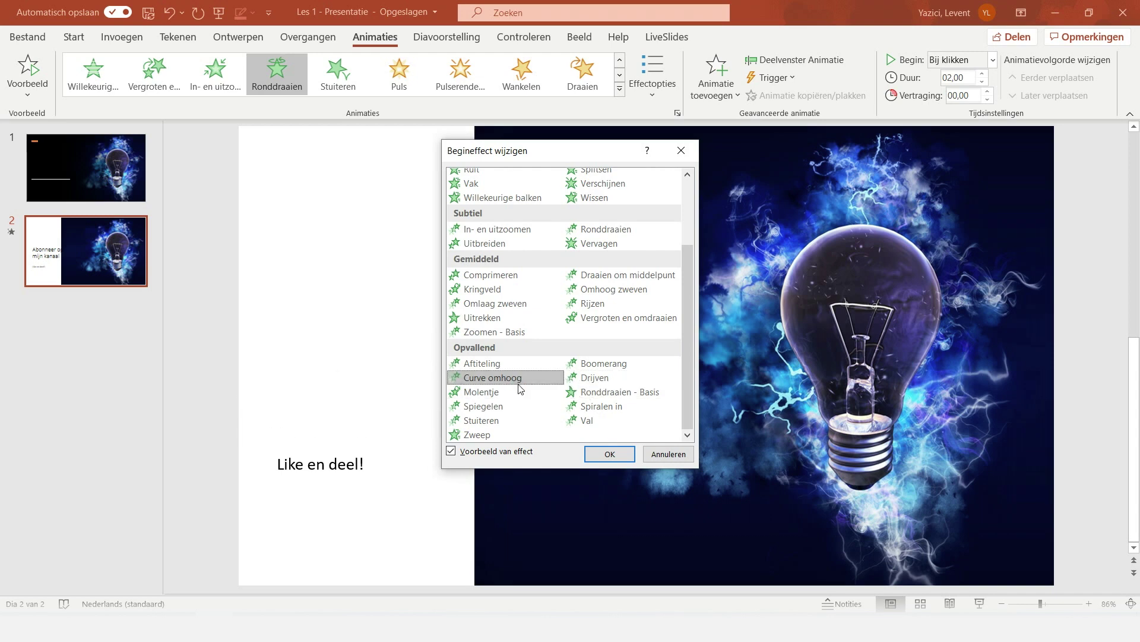
{"action": "left_click", "coordinate": [496, 303]}
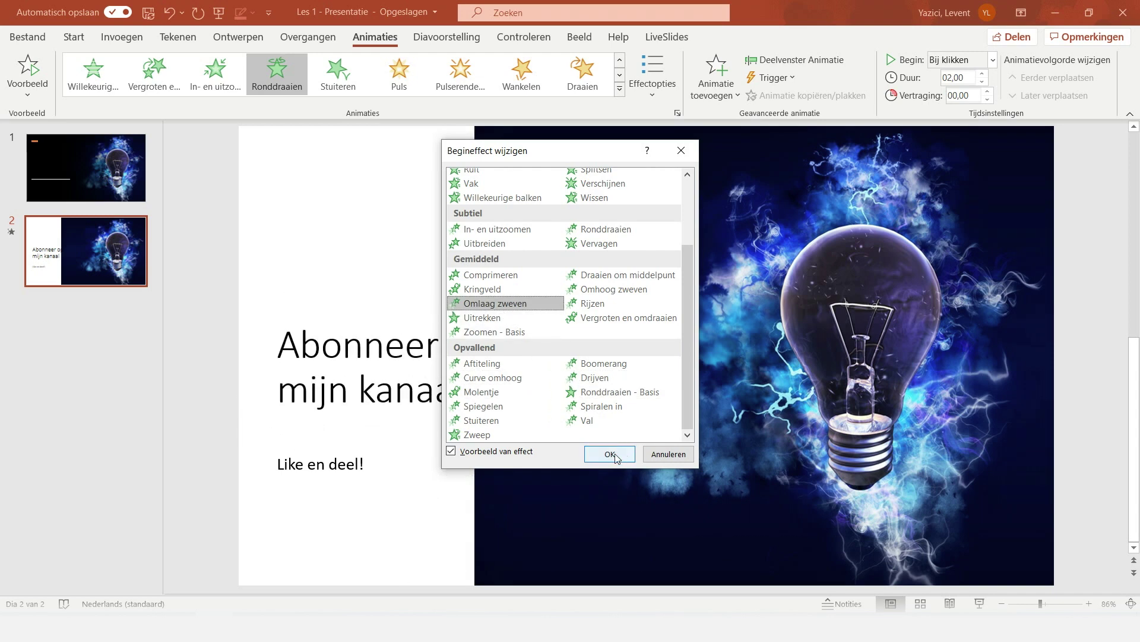
{"action": "left_click", "coordinate": [610, 454]}
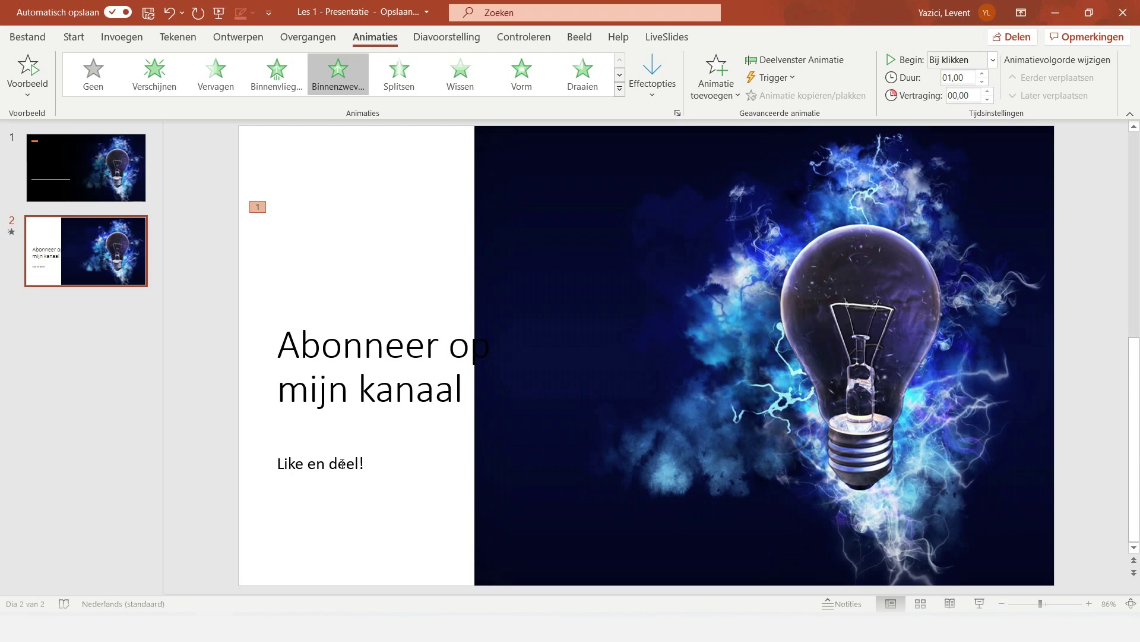
{"action": "left_click", "coordinate": [342, 464]}
Give the 'Like en deel!' subtitle the Draaien animation and show the Animation Pane
{"action": "left_click", "coordinate": [336, 451]}
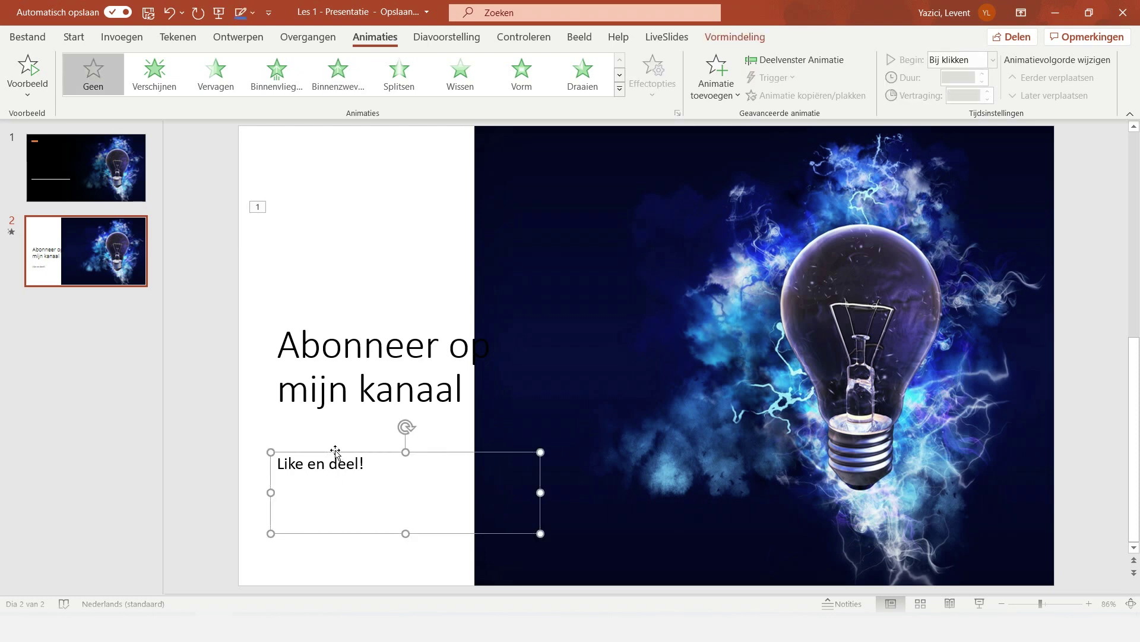
{"action": "left_click", "coordinate": [579, 83]}
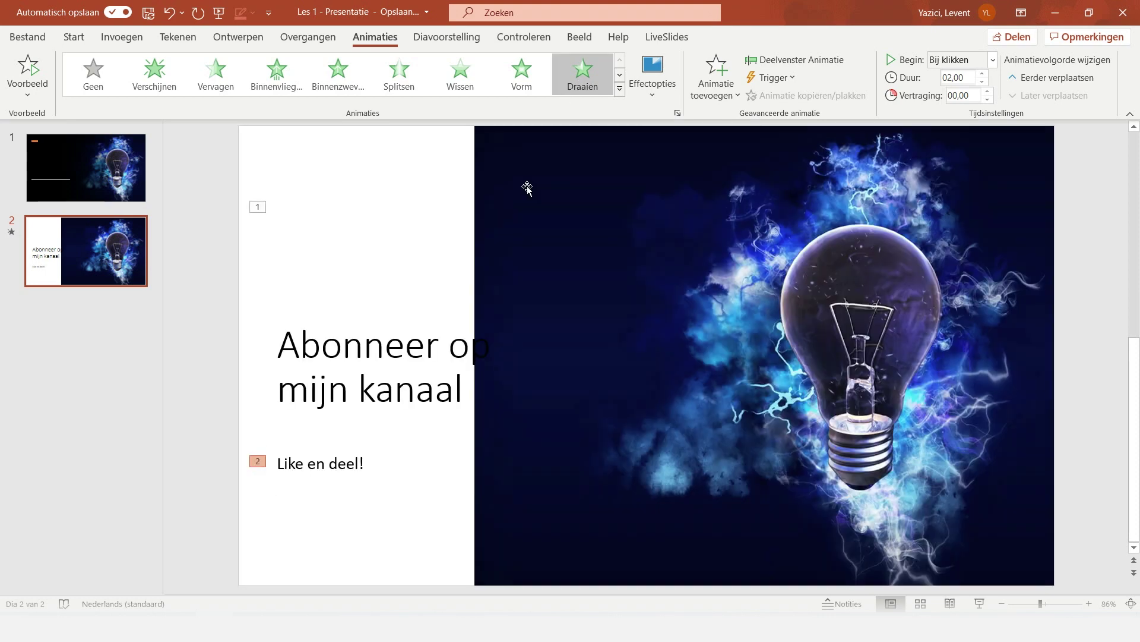
{"action": "left_click", "coordinate": [786, 58]}
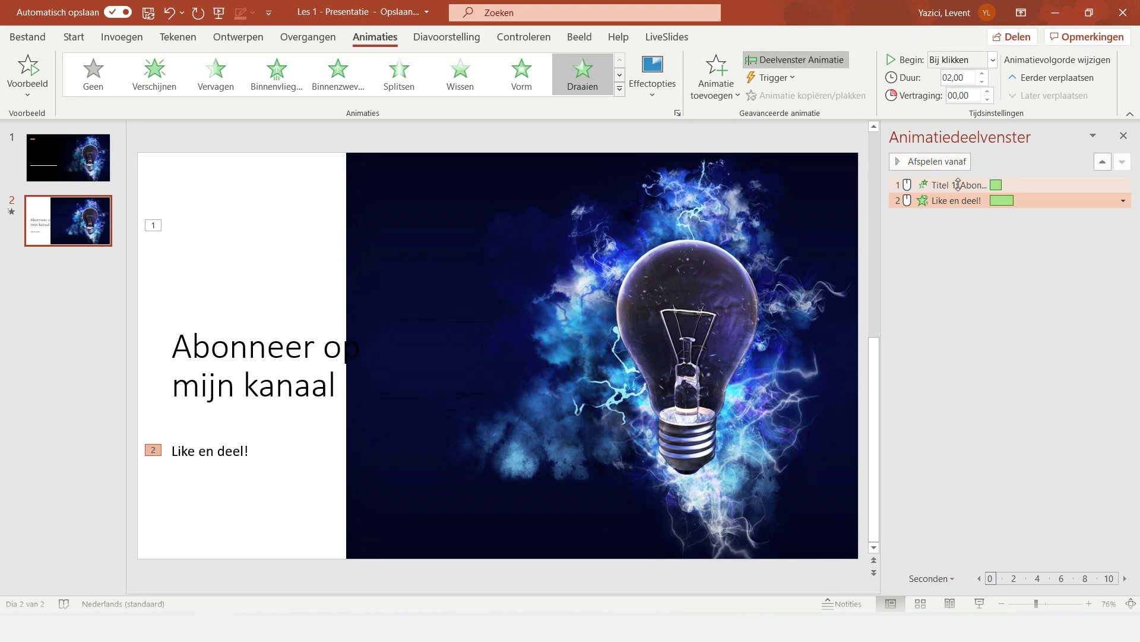
Set the subtitle's Draaien animation to start 'Na vorige' and check the timing in slideshow
{"action": "left_click", "coordinate": [958, 185]}
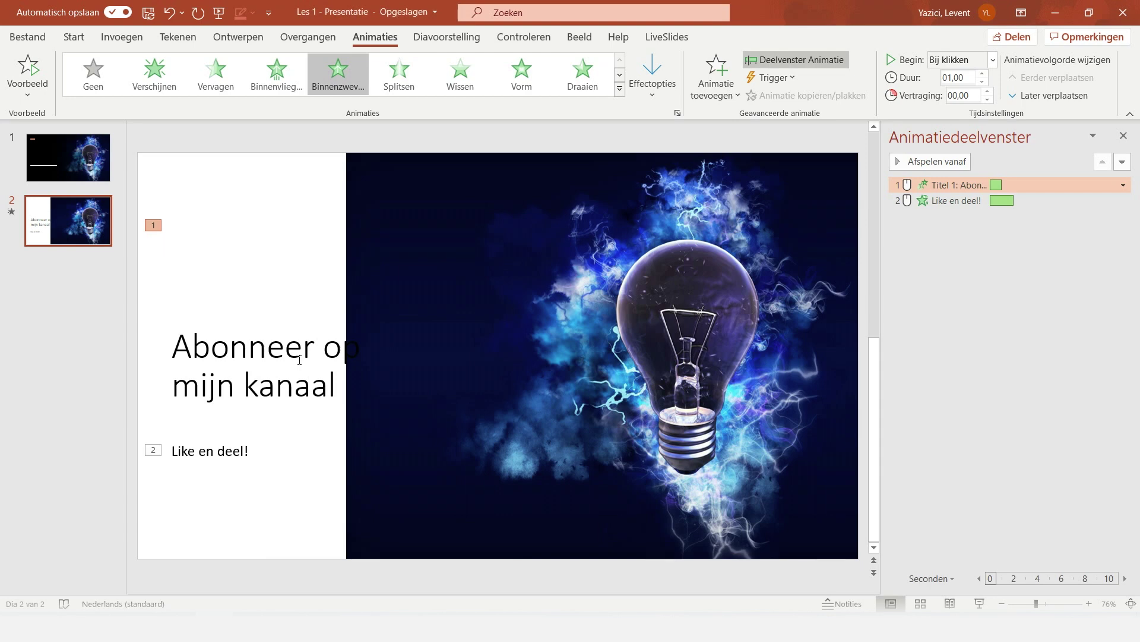
{"action": "left_click", "coordinate": [265, 453]}
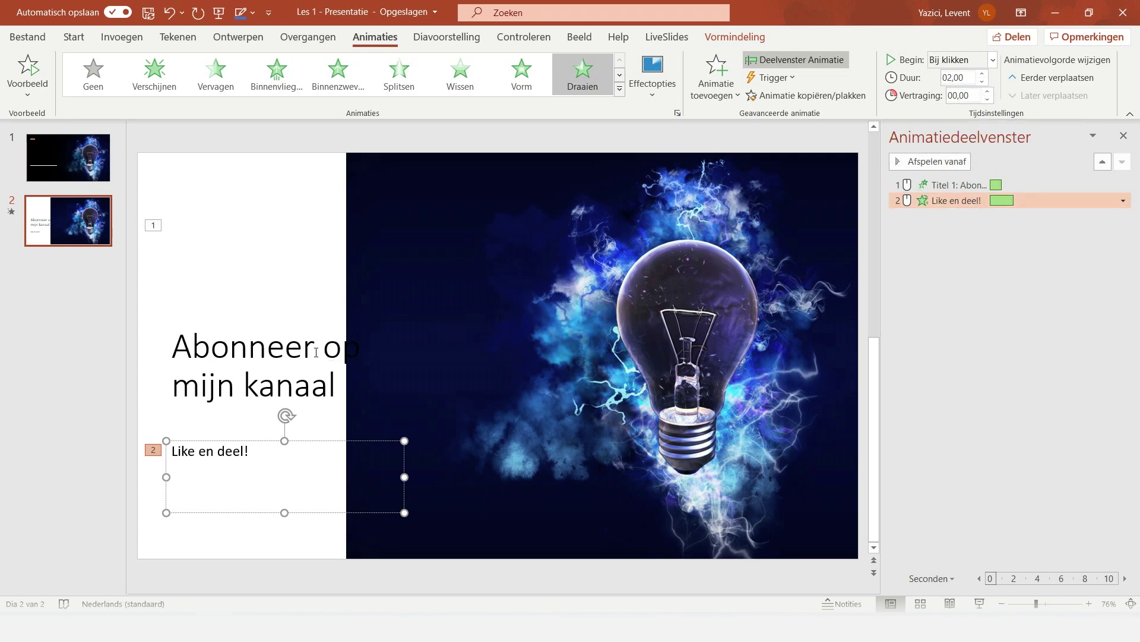
{"action": "left_click", "coordinate": [992, 60]}
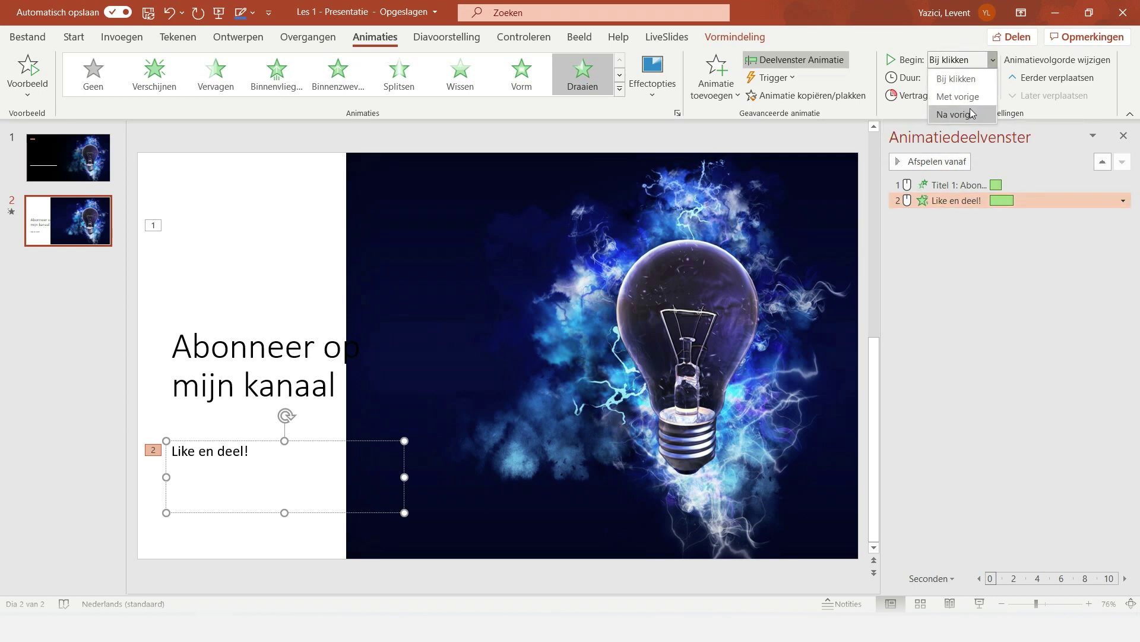
{"action": "left_click", "coordinate": [971, 114]}
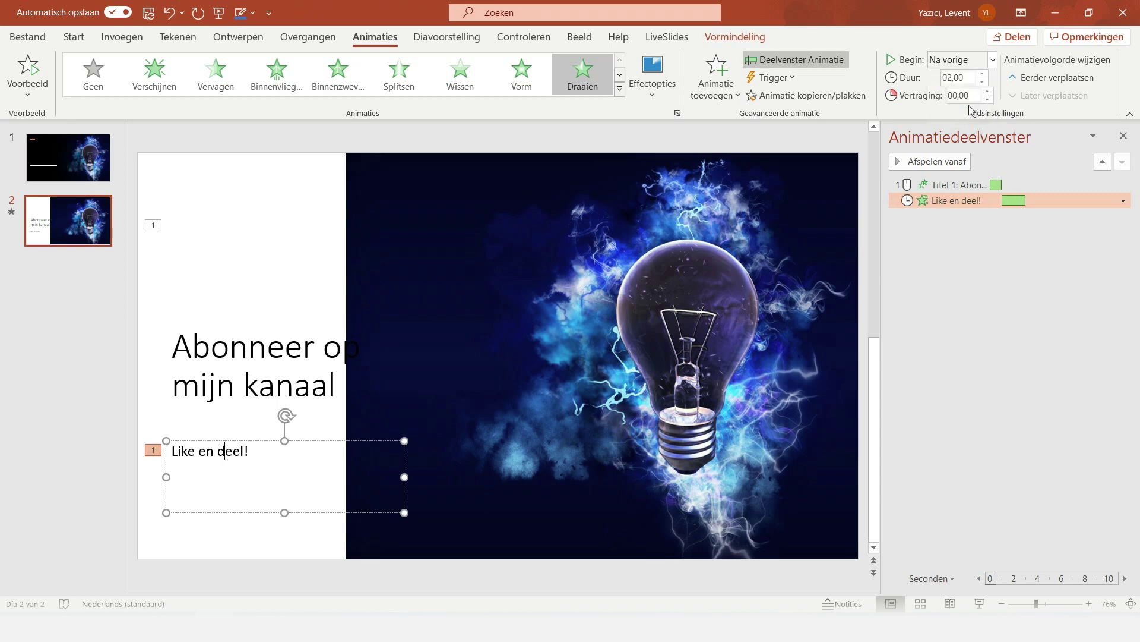
{"action": "left_click", "coordinate": [980, 603]}
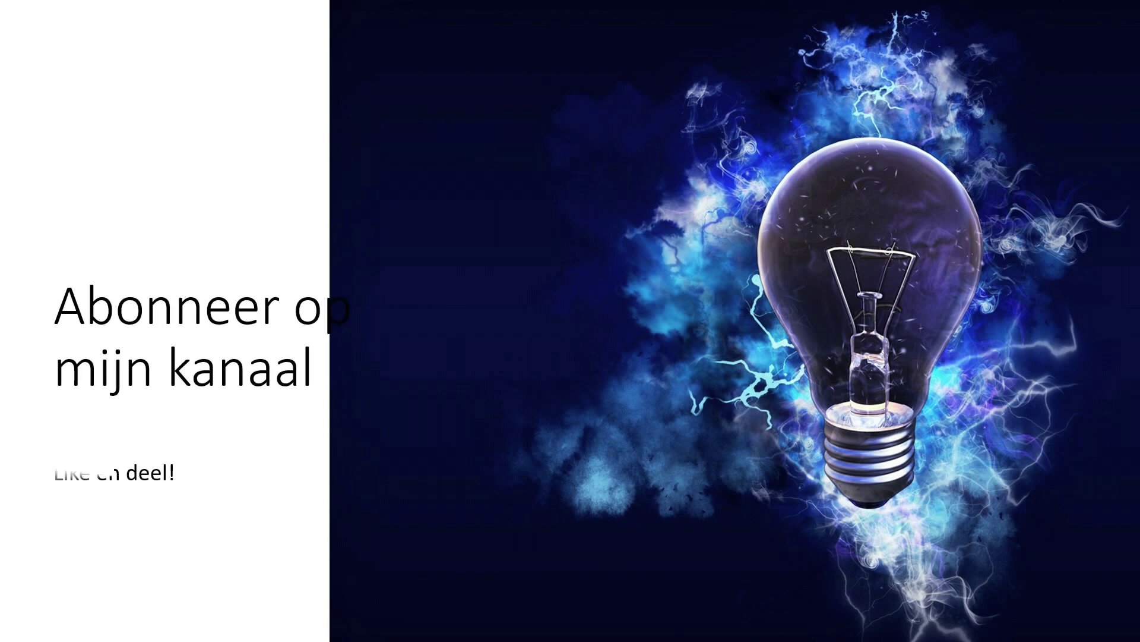
{"action": "key", "text": "Escape"}
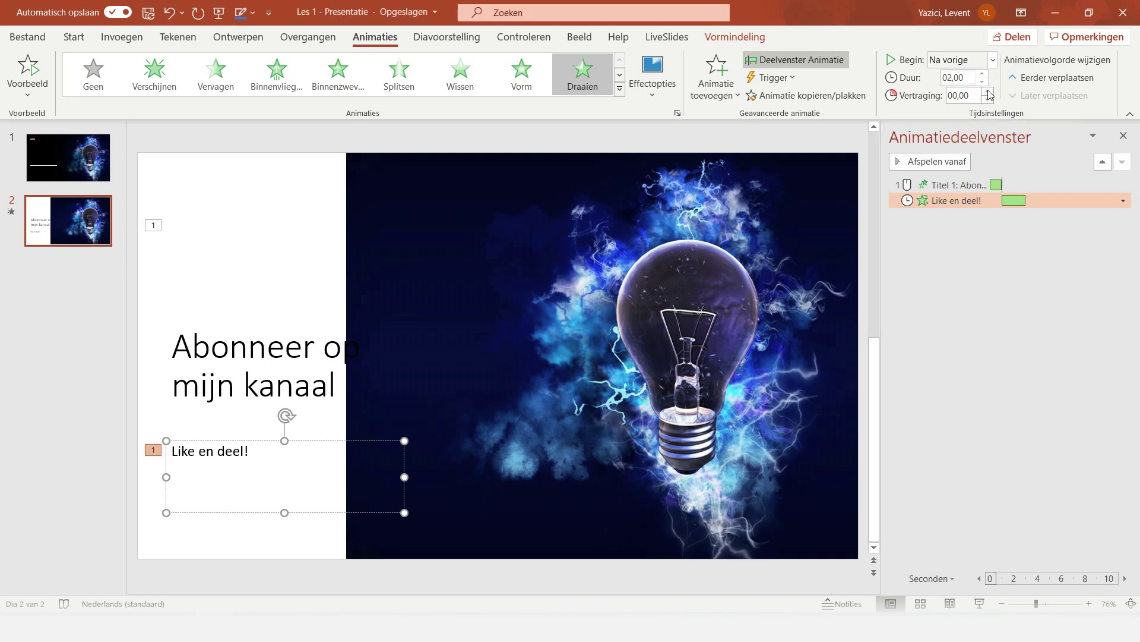
Set the subtitle animation to start 'Met vorige' and adjust its delay
{"action": "left_click", "coordinate": [992, 60]}
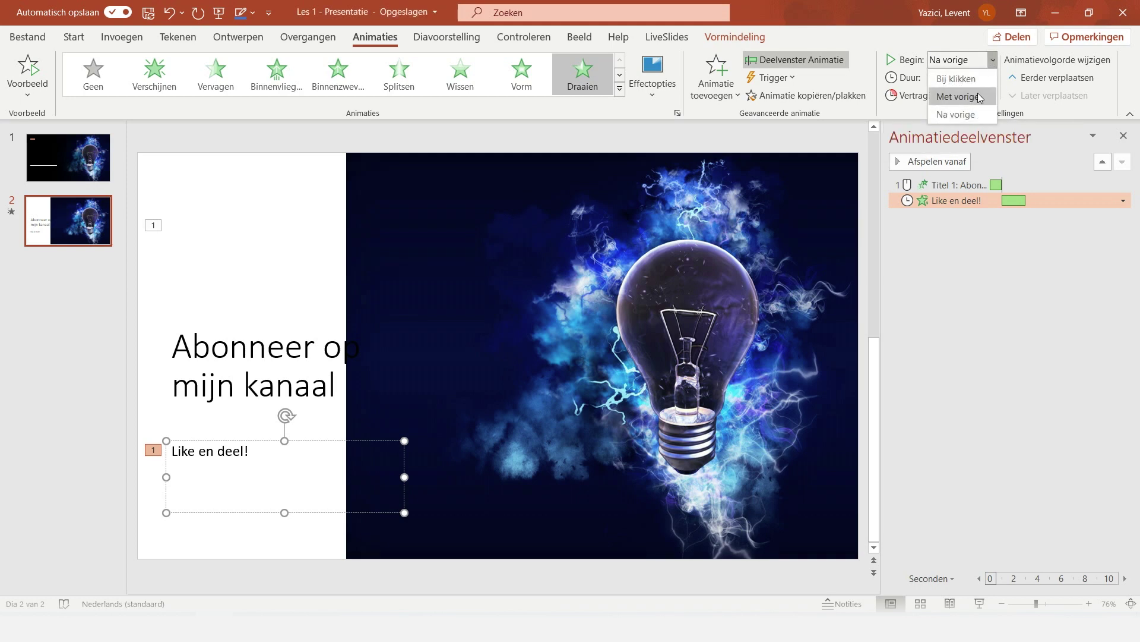
{"action": "left_click", "coordinate": [956, 91]}
{"action": "left_click", "coordinate": [989, 91]}
{"action": "left_click", "coordinate": [989, 91]}
{"action": "left_click", "coordinate": [989, 91]}
{"action": "left_click", "coordinate": [989, 91]}
{"action": "left_click", "coordinate": [989, 91]}
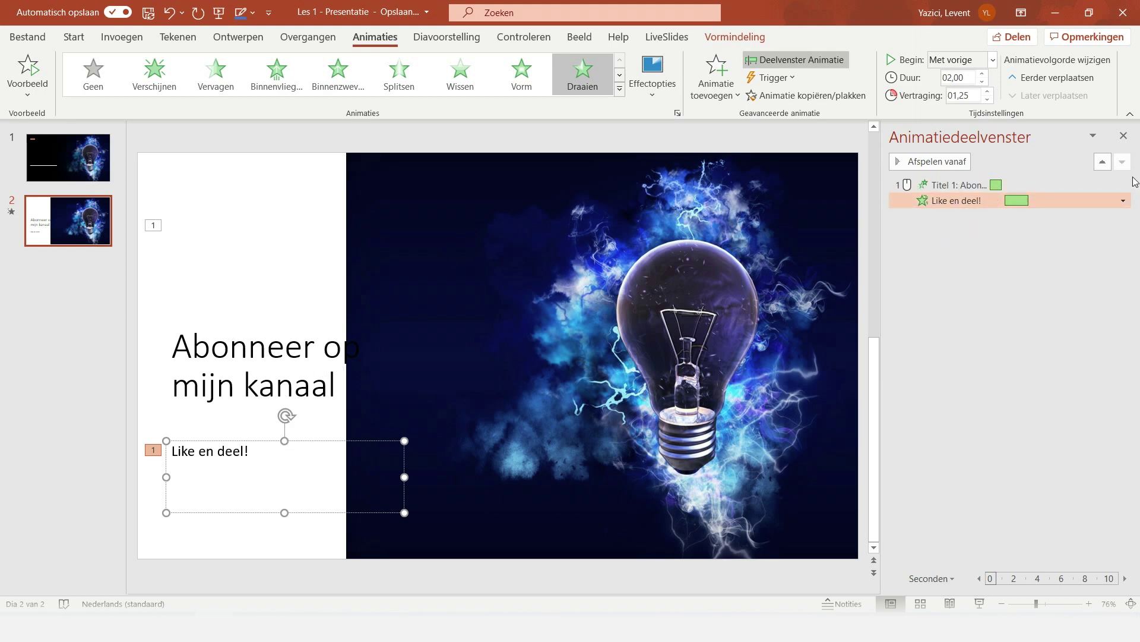
Move the subtitle animation ahead of the title's, then drag it back below Titel 1
{"action": "left_click", "coordinate": [1052, 78]}
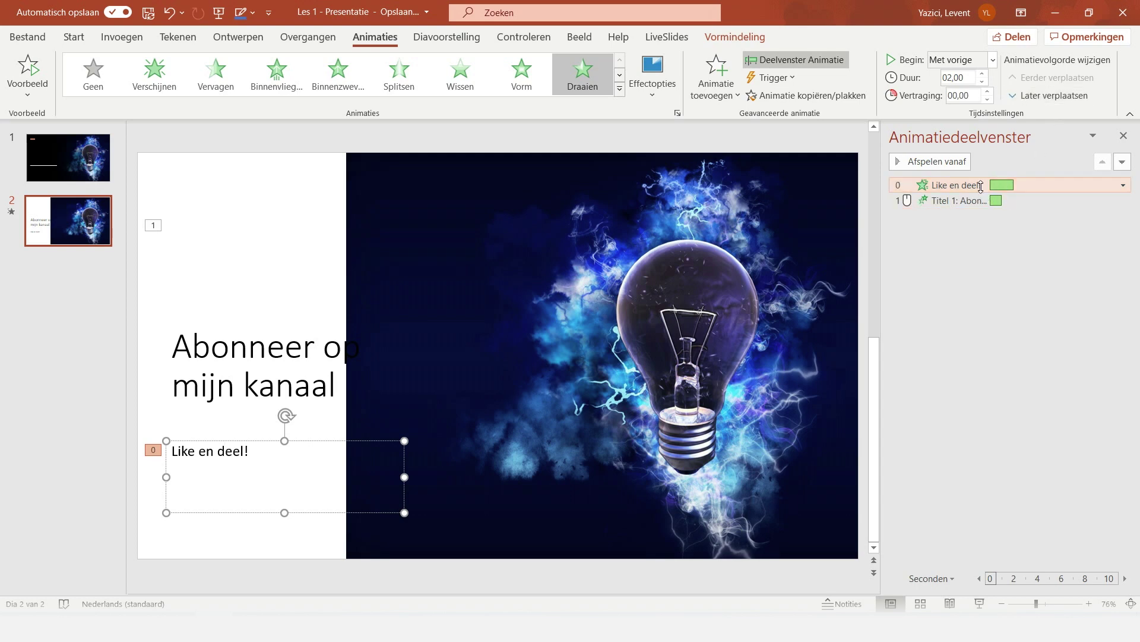
{"action": "left_click_drag", "start_coordinate": [981, 187], "coordinate": [968, 197]}
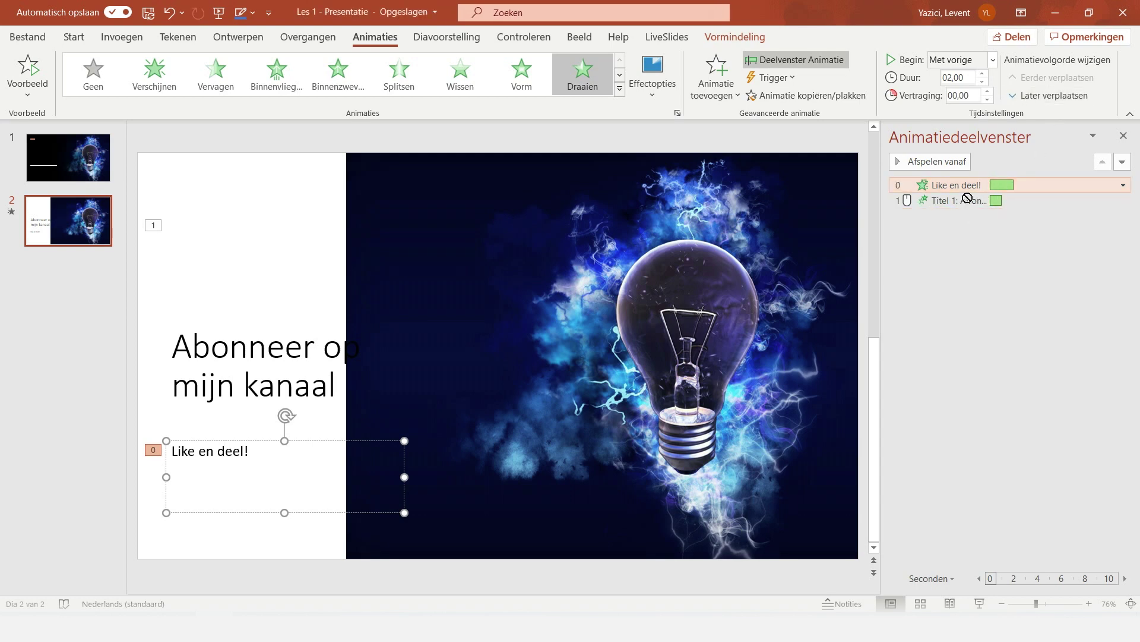
{"action": "left_click_drag", "start_coordinate": [967, 198], "coordinate": [964, 223]}
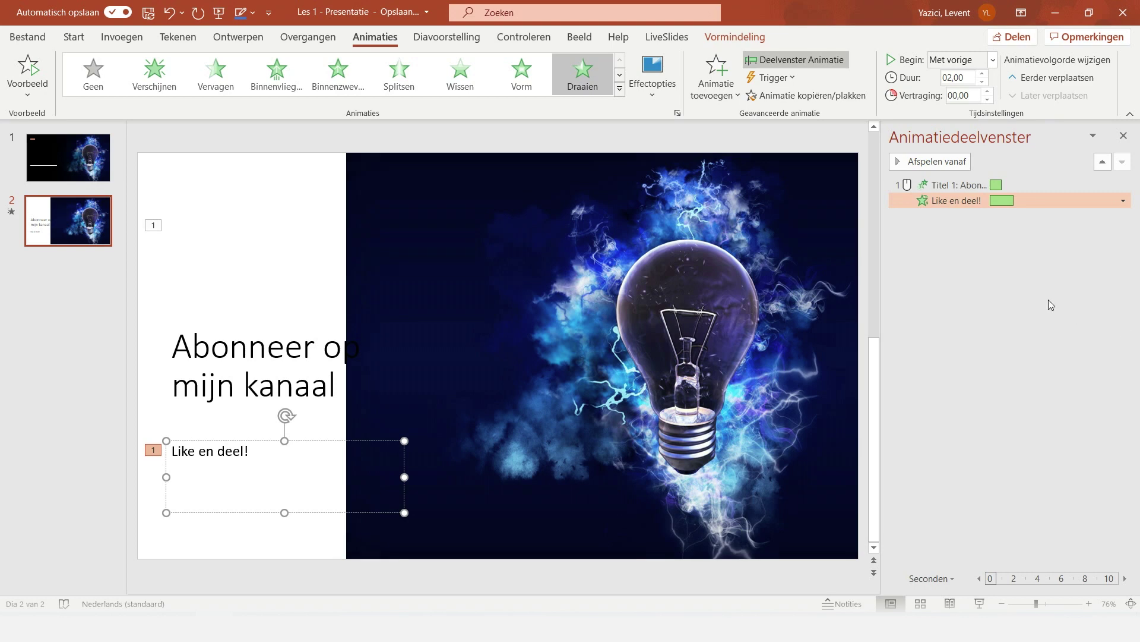
{"action": "left_click", "coordinate": [730, 98]}
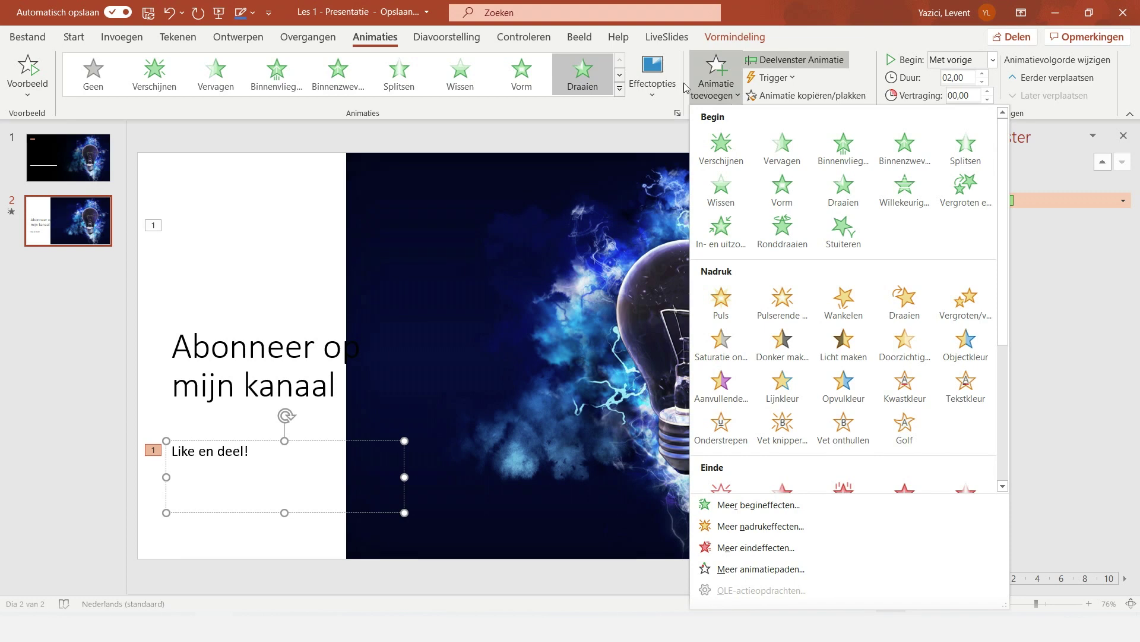
Add the Stuiteren bounce exit animation to the 'Like en deel!' text
{"action": "left_click", "coordinate": [267, 432]}
{"action": "key", "text": "Escape"}
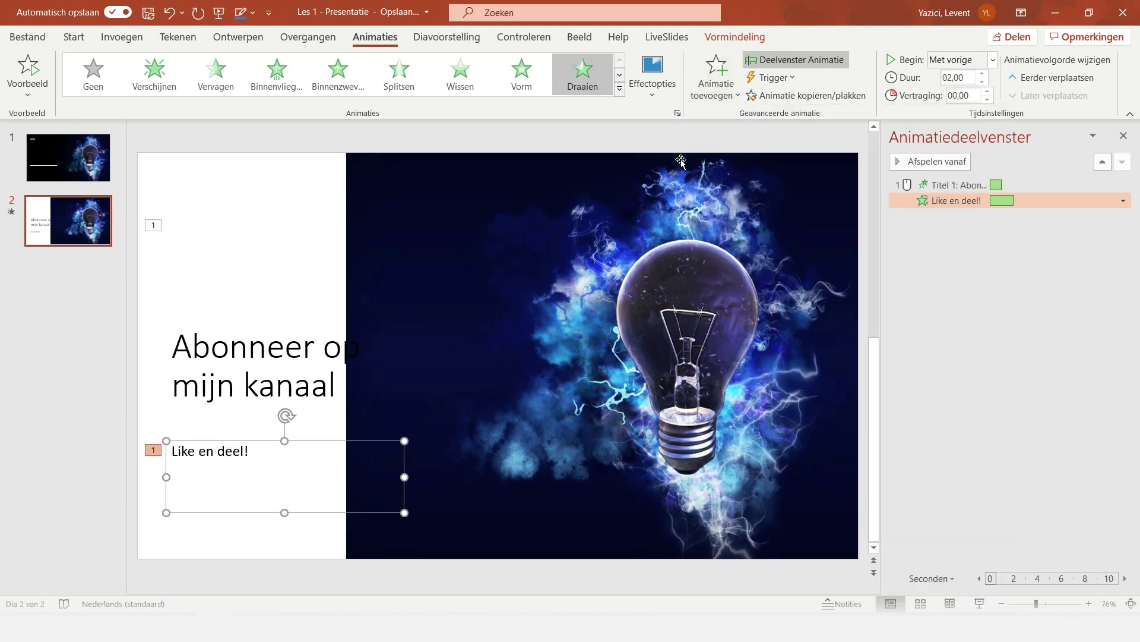
{"action": "left_click", "coordinate": [716, 95]}
{"action": "scroll", "coordinate": [781, 356], "scroll_direction": "down", "scroll_amount": 5}
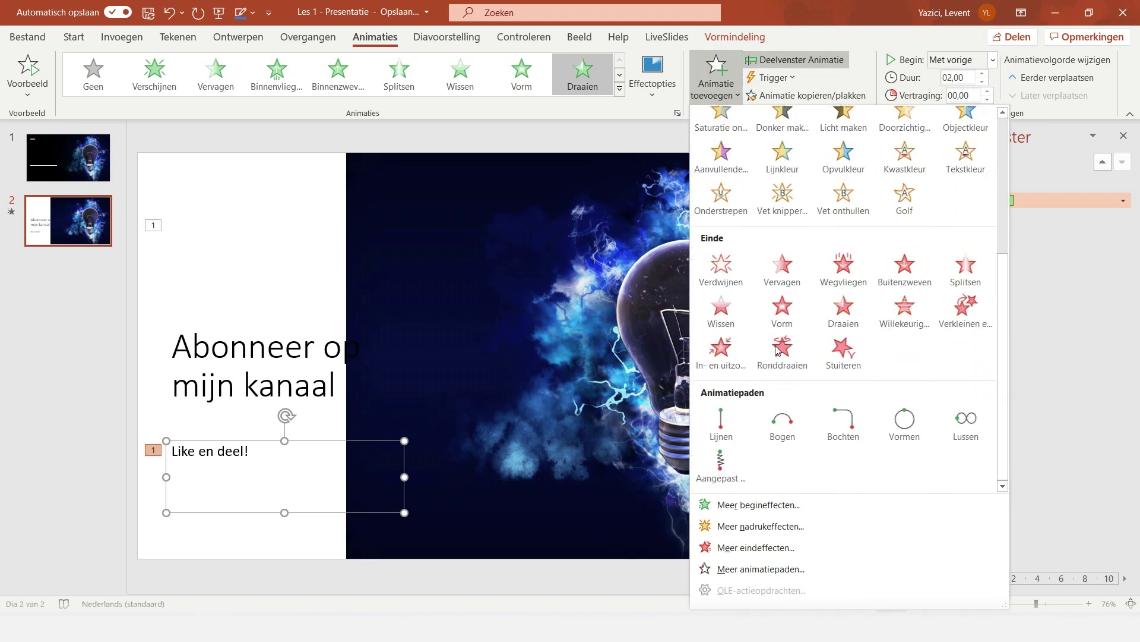
{"action": "scroll", "coordinate": [867, 333], "scroll_direction": "up", "scroll_amount": 5}
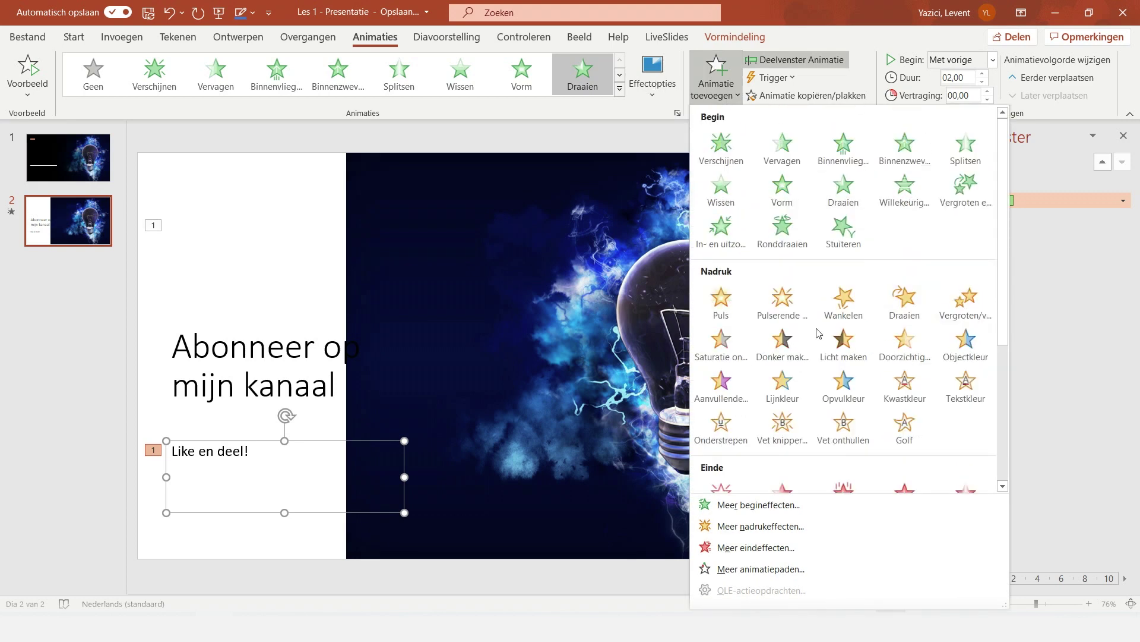
{"action": "scroll", "coordinate": [826, 321], "scroll_direction": "down", "scroll_amount": 3}
{"action": "scroll", "coordinate": [879, 285], "scroll_direction": "down", "scroll_amount": 2}
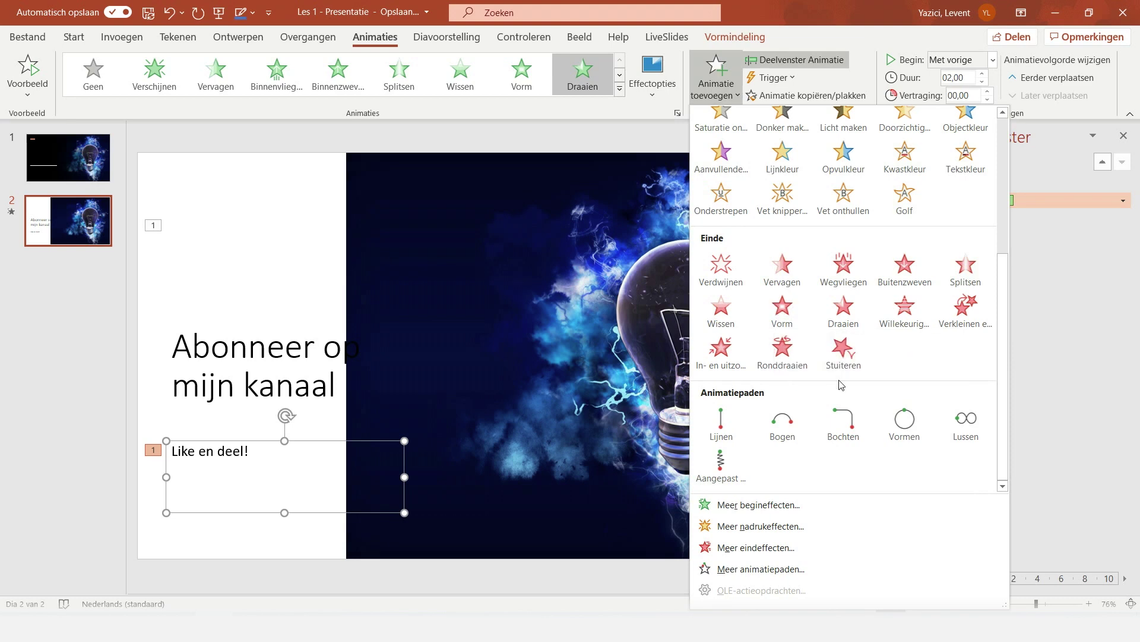
{"action": "left_click", "coordinate": [843, 360]}
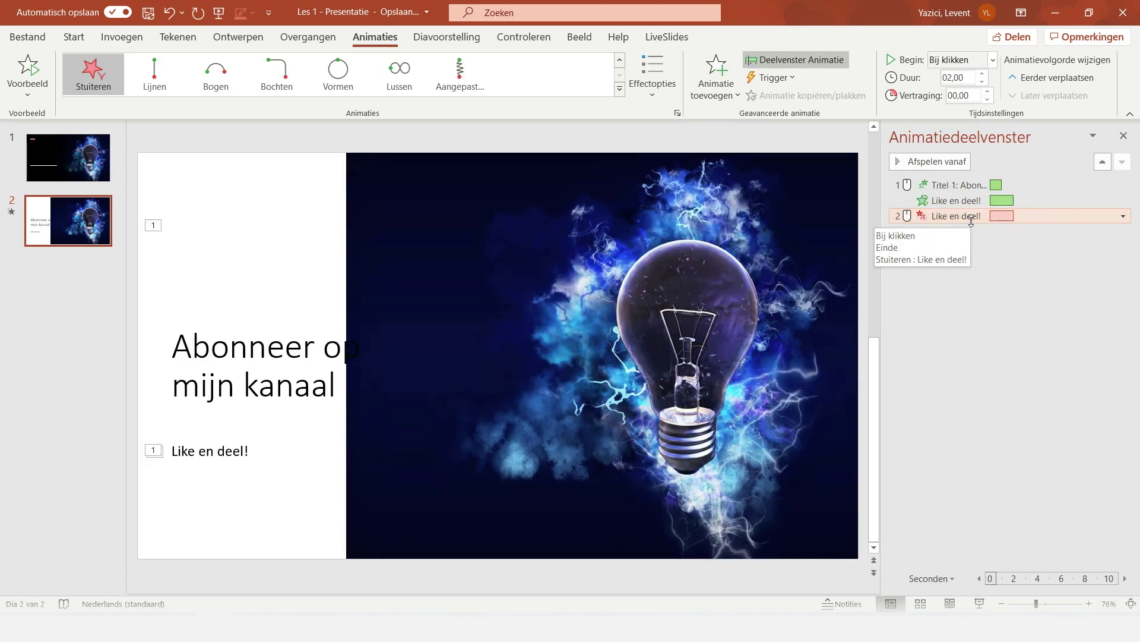
{"action": "left_click", "coordinate": [971, 218]}
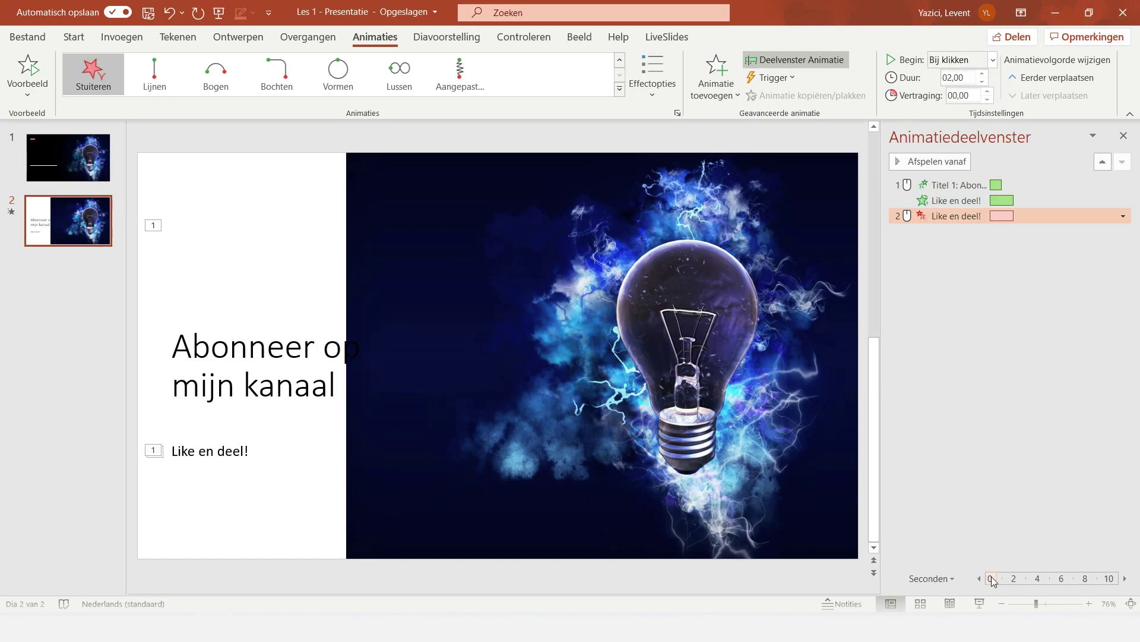
Preview slide 2's animations in slideshow and review the full animation effects list
{"action": "left_click", "coordinate": [980, 604]}
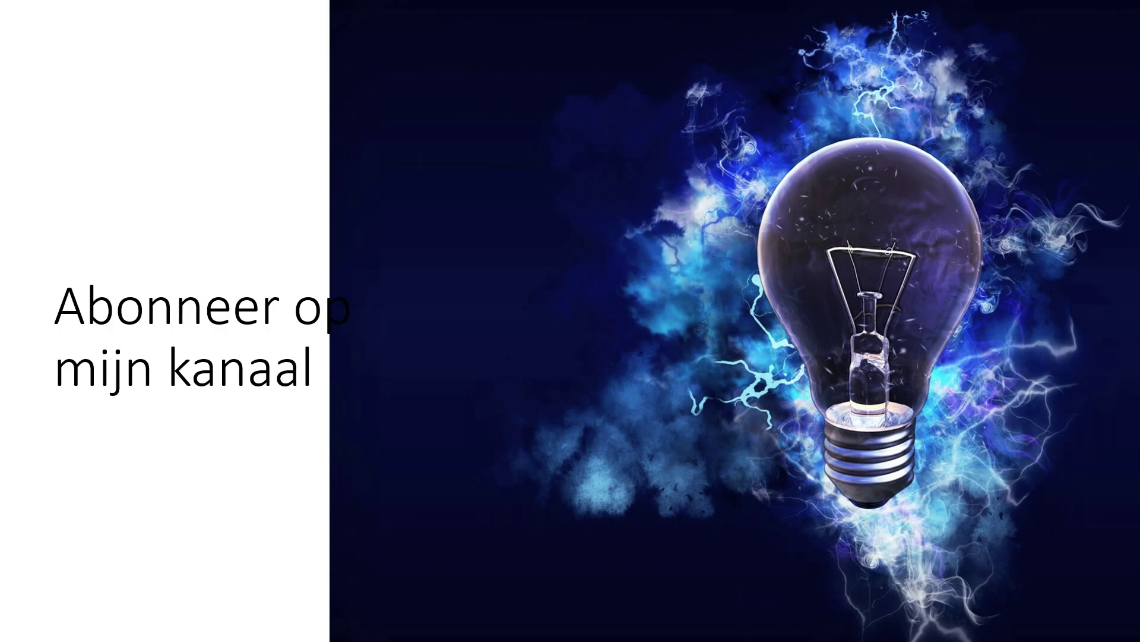
{"action": "key", "text": "Escape"}
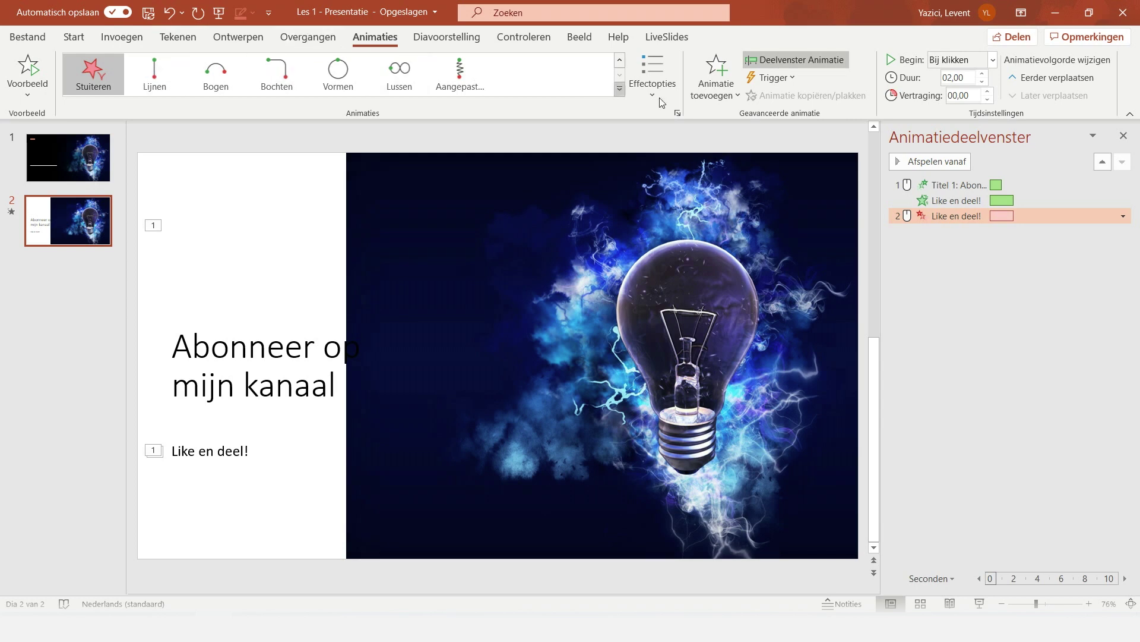
{"action": "left_click", "coordinate": [620, 89]}
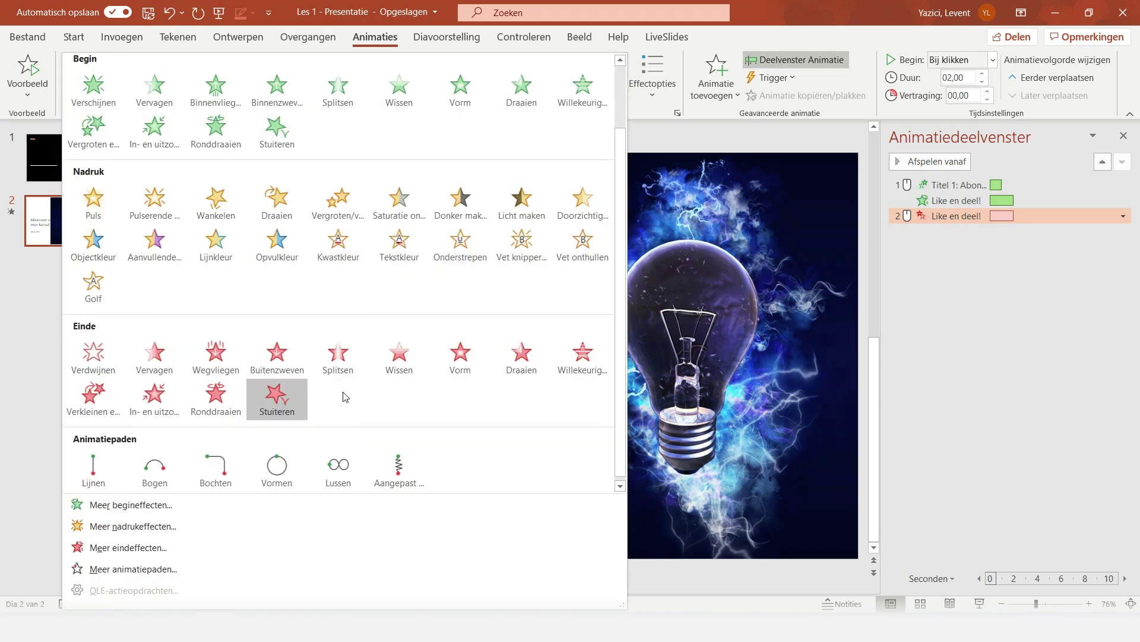
{"action": "scroll", "coordinate": [333, 395], "scroll_direction": "down", "scroll_amount": 1}
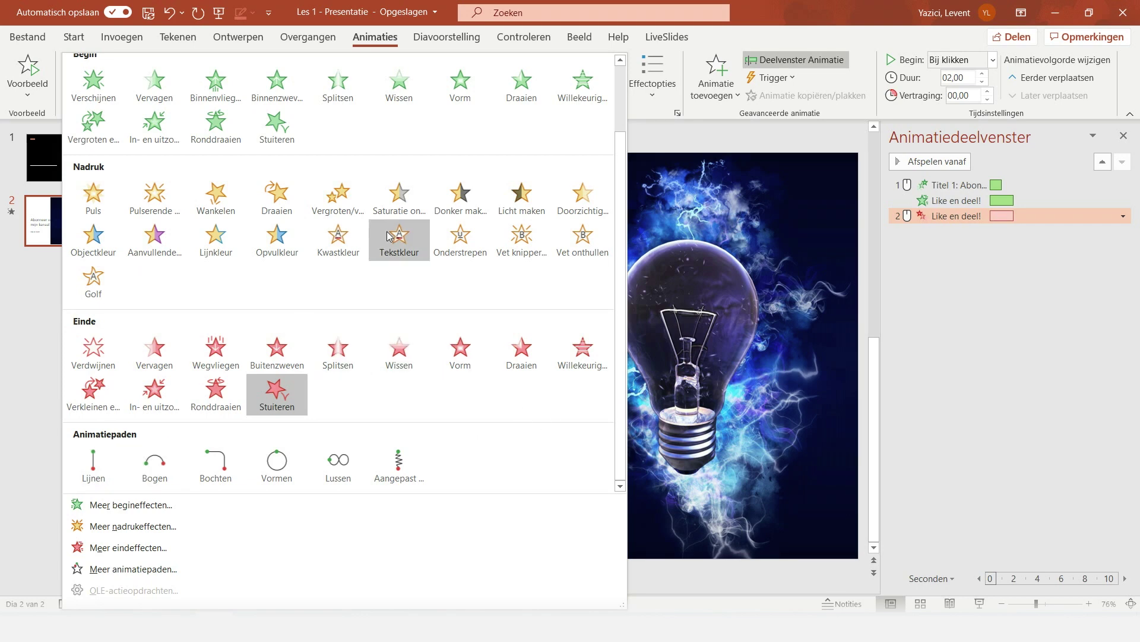
{"action": "scroll", "coordinate": [398, 235], "scroll_direction": "up", "scroll_amount": 2}
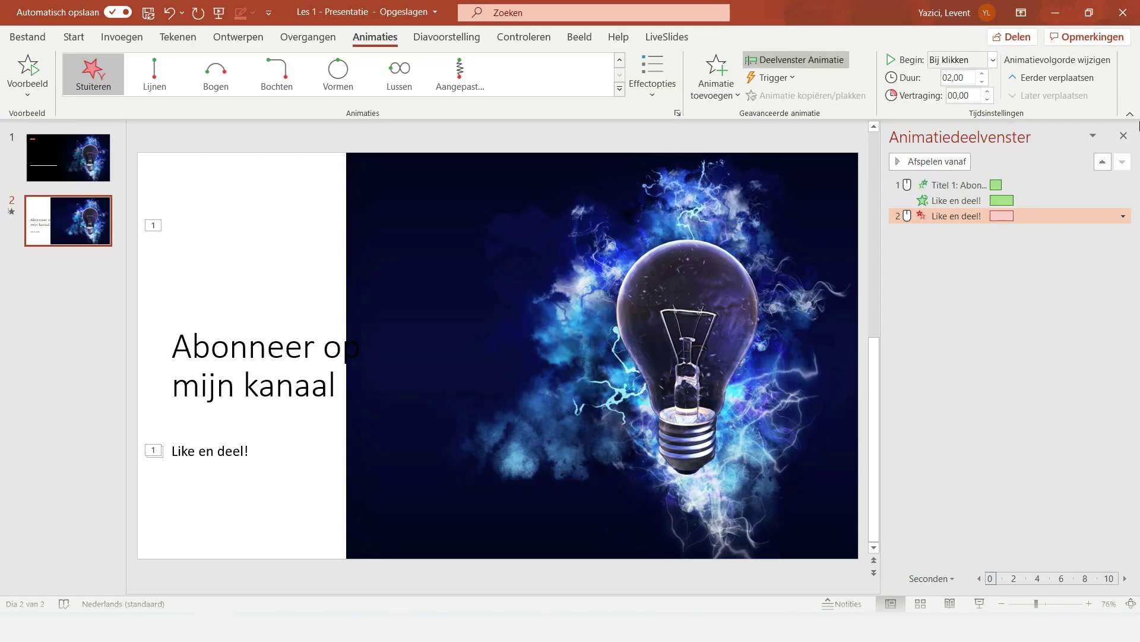
{"action": "left_click", "coordinate": [1015, 36]}
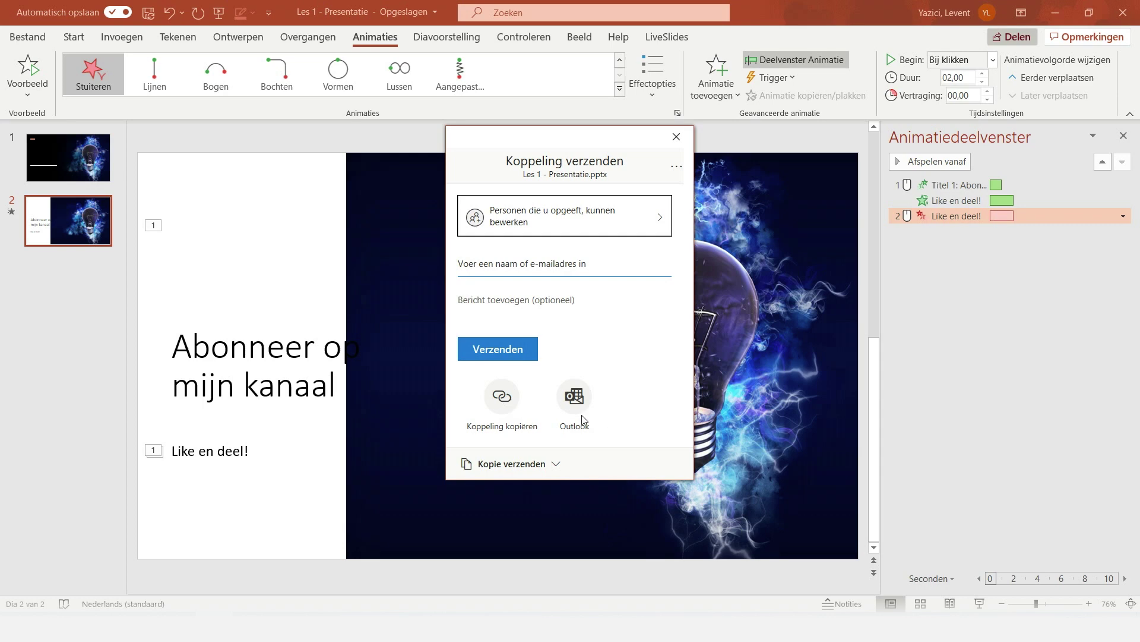
Dismiss the share dialog without sending and return to slide 2 in the editor
{"action": "left_click", "coordinate": [511, 272]}
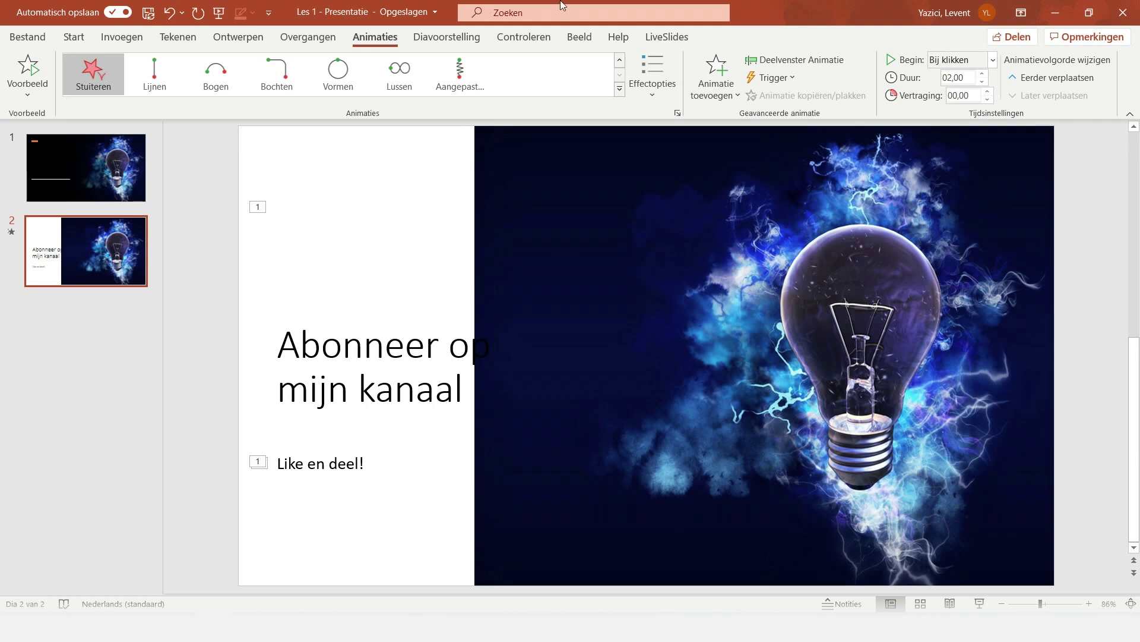
{"action": "left_click", "coordinate": [423, 42]}
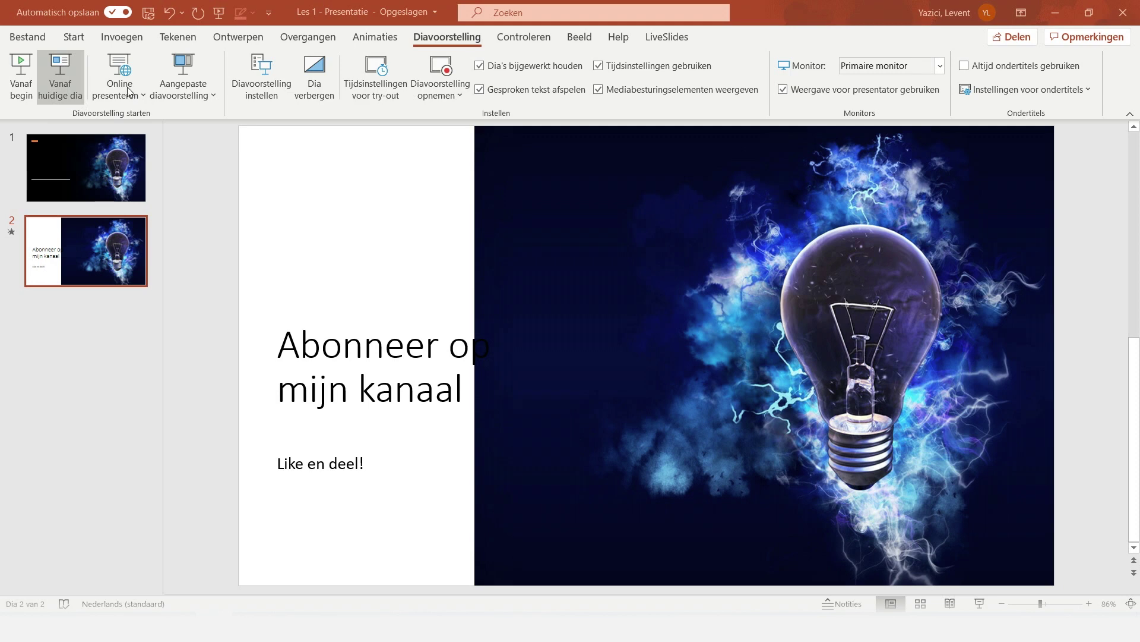
Play the slideshow from the first slide, starting it again with Vanaf begin
{"action": "left_click", "coordinate": [16, 76]}
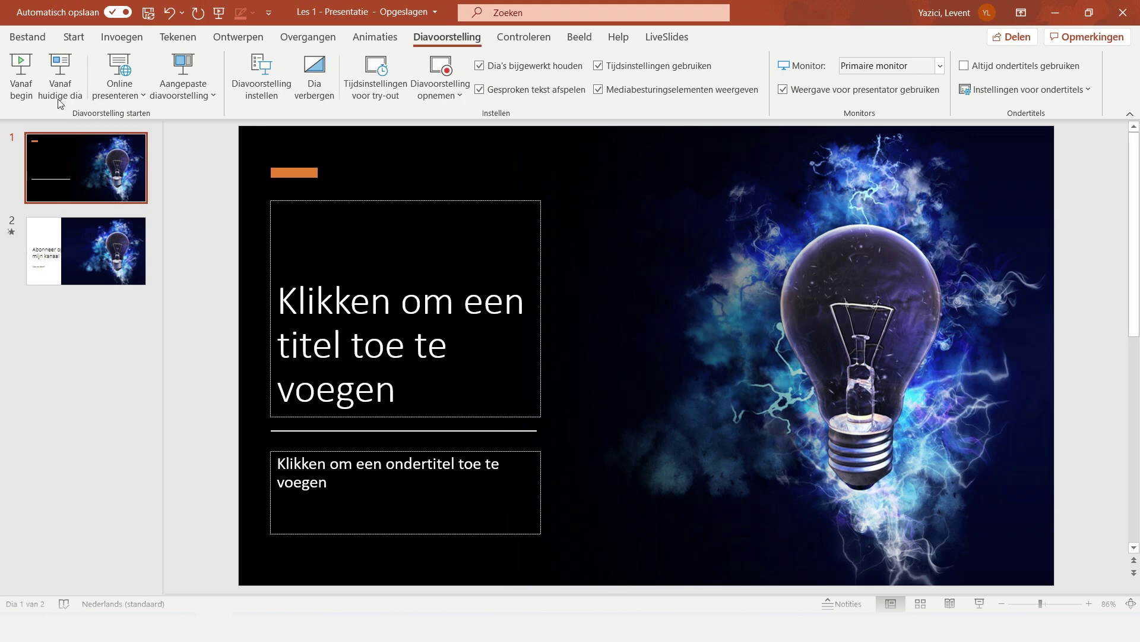
{"action": "left_click", "coordinate": [30, 73]}
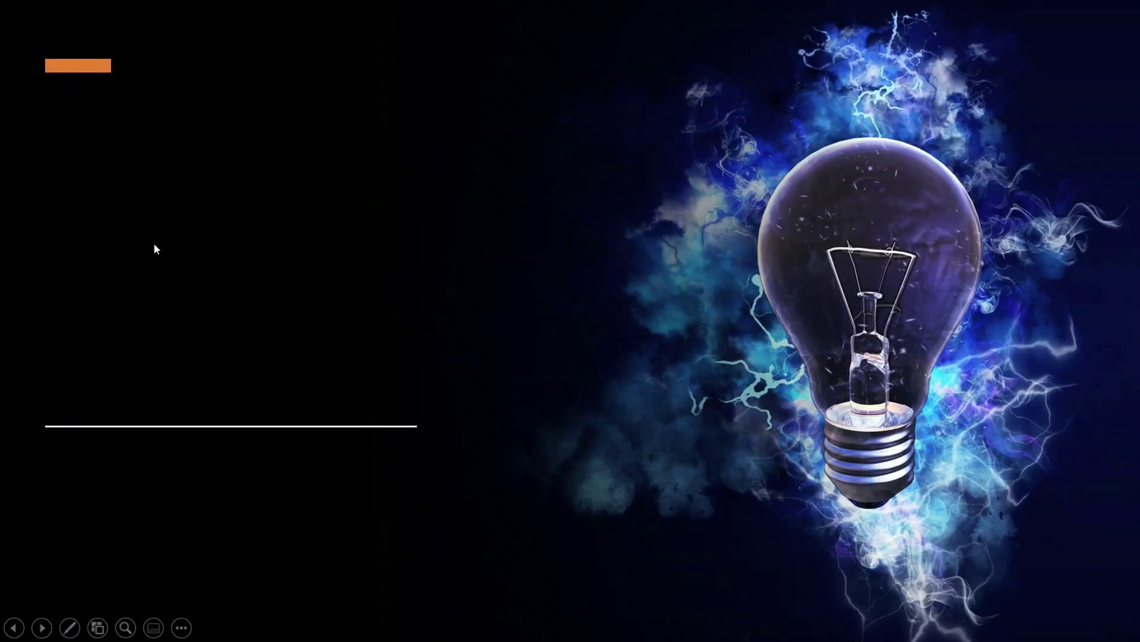
{"action": "left_click", "coordinate": [185, 631]}
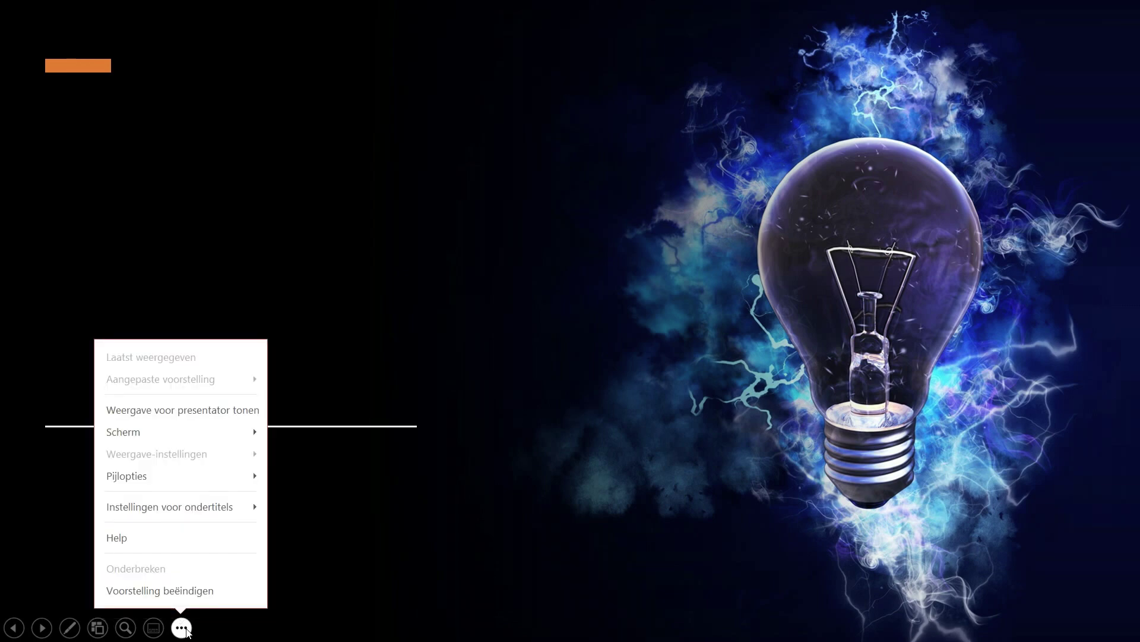
{"action": "left_click", "coordinate": [191, 415]}
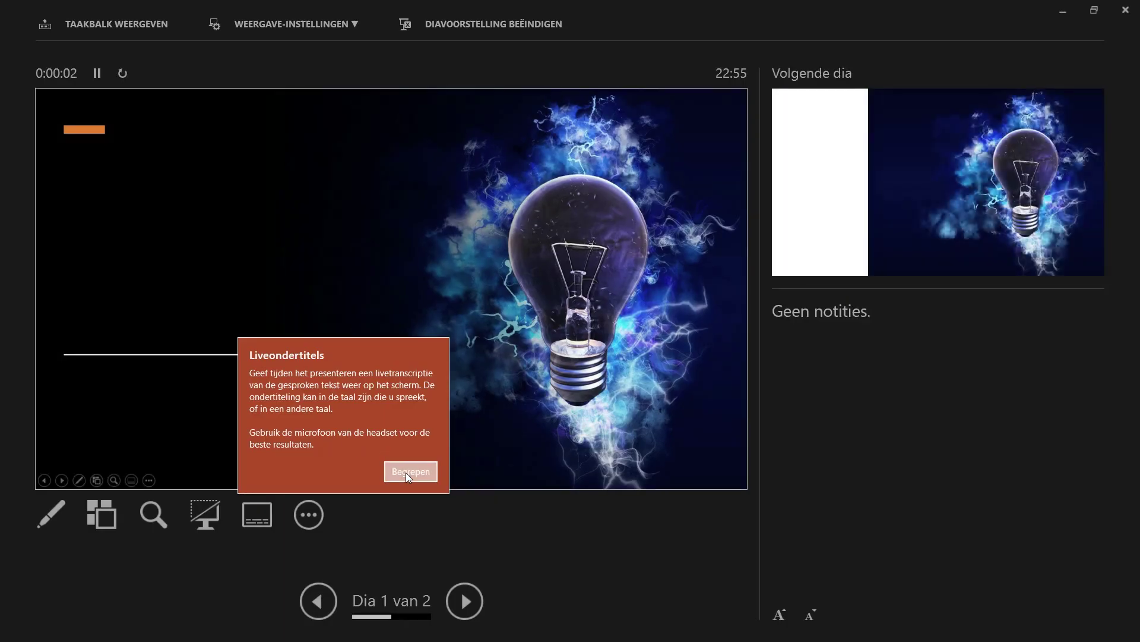
{"action": "left_click", "coordinate": [406, 473]}
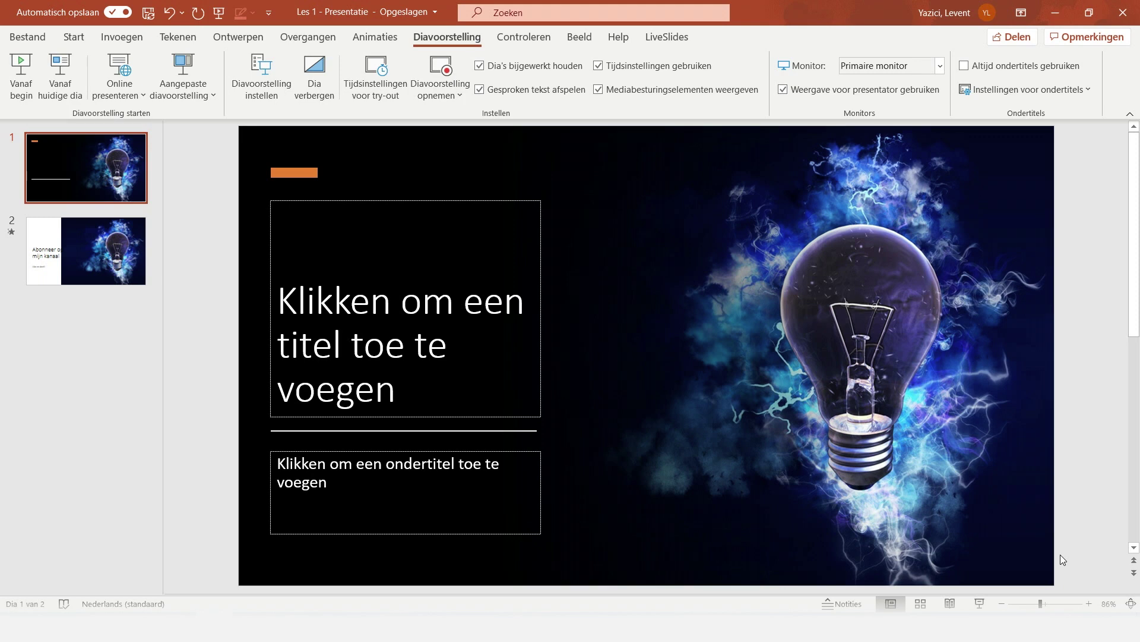
Add the speaker note 'Vergeet jezelf niet voor te stellen!' to slide 1
{"action": "left_click", "coordinate": [856, 603]}
{"action": "left_click", "coordinate": [664, 583]}
{"action": "type", "text": "Vergeet"}
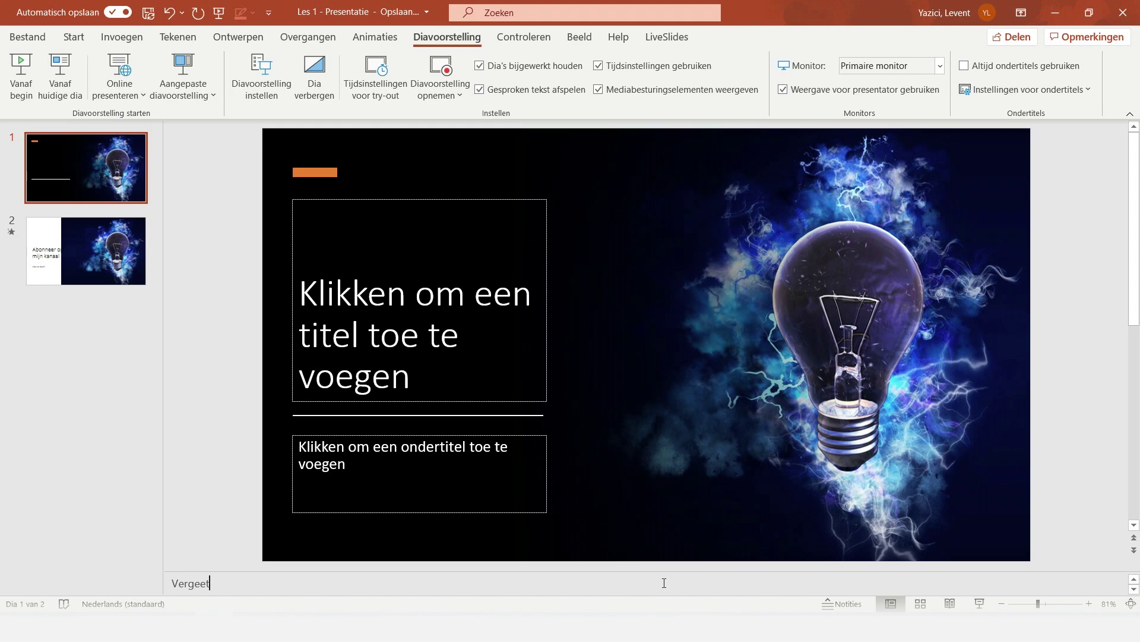
{"action": "type", "text": " je"}
{"action": "type", "text": "zelf niet voor te stellen!"}
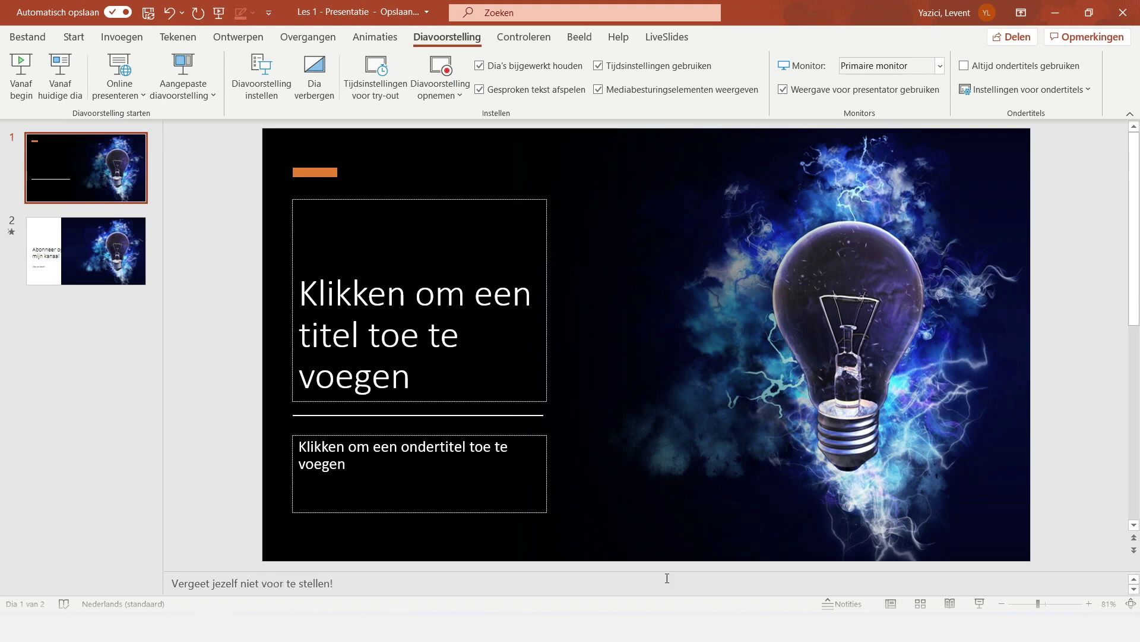
Start the slideshow from the beginning and switch it to presenter view to see the note
{"action": "left_click", "coordinate": [26, 65]}
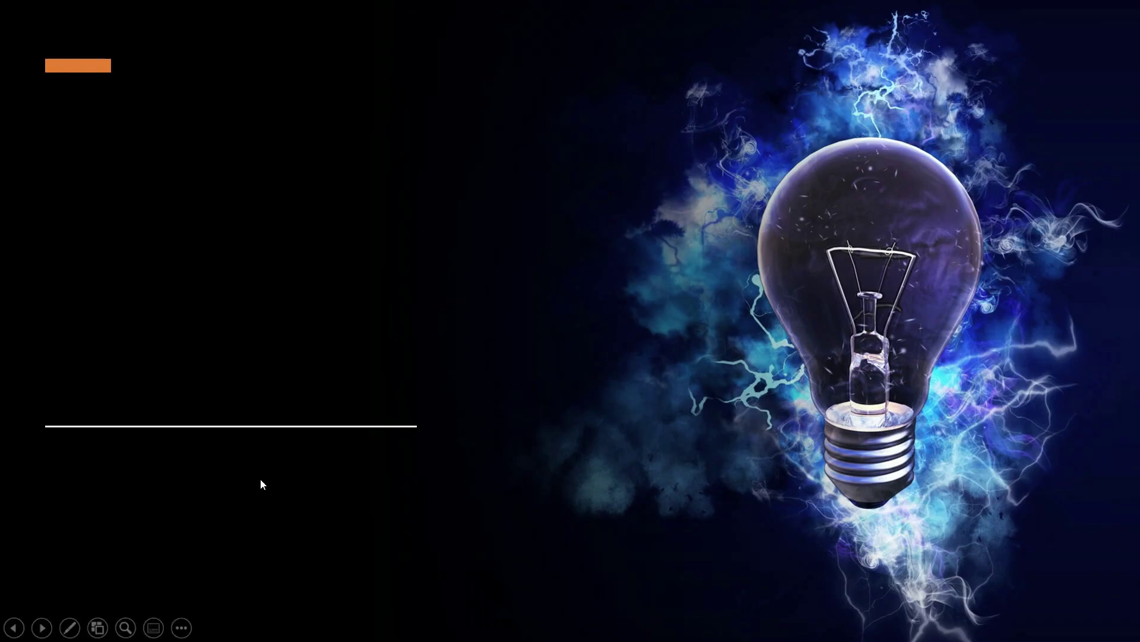
{"action": "left_click", "coordinate": [182, 627]}
{"action": "left_click", "coordinate": [184, 411]}
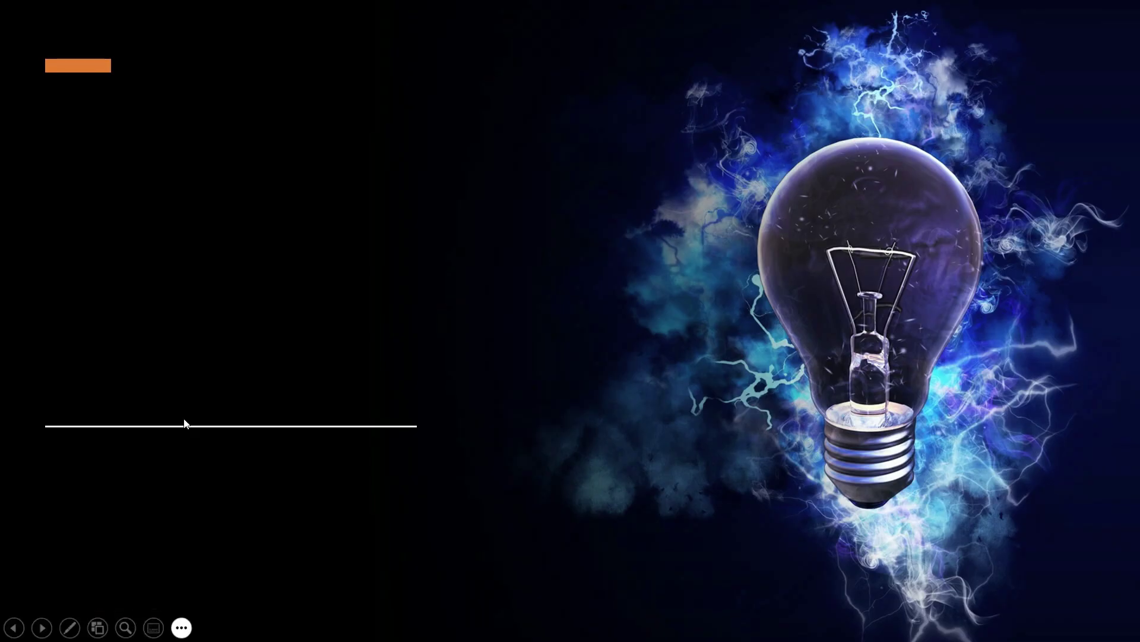